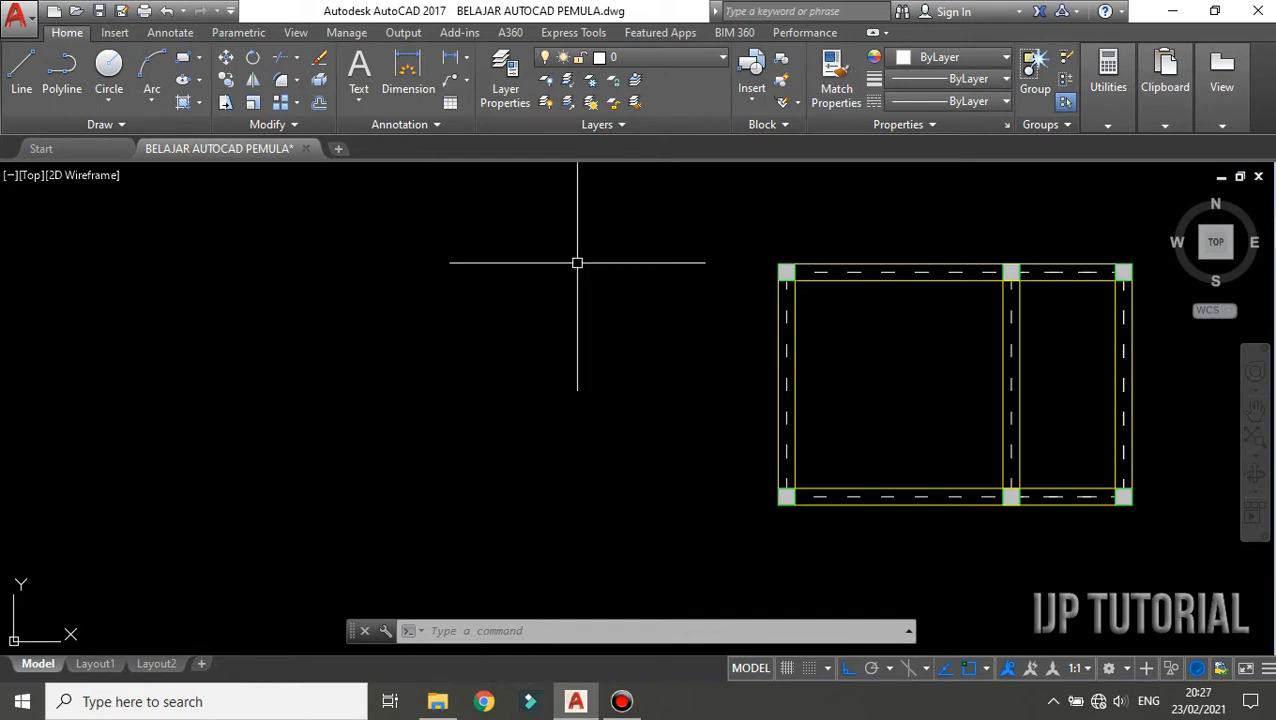
# Step: Turn off the AS layer so the dashed axis lines of the floor plan are hidden
pyautogui.click(690, 60)
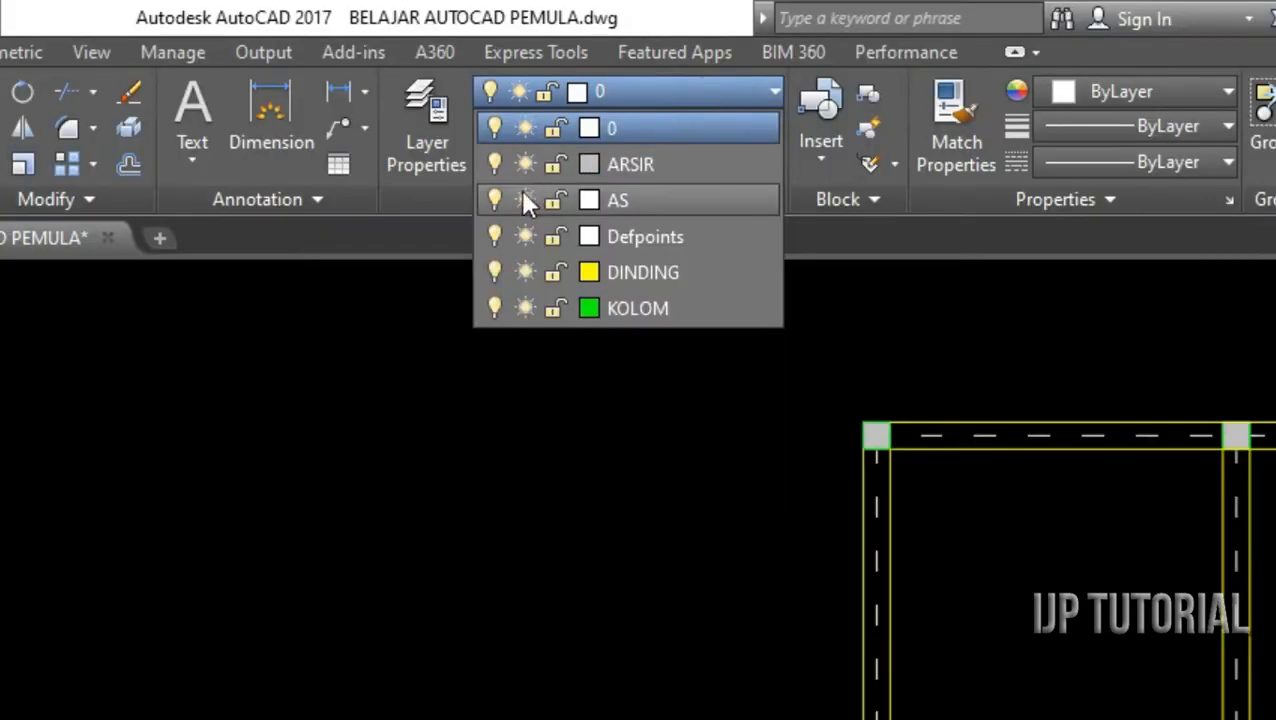
pyautogui.click(495, 199)
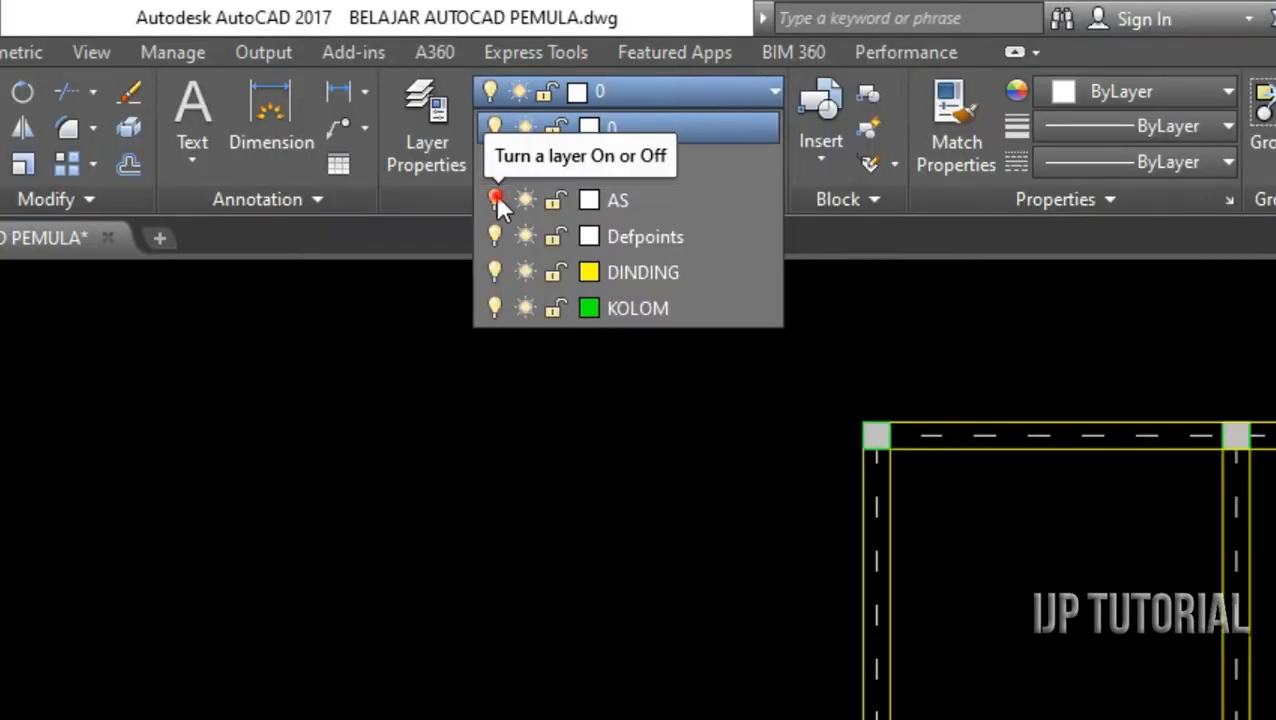
pyautogui.click(473, 485)
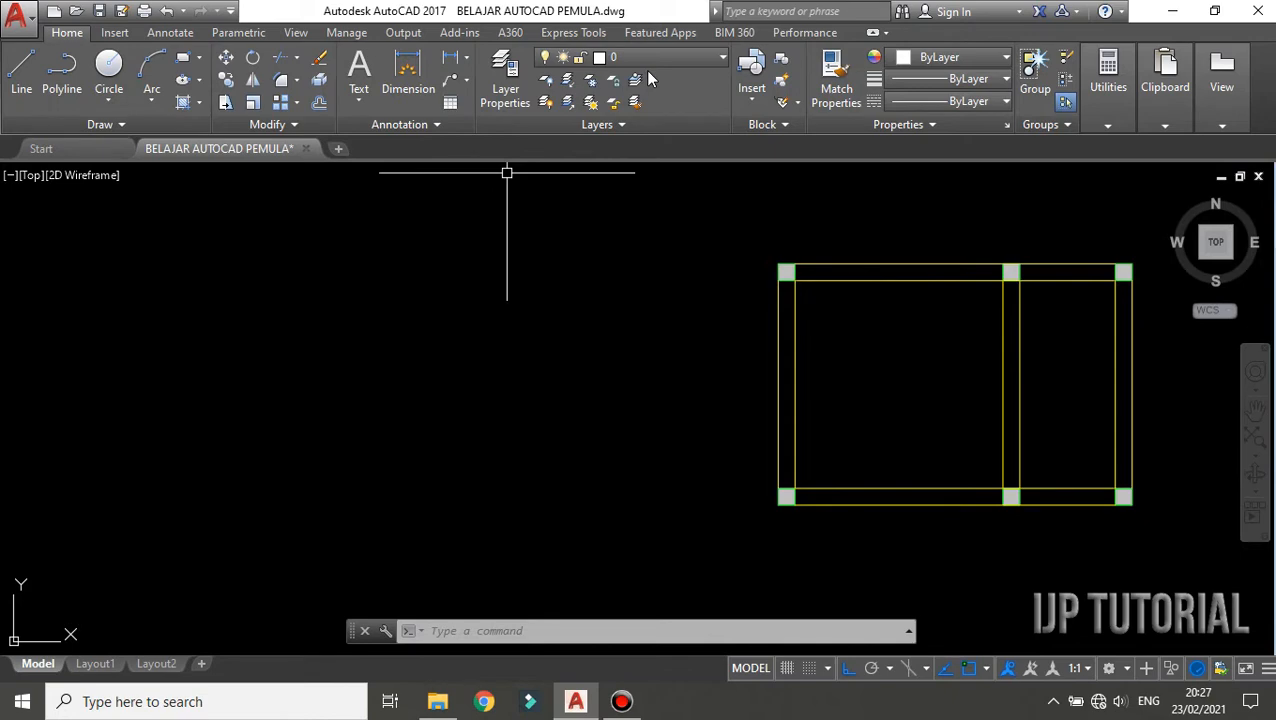
# Step: Create a new layer named PINTU in the layer properties manager
pyautogui.click(507, 91)
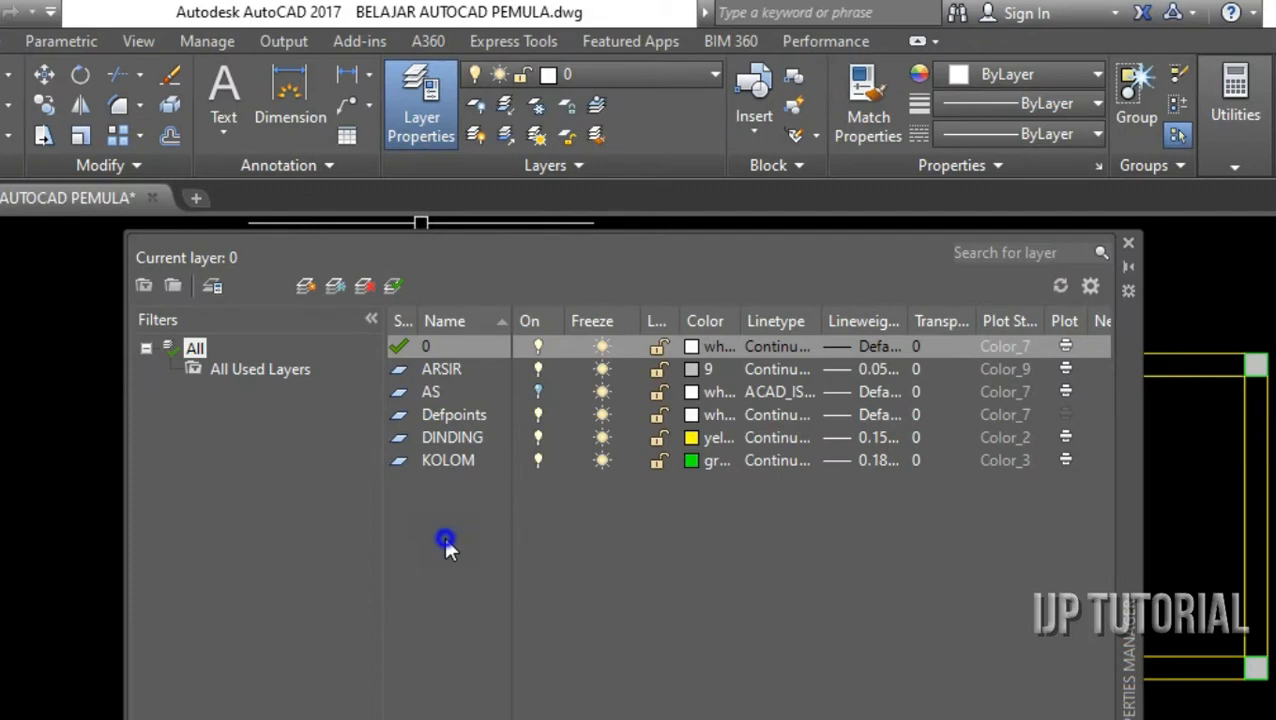
pyautogui.rightClick(521, 398)
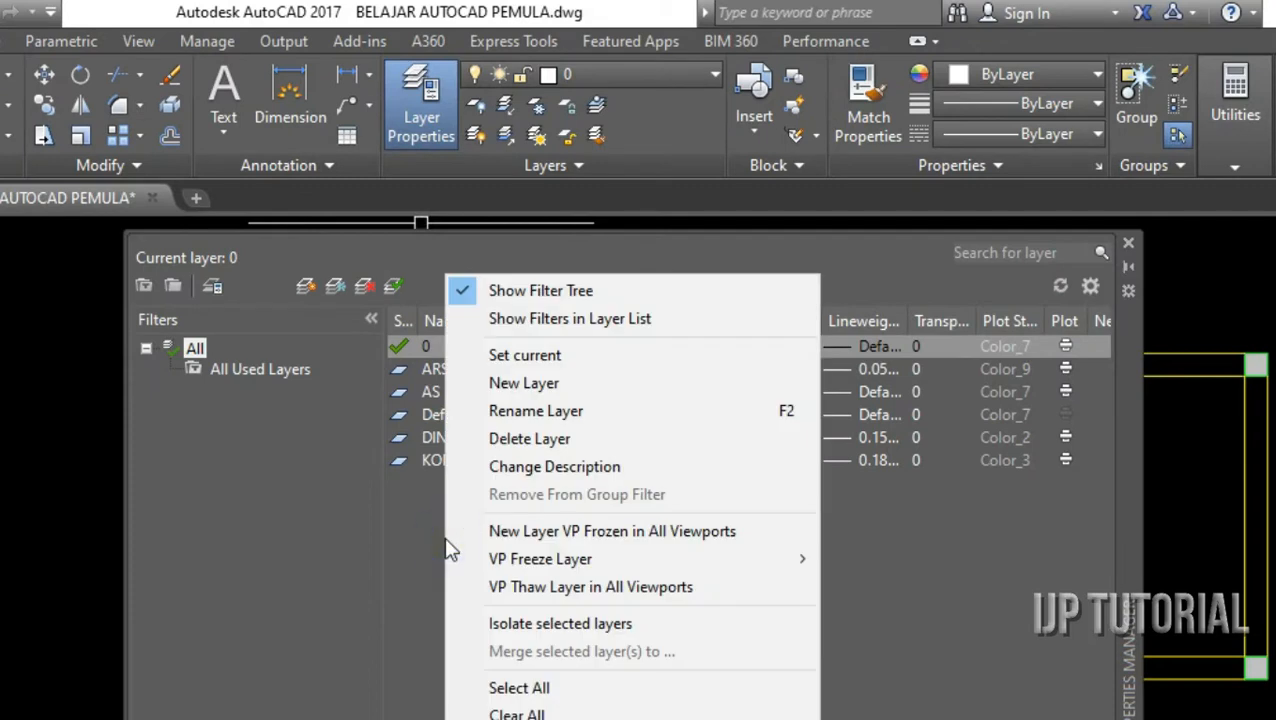
pyautogui.click(516, 382)
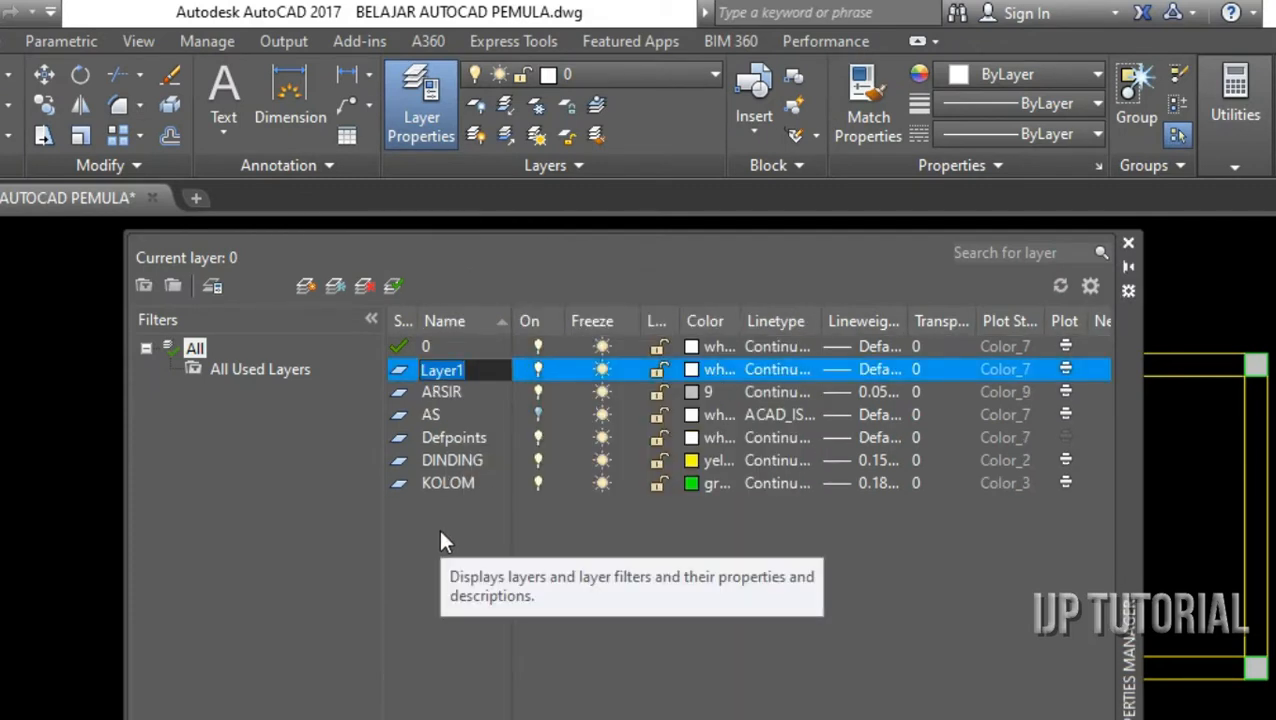
pyautogui.write('pi')
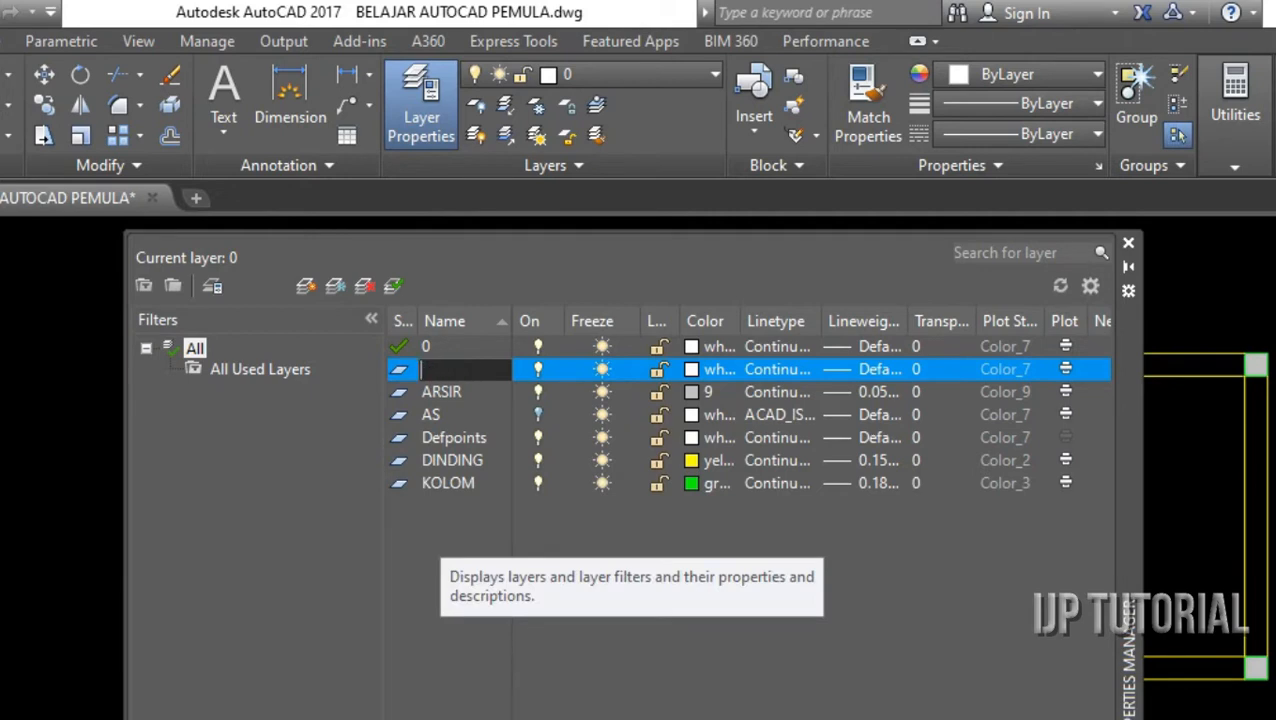
pyautogui.write('PINTU')
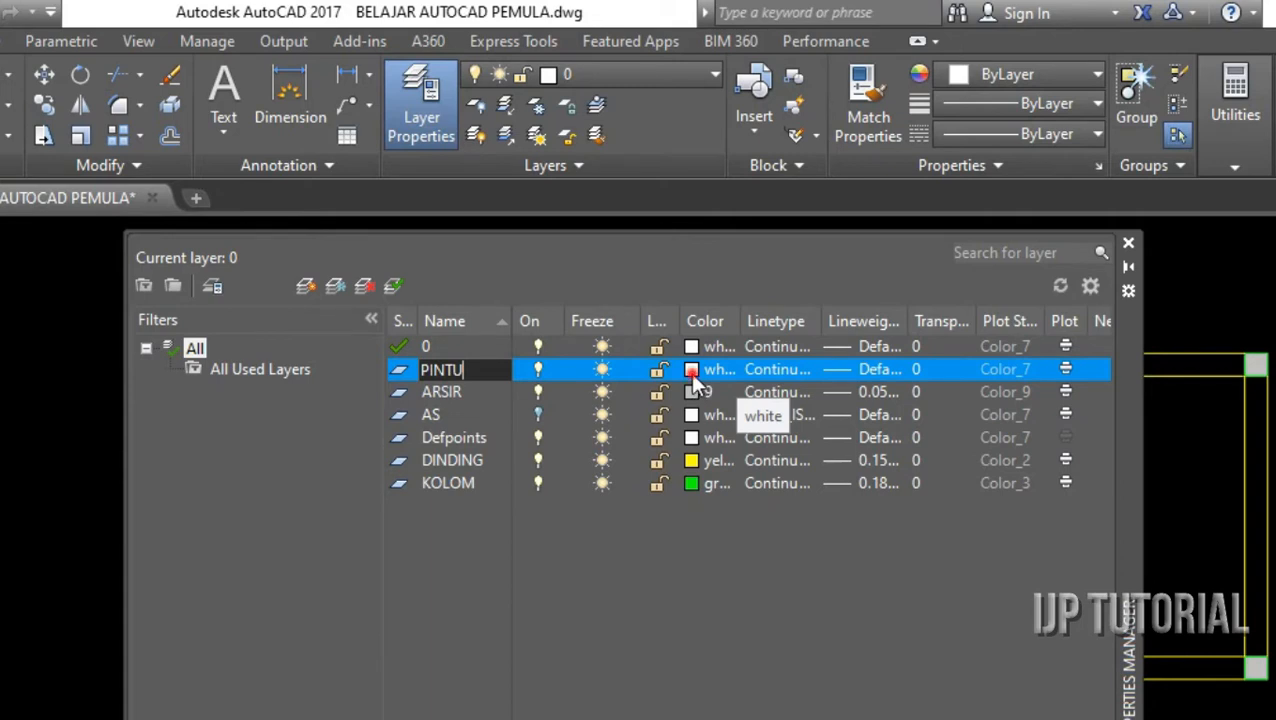
# Step: Set the PINTU layer's color to magenta and its lineweight to 0.13 mm
pyautogui.click(690, 372)
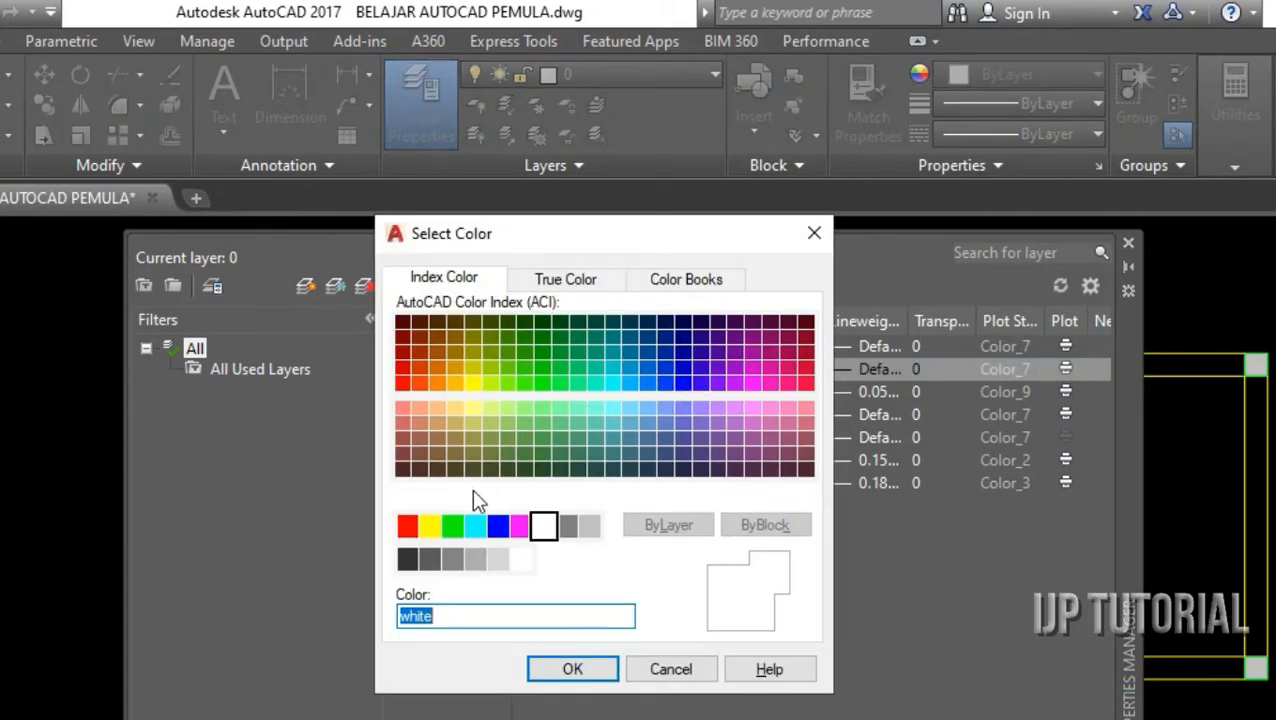
pyautogui.click(517, 527)
pyautogui.click(572, 669)
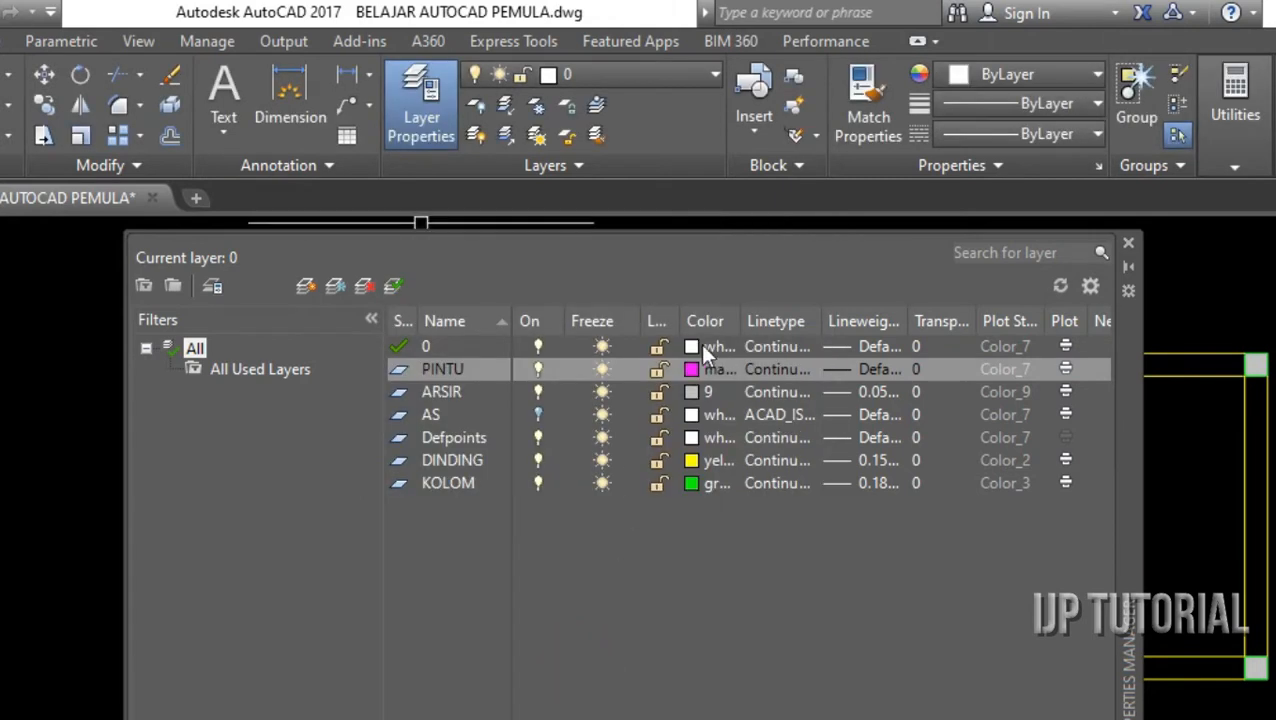
pyautogui.click(878, 372)
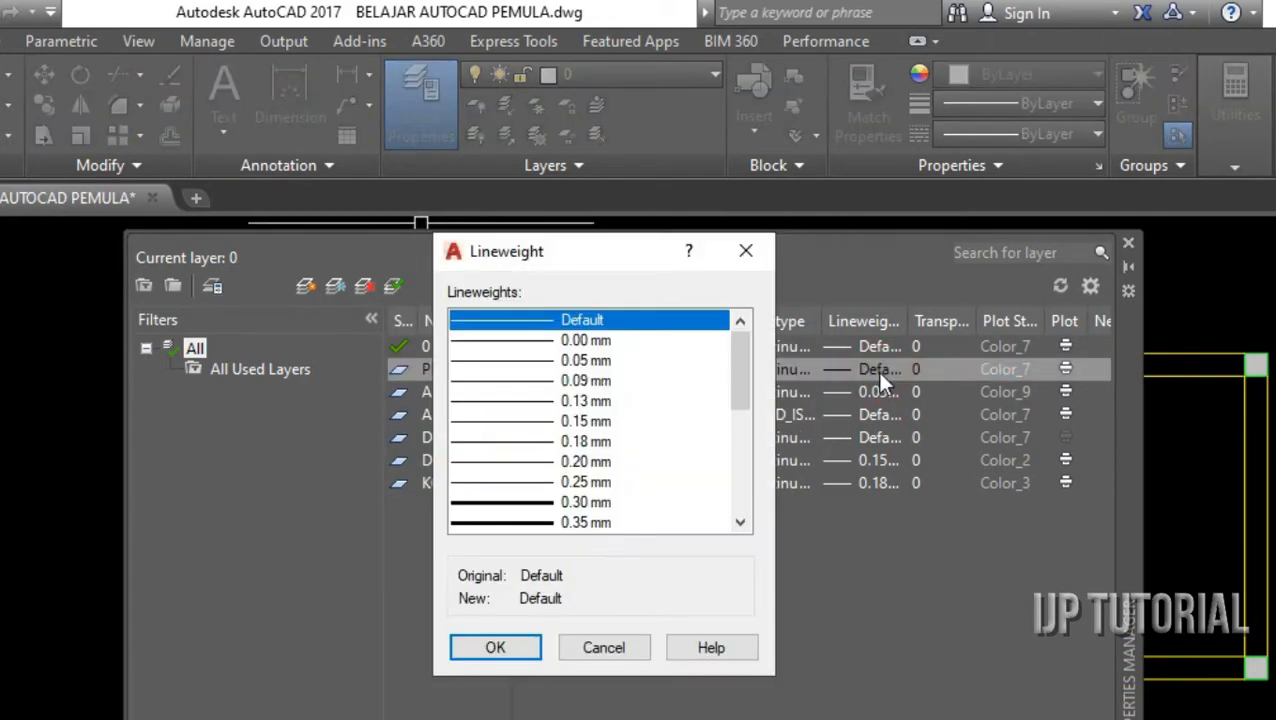
pyautogui.click(566, 401)
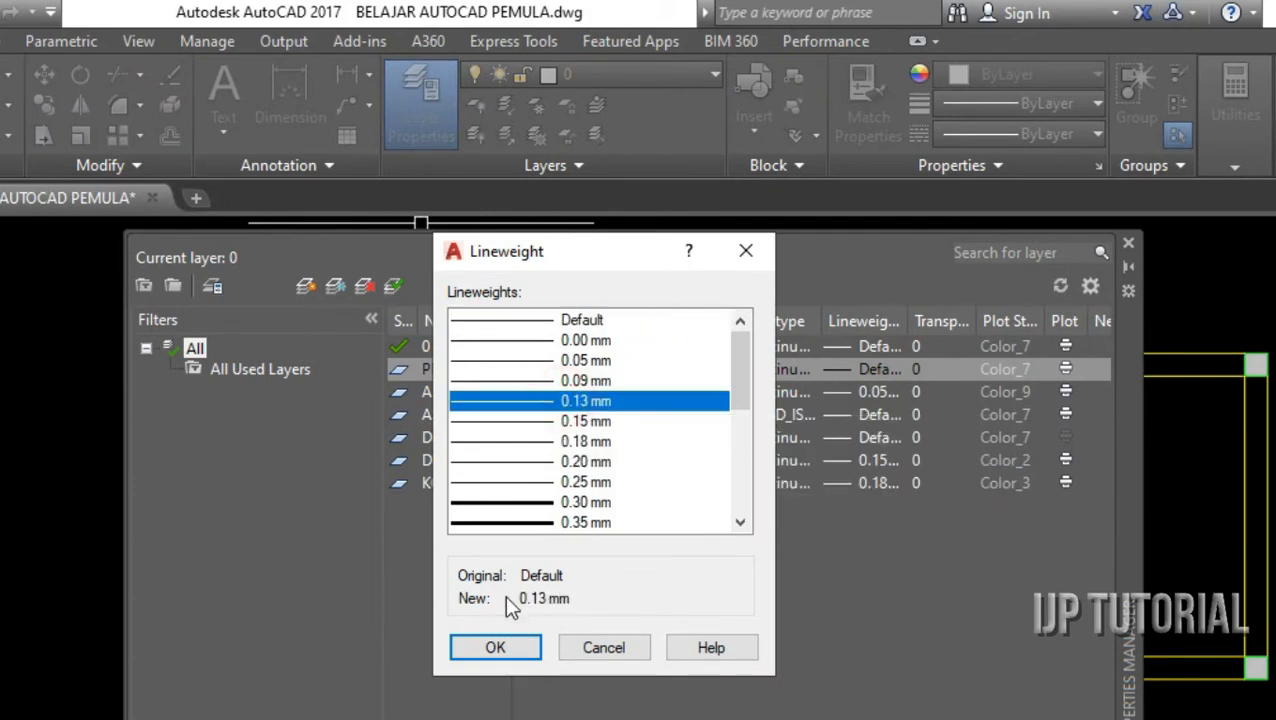
pyautogui.click(482, 652)
# Step: Create a new layer named JENDELA with cyan as its color, and close the layer manager
pyautogui.rightClick(430, 542)
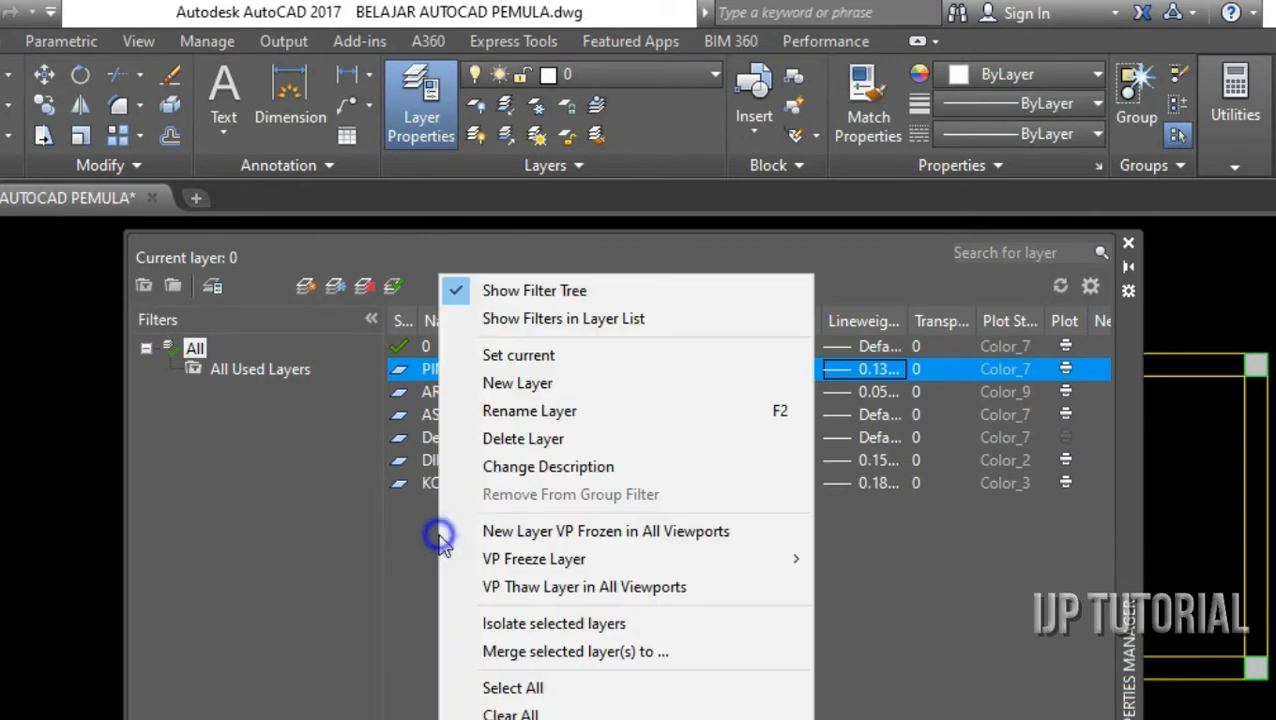
pyautogui.click(505, 387)
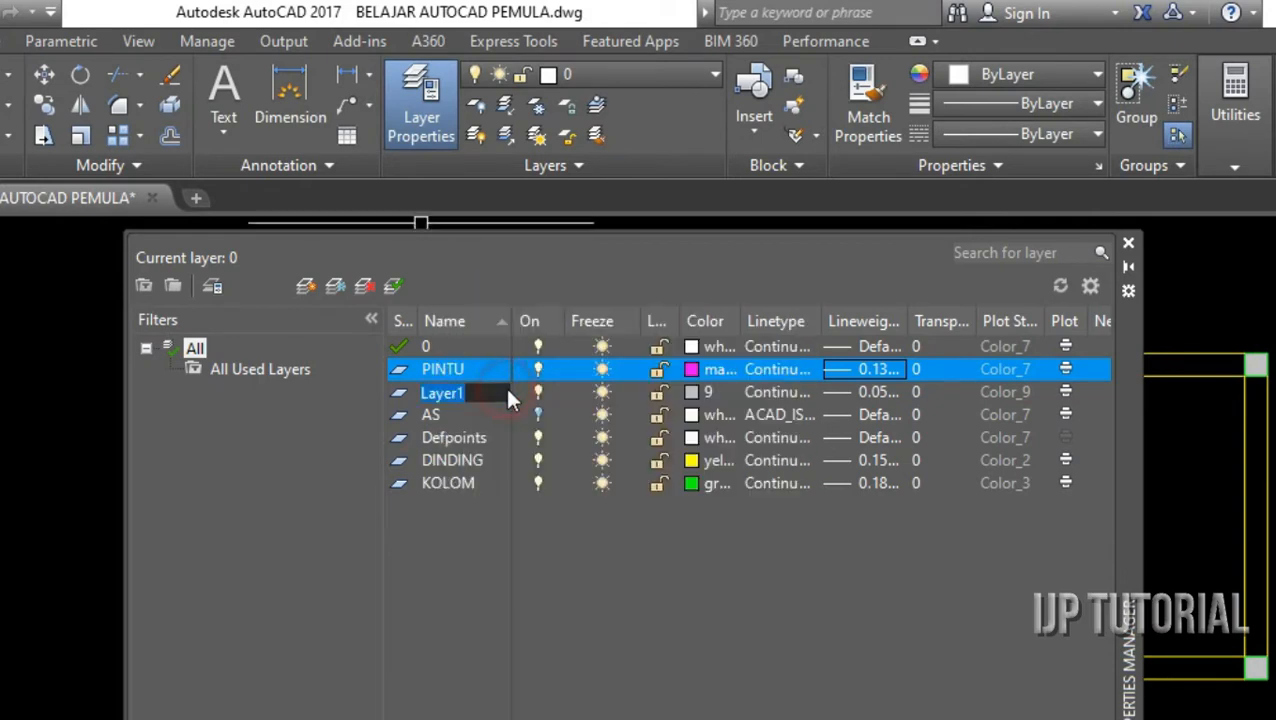
pyautogui.write('JENDELA')
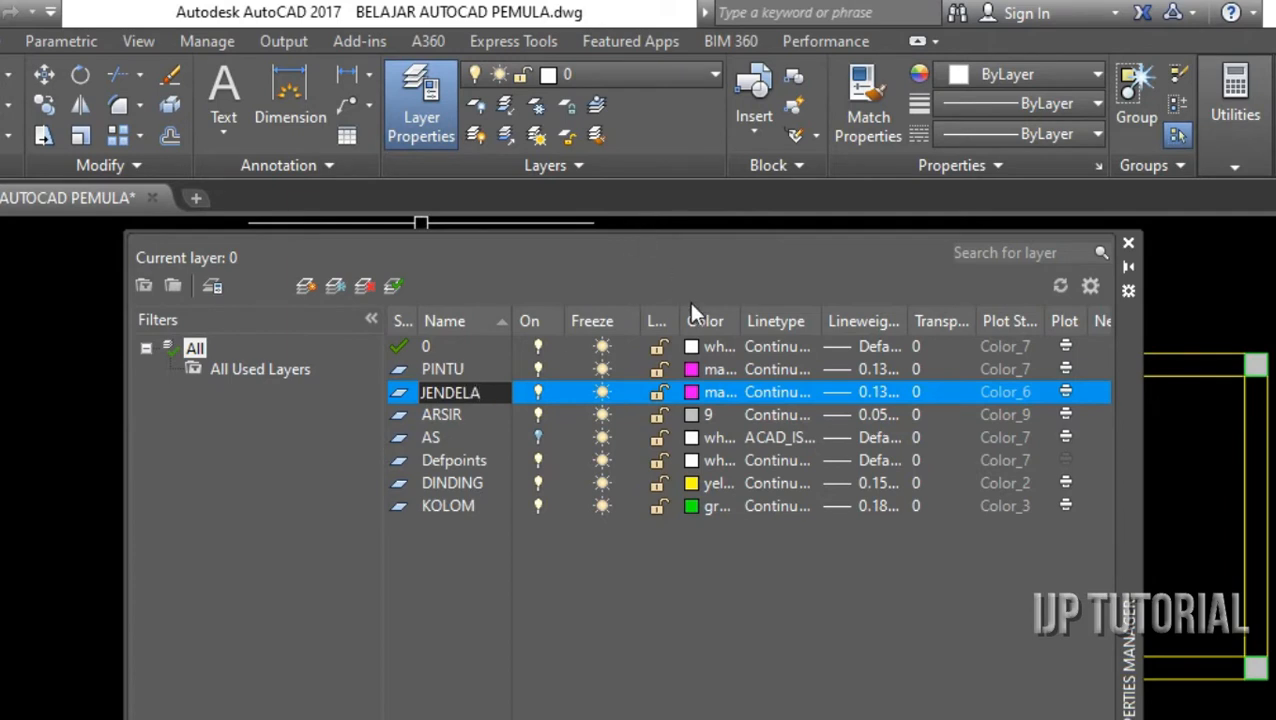
pyautogui.click(693, 392)
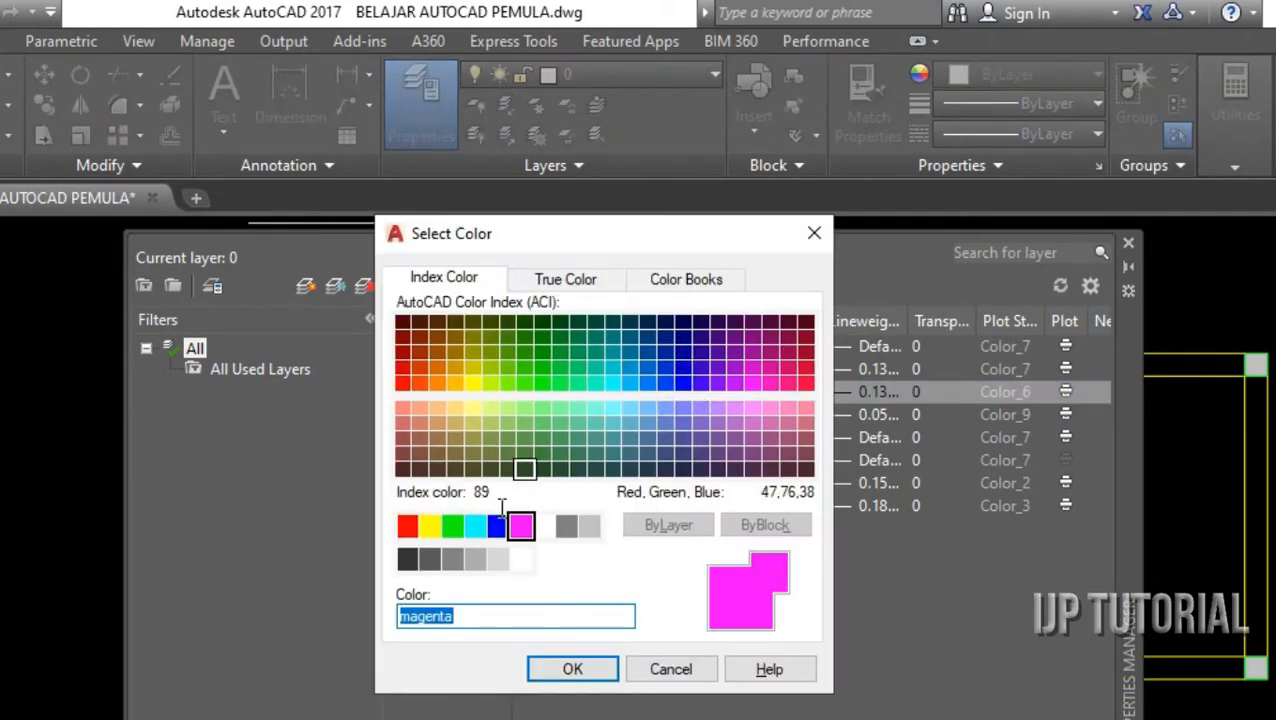
pyautogui.click(474, 526)
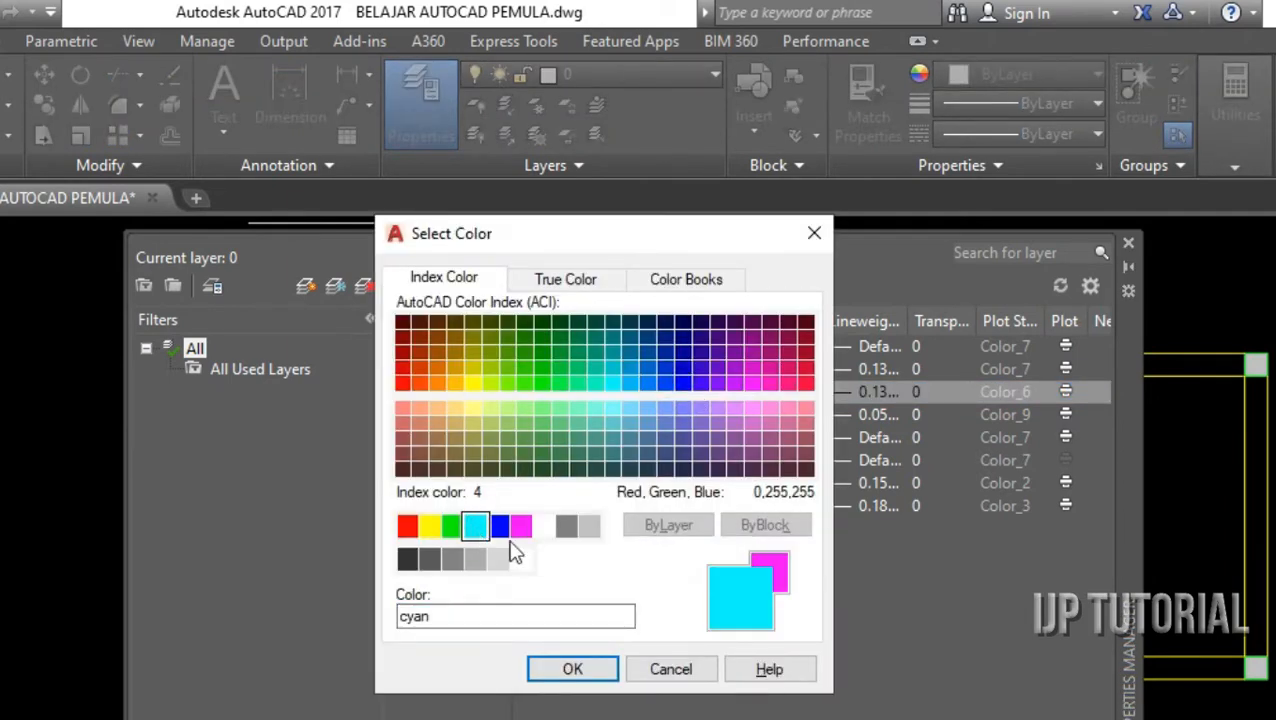
pyautogui.click(580, 670)
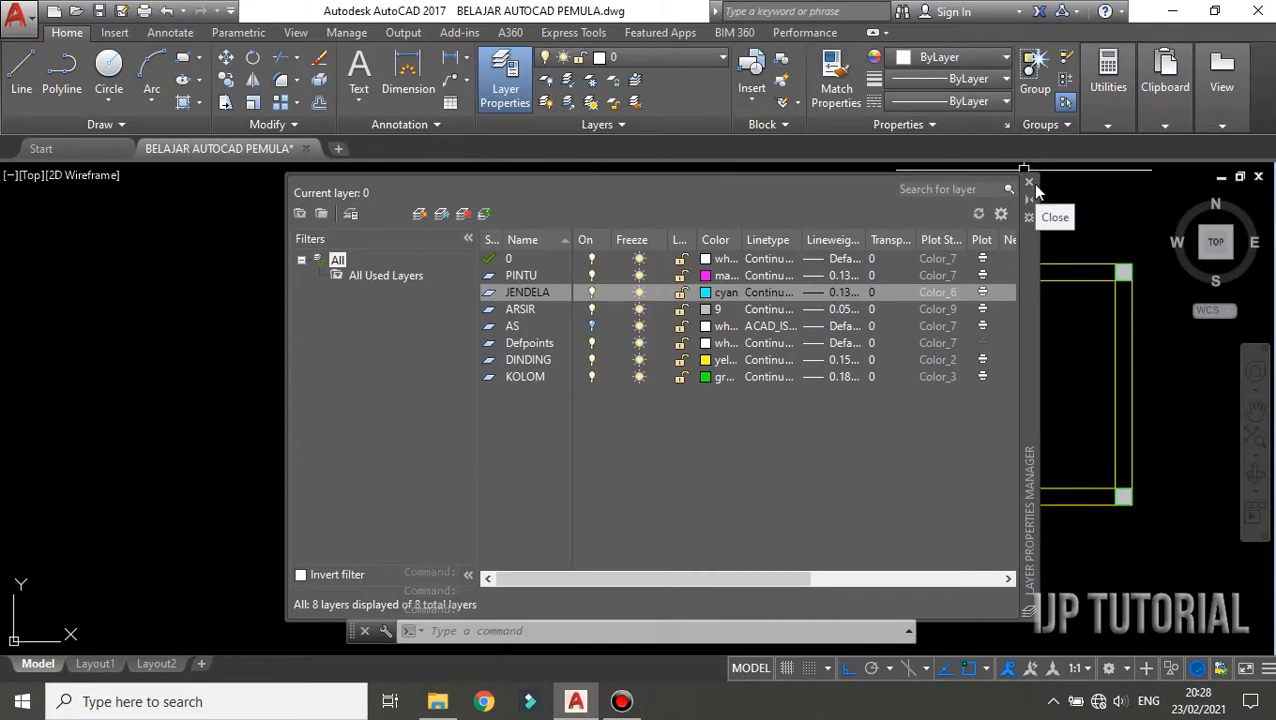
pyautogui.click(1128, 243)
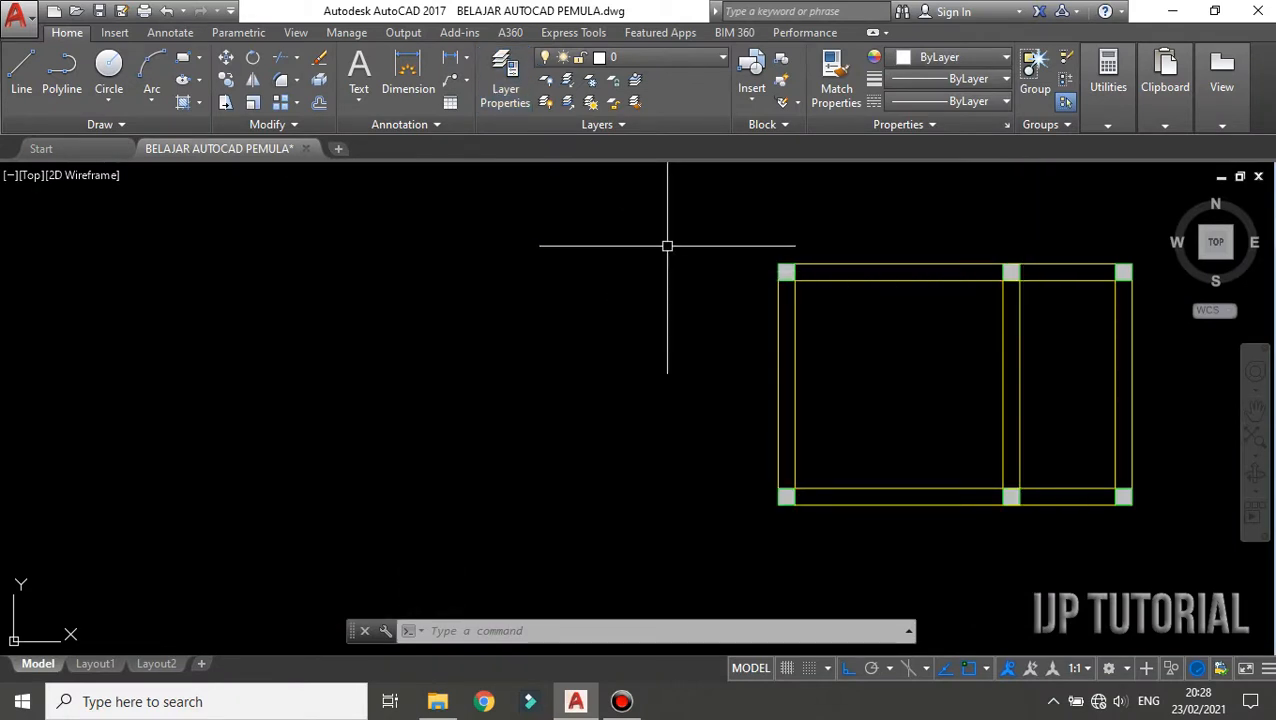
# Step: Make PINTU the current layer and draw a 6 by 15 rectangle in the empty area left of the floor plan
pyautogui.click(672, 60)
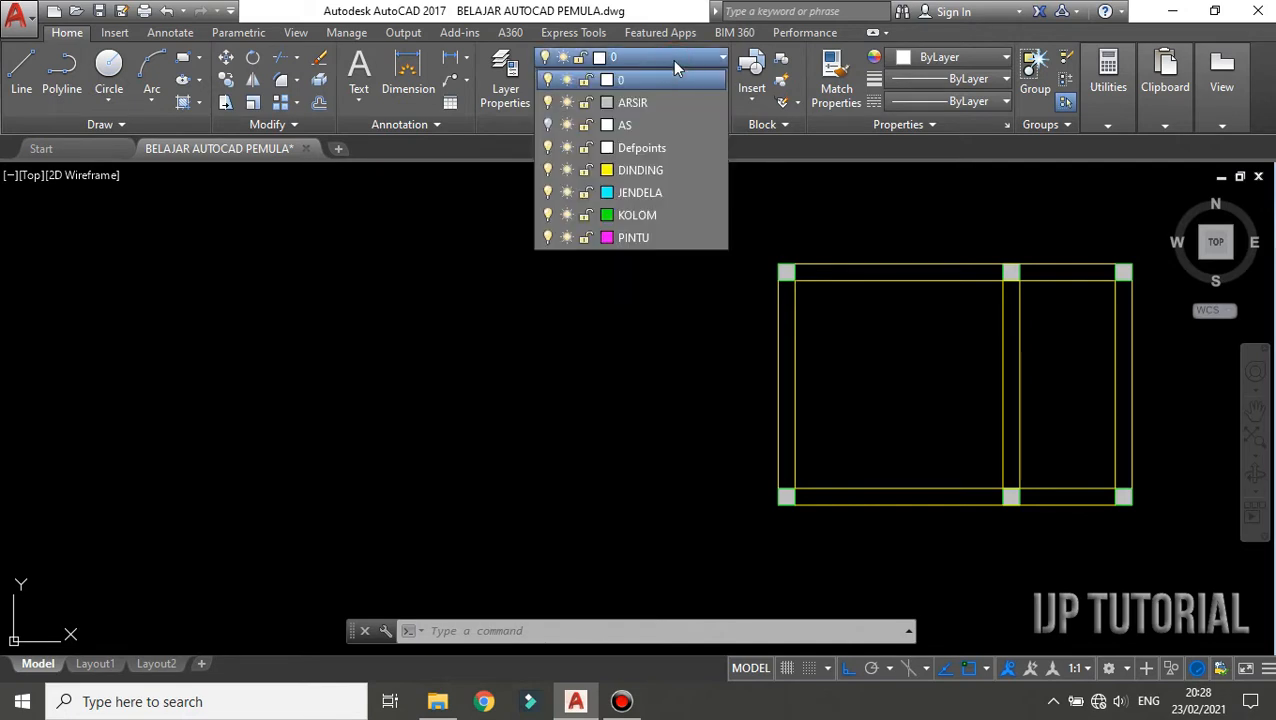
pyautogui.click(654, 237)
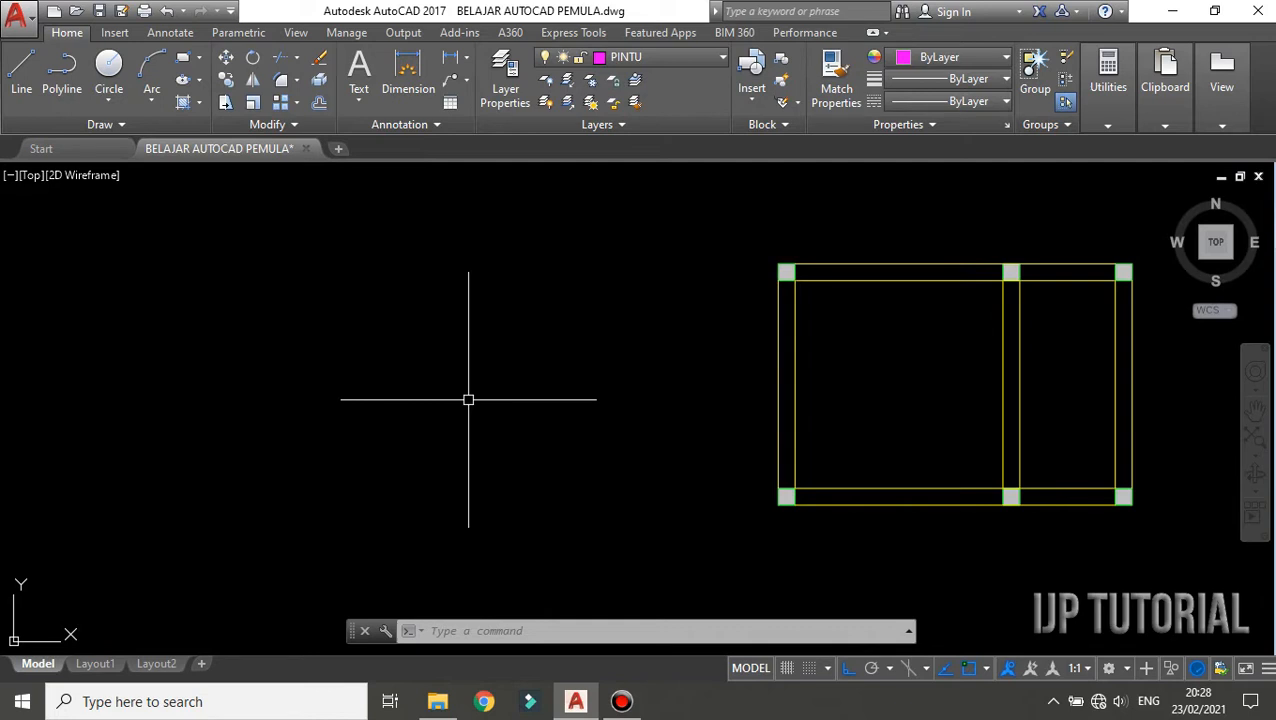
pyautogui.click(183, 62)
pyautogui.click(374, 362)
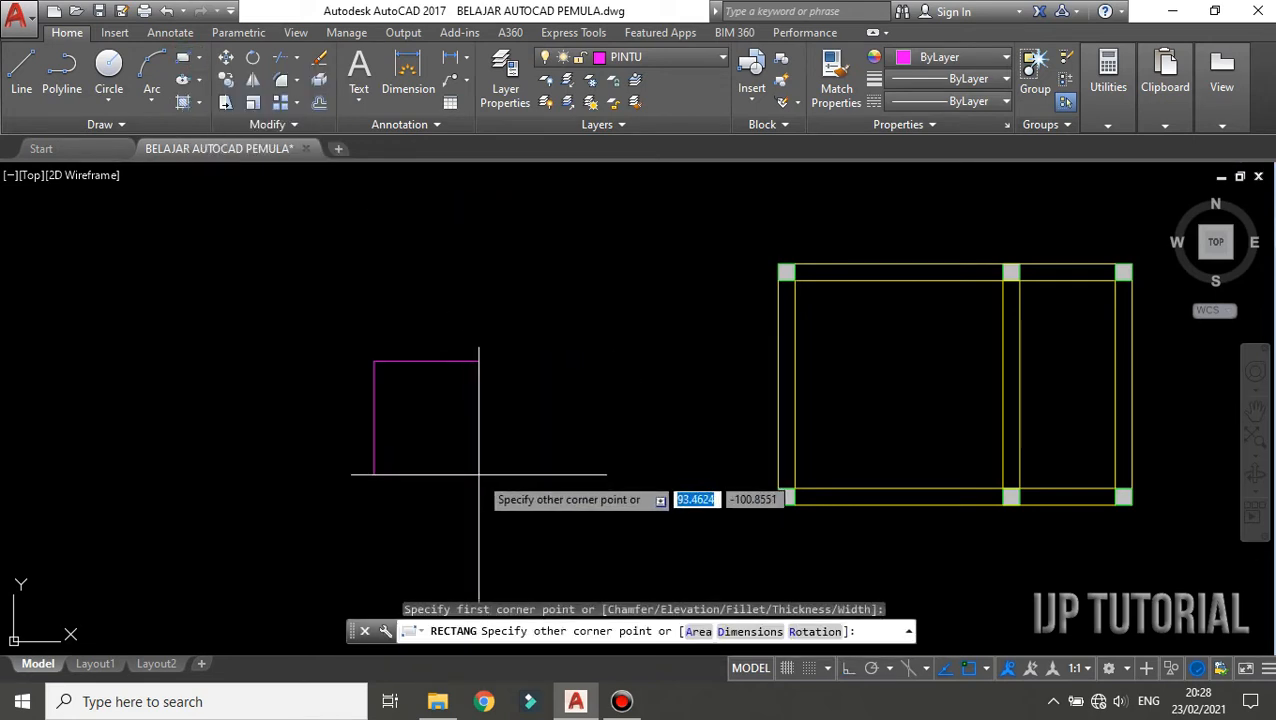
pyautogui.write('6')
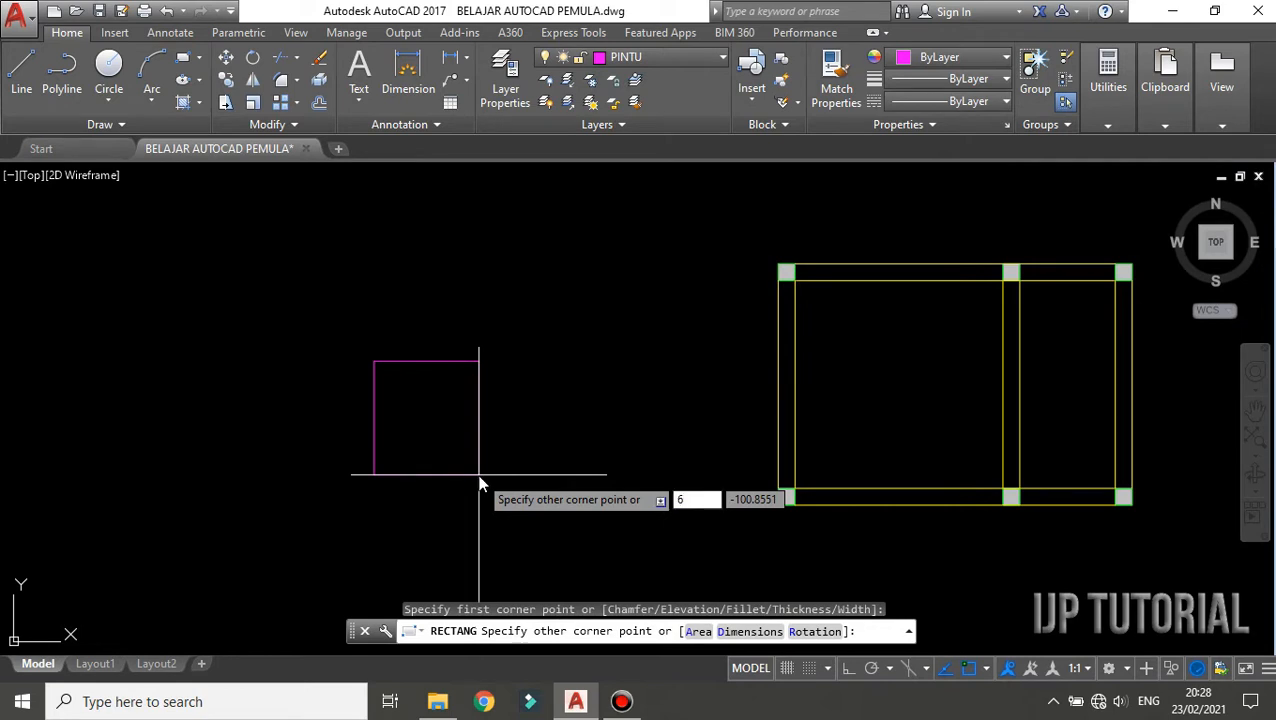
pyautogui.press('Tab')
pyautogui.write('15')
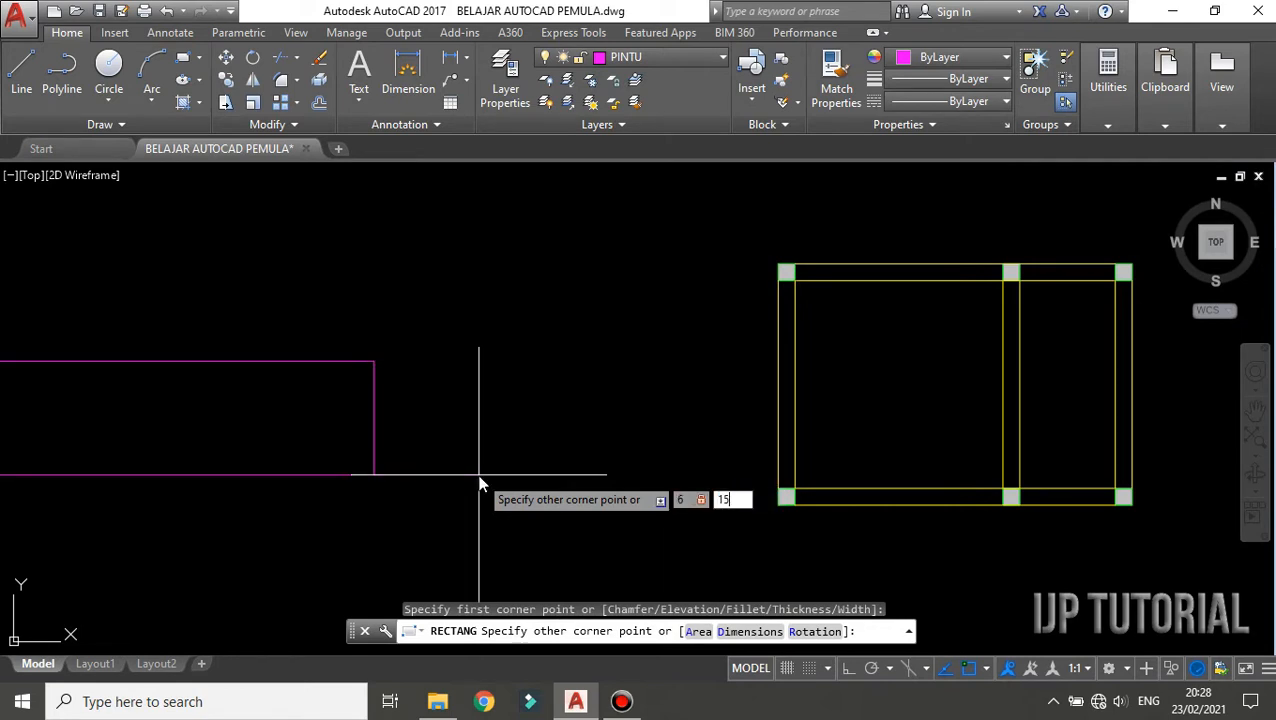
pyautogui.press('Return')
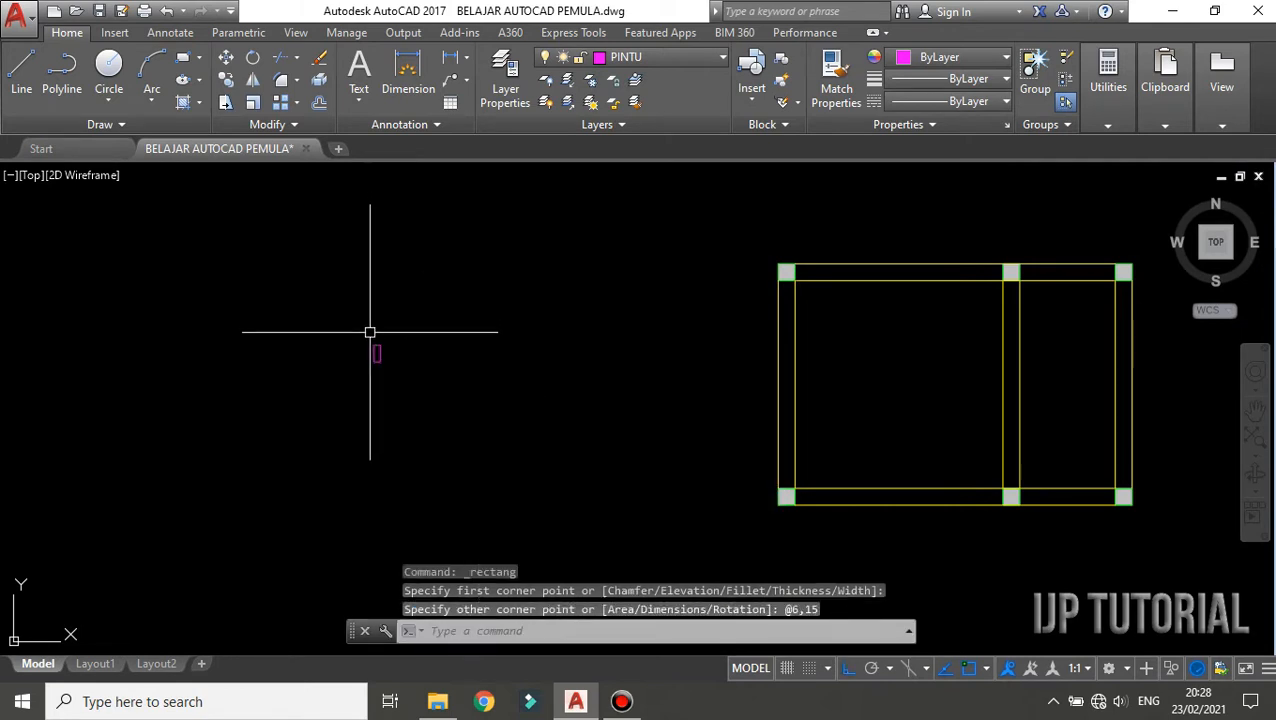
# Step: Draw a 1 by 3 rectangle in the free space to the upper right of the 6 by 15 rectangle
pyautogui.scroll(4, 374, 348)
pyautogui.scroll(4, 380, 378)
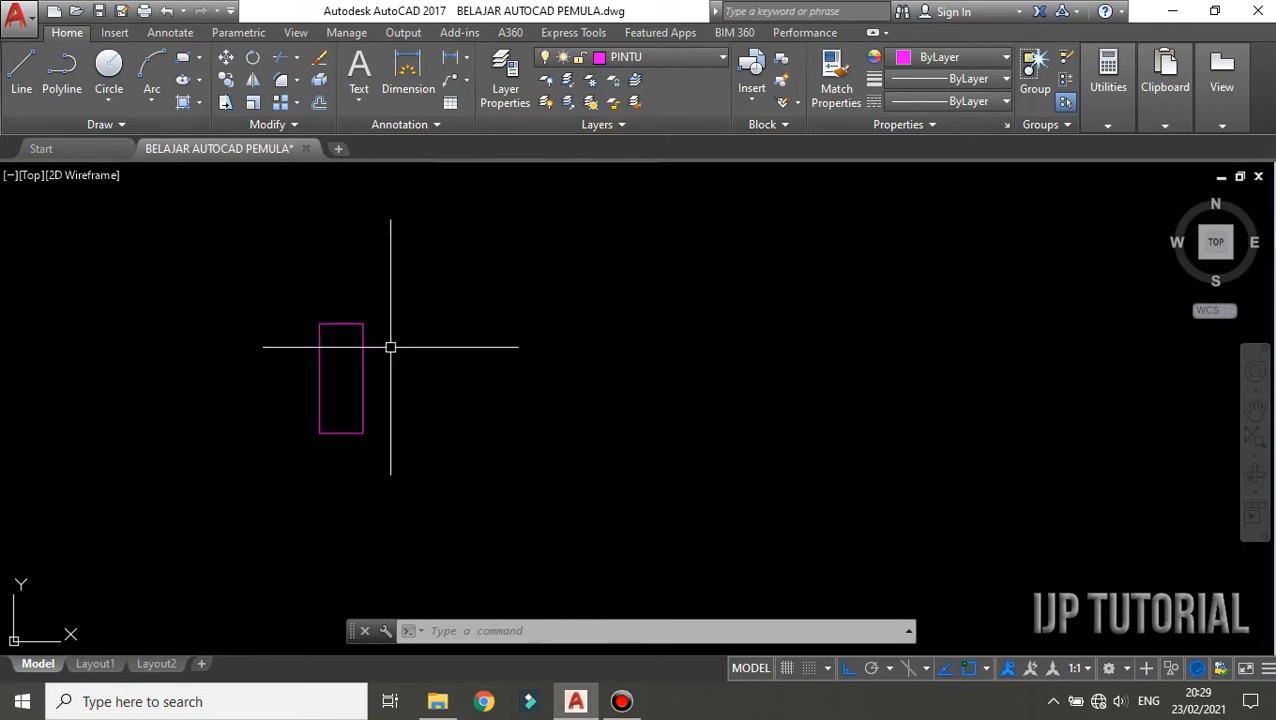
pyautogui.click(183, 59)
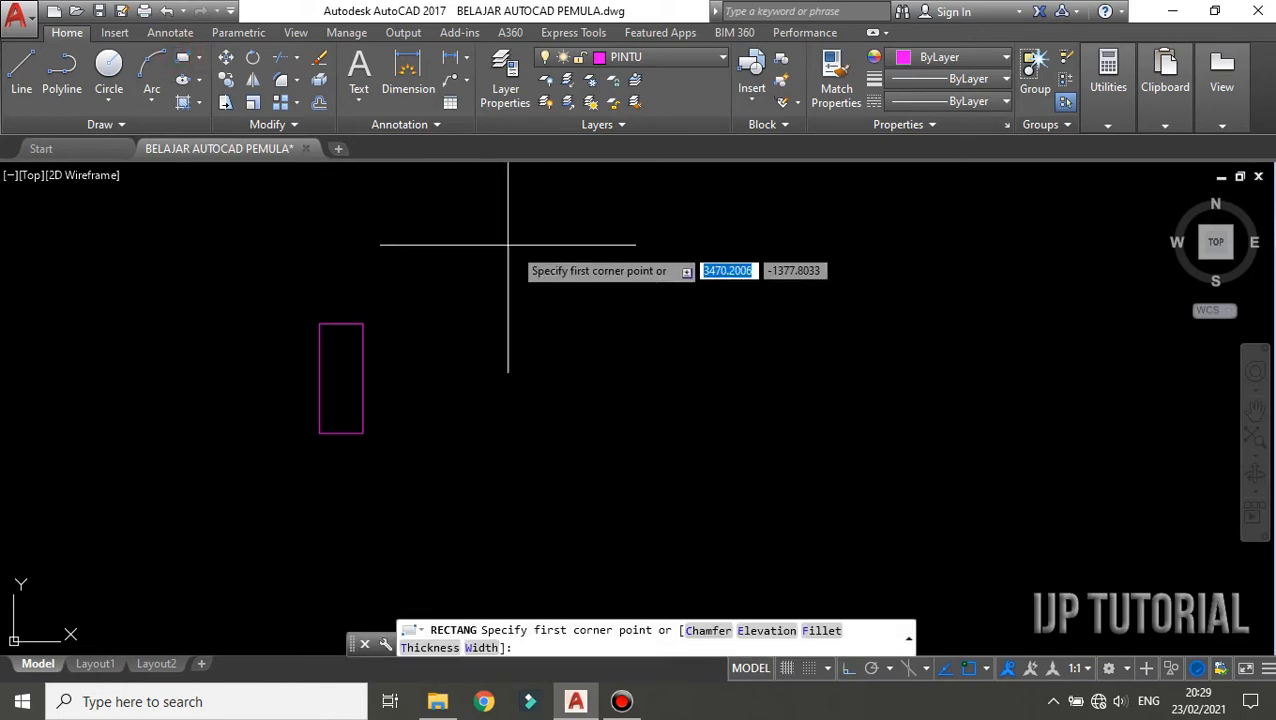
pyautogui.click(510, 232)
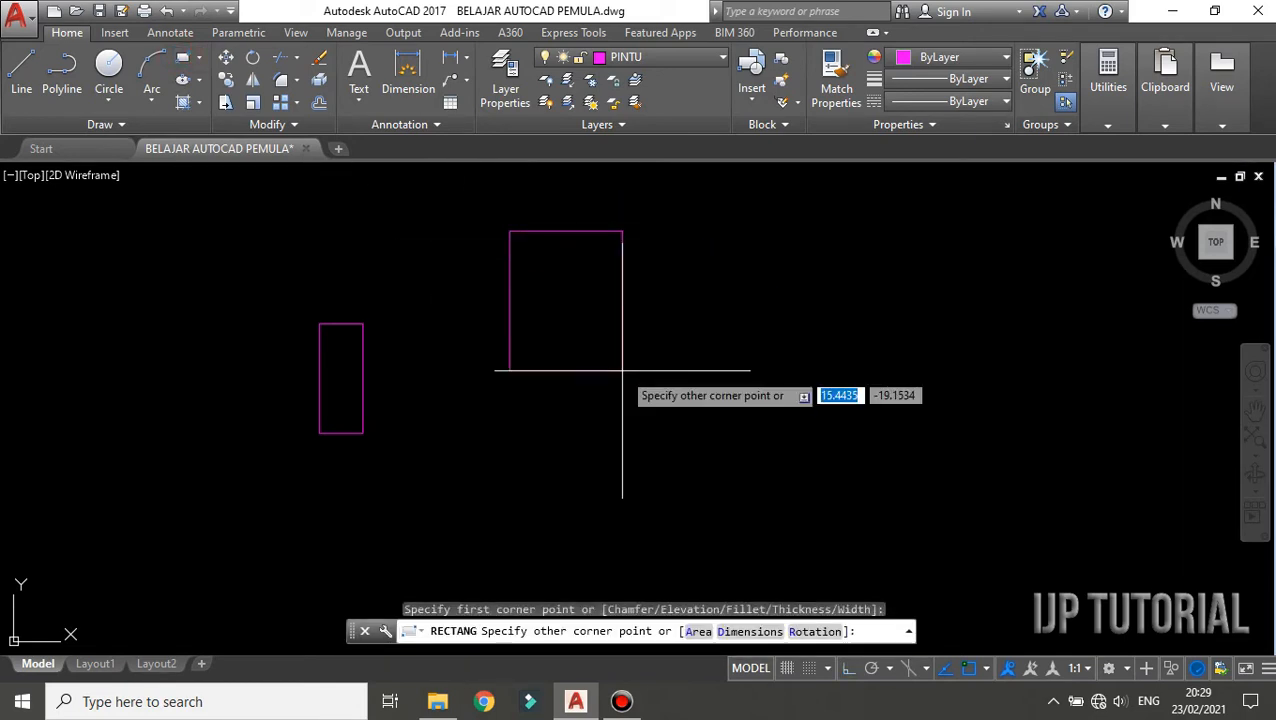
pyautogui.write('1,3')
pyautogui.press('Return')
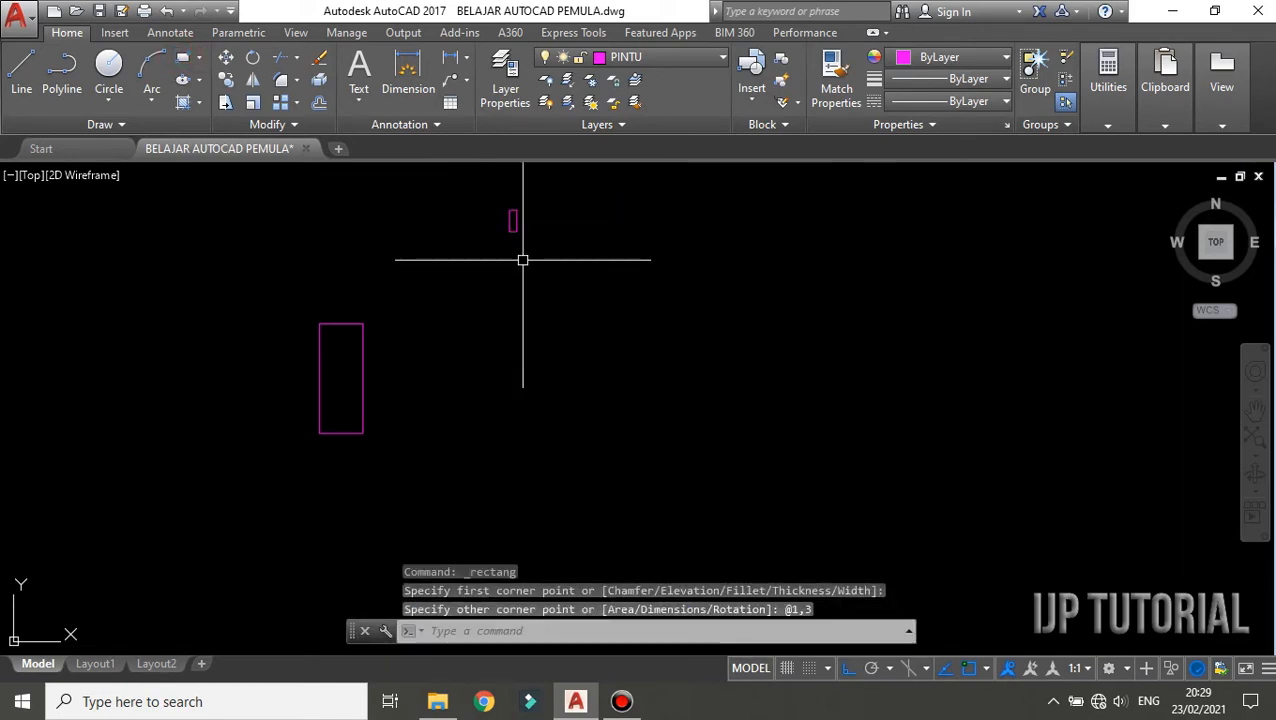
# Step: Move the 1 by 3 rectangle inside the 6 by 15 rectangle so that their upper-right corners coincide
pyautogui.click(549, 269)
pyautogui.click(467, 179)
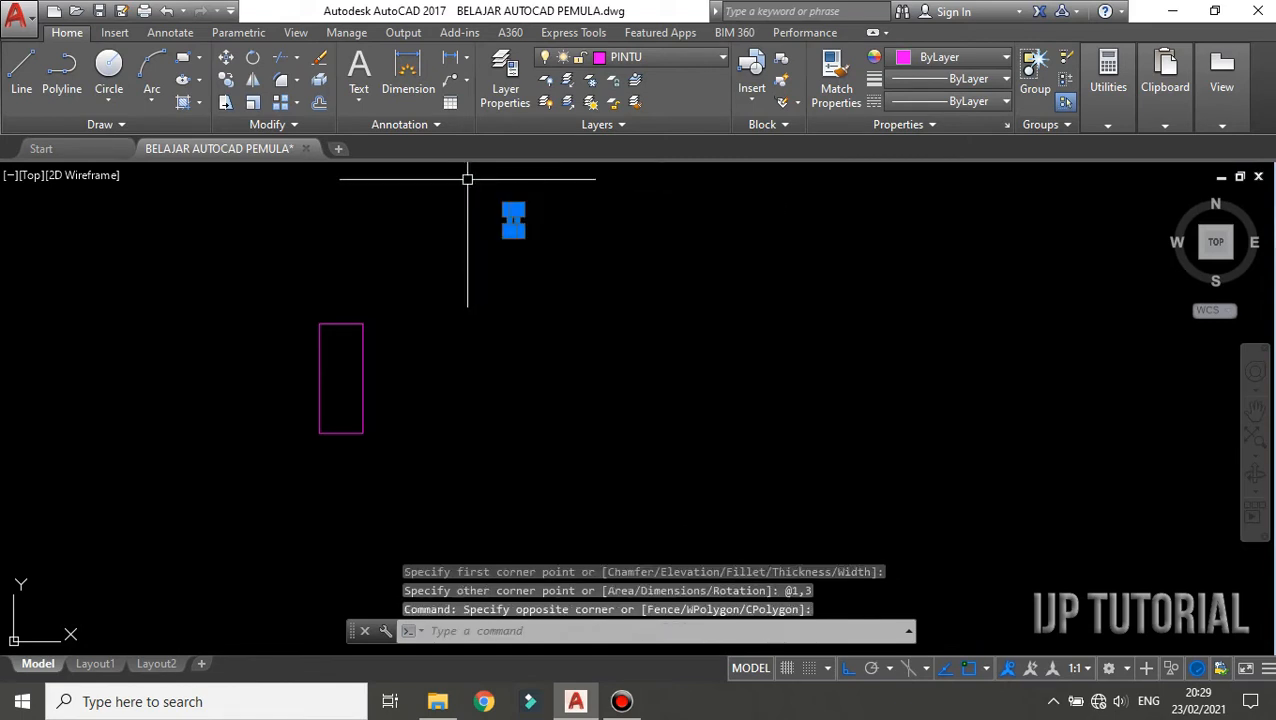
pyautogui.write('m')
pyautogui.press('Return')
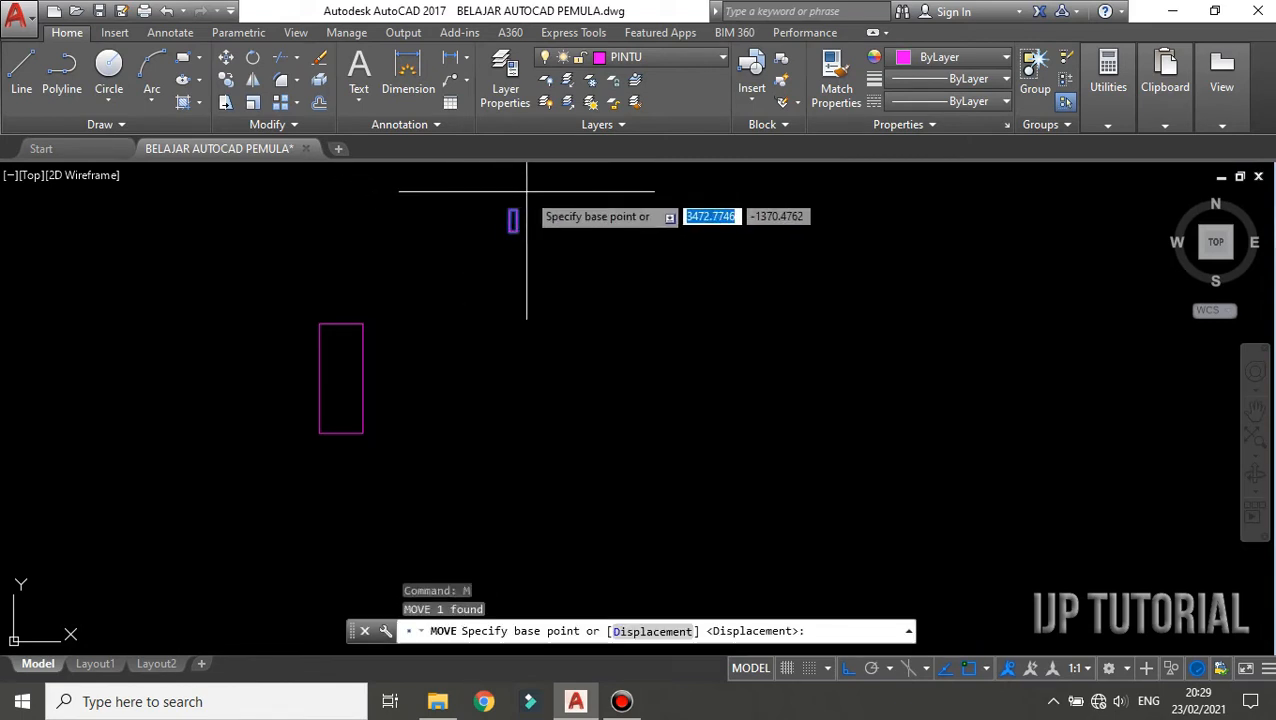
pyautogui.click(513, 218)
pyautogui.scroll(2, 381, 305)
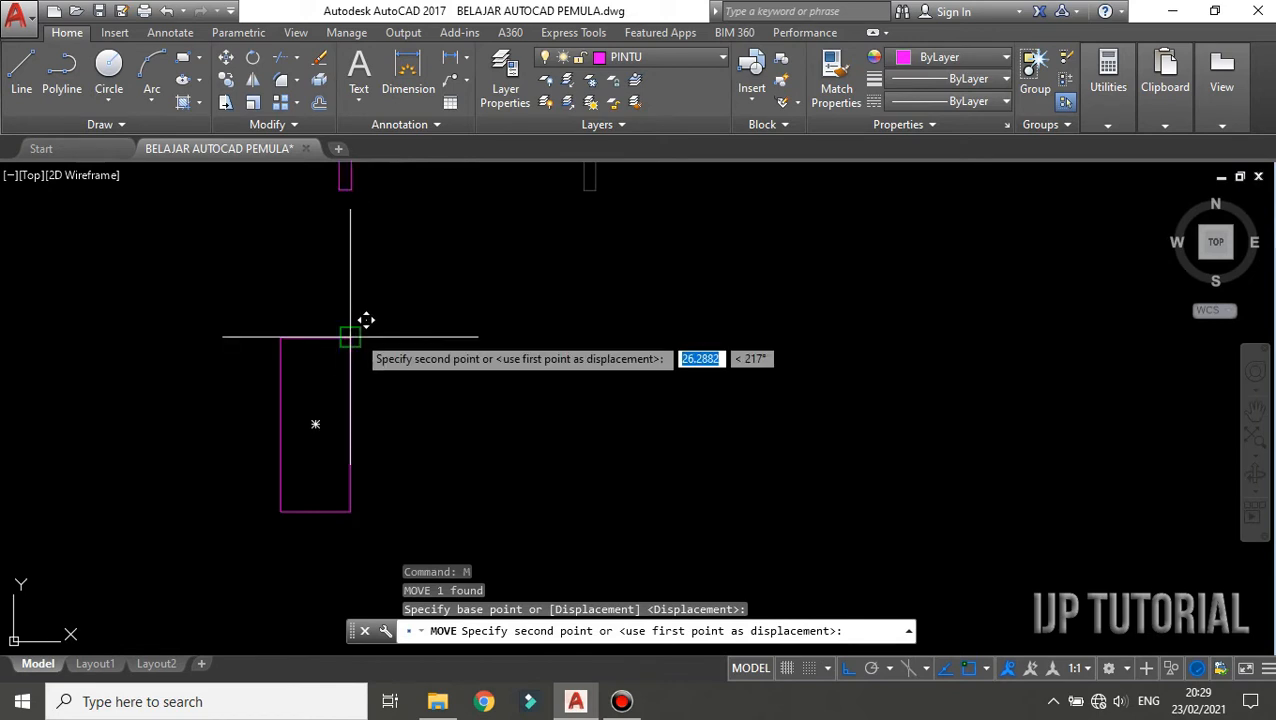
pyautogui.click(350, 338)
pyautogui.press('Escape')
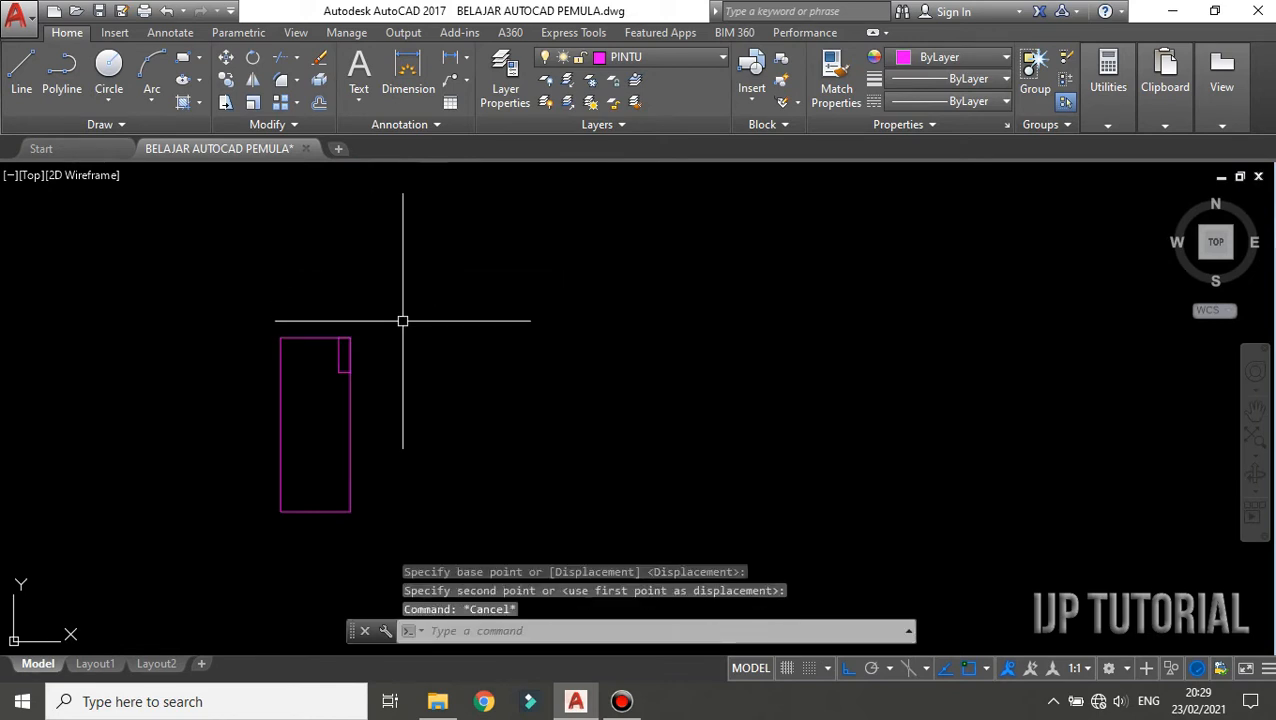
pyautogui.moveTo(474, 318); pyautogui.dragTo(513, 296, button='middle')
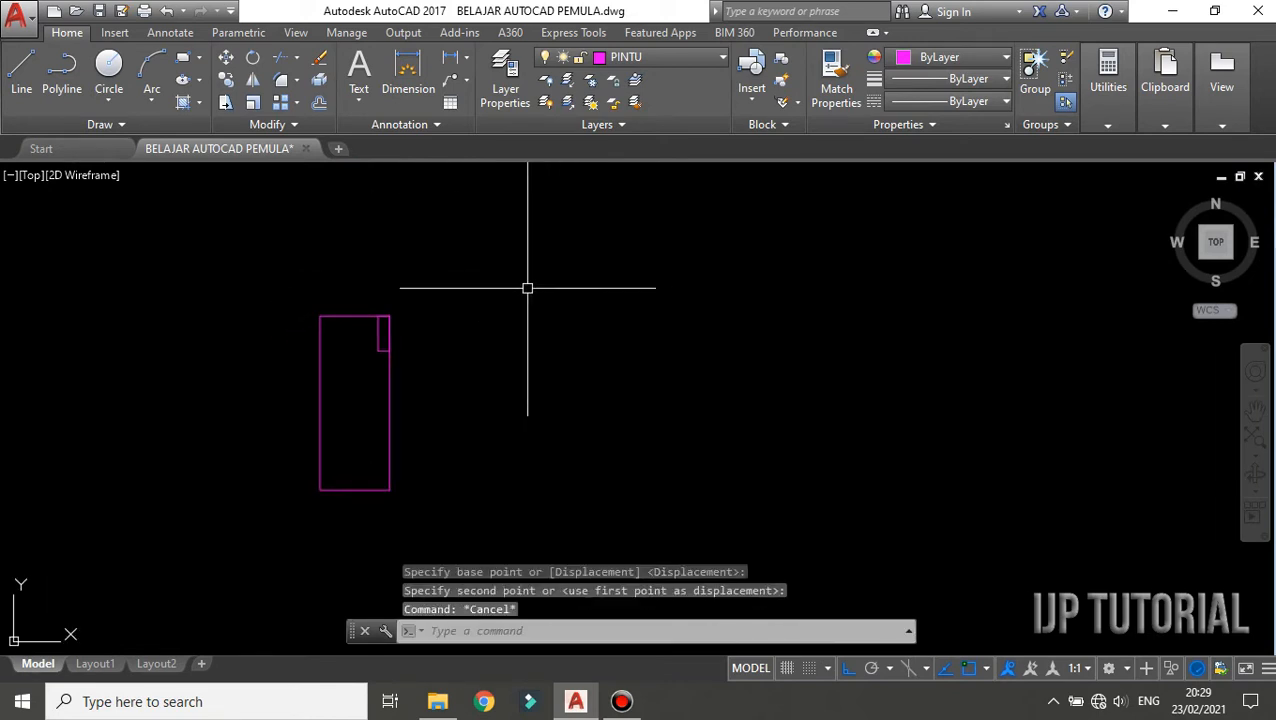
pyautogui.scroll(2, 372, 333)
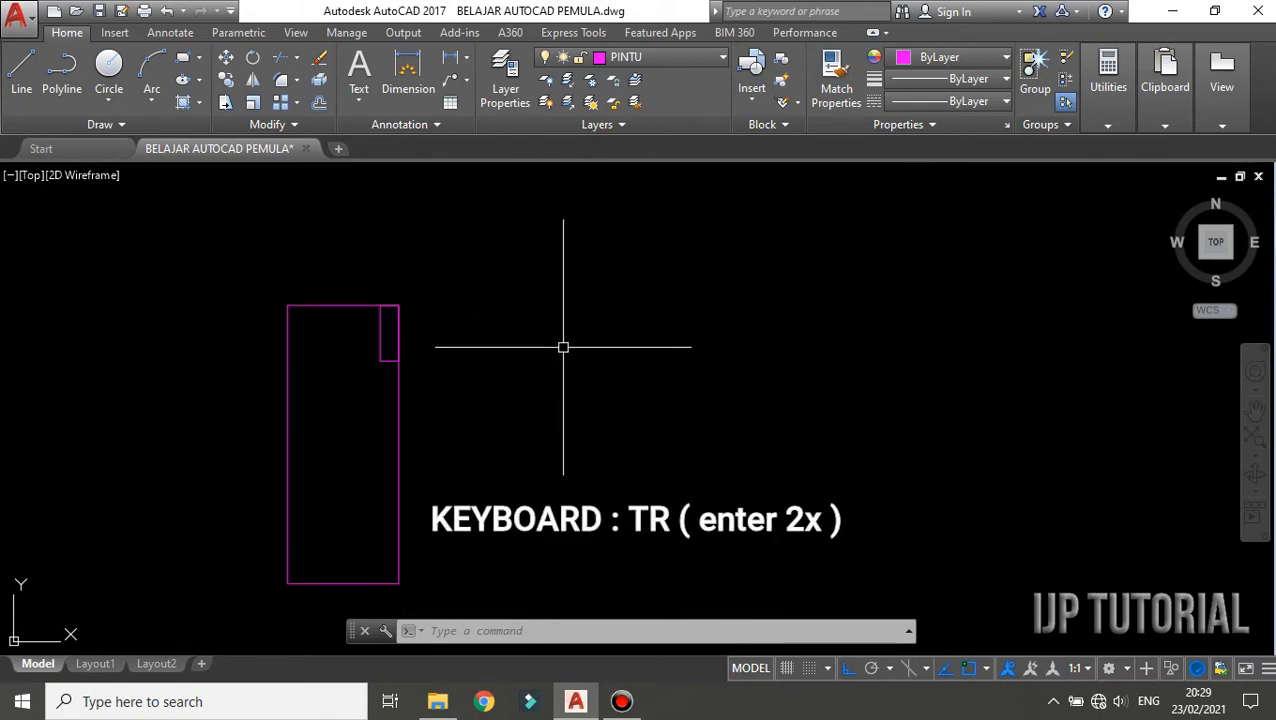
# Step: Trim away the overlapping upper-right corner edges of the two rectangles, leaving a stepped door frame profile
pyautogui.write('T')
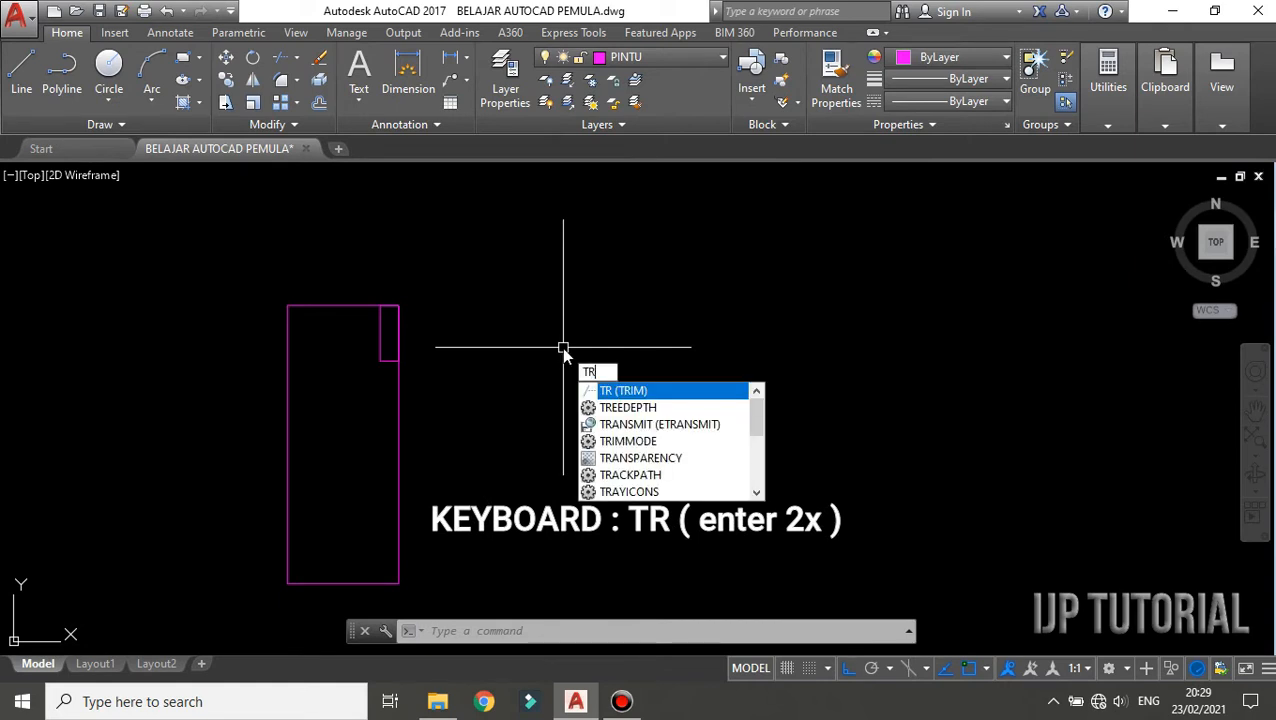
pyautogui.write('R')
pyautogui.press('Return')
pyautogui.press('Return')
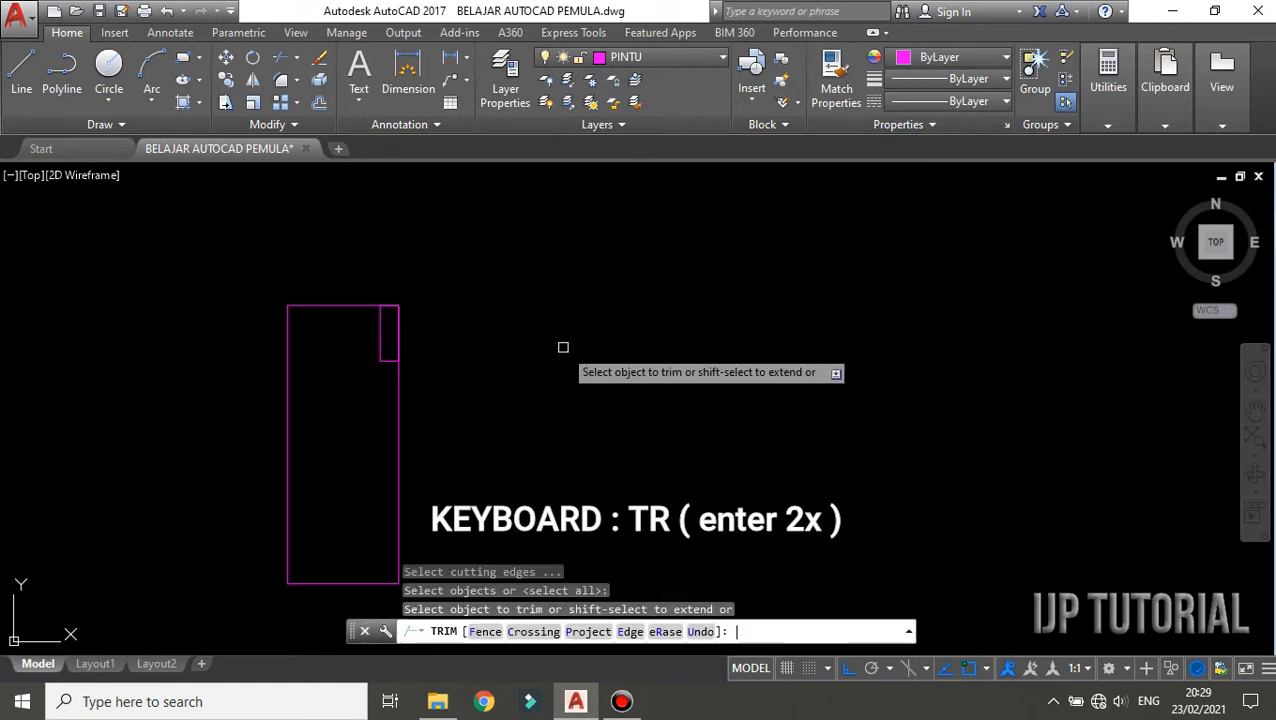
pyautogui.click(445, 334)
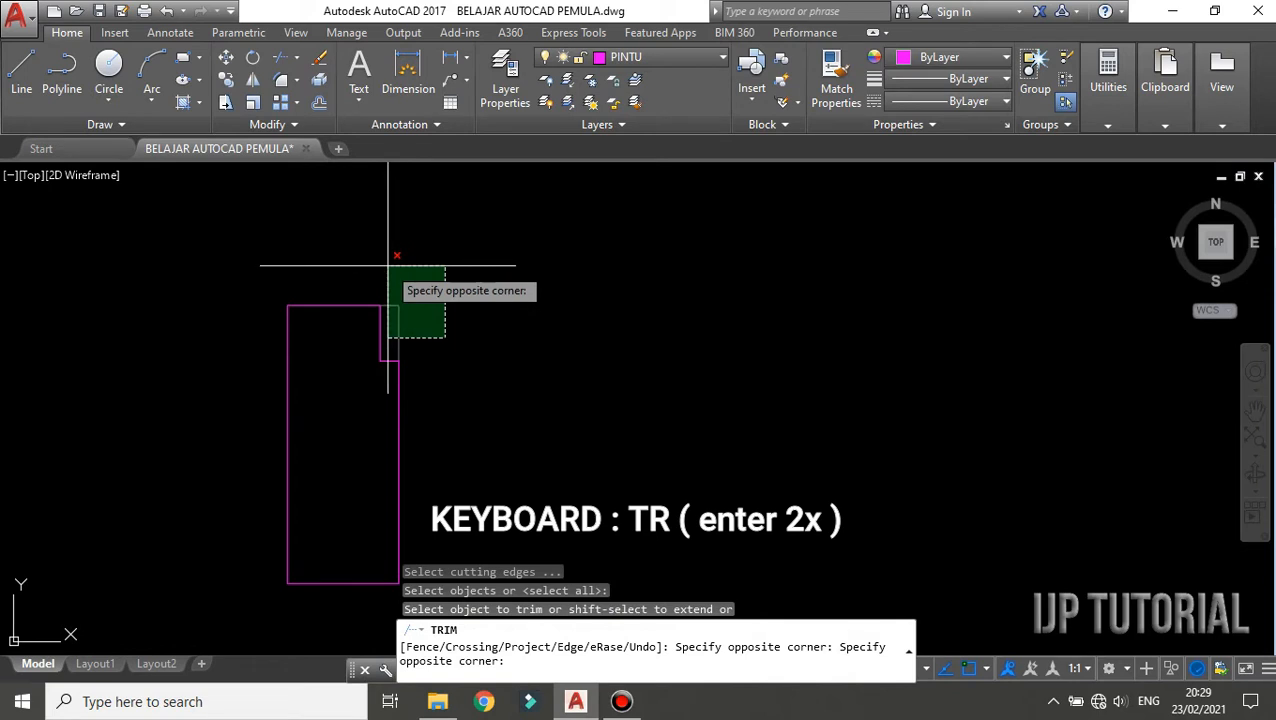
pyautogui.click(390, 270)
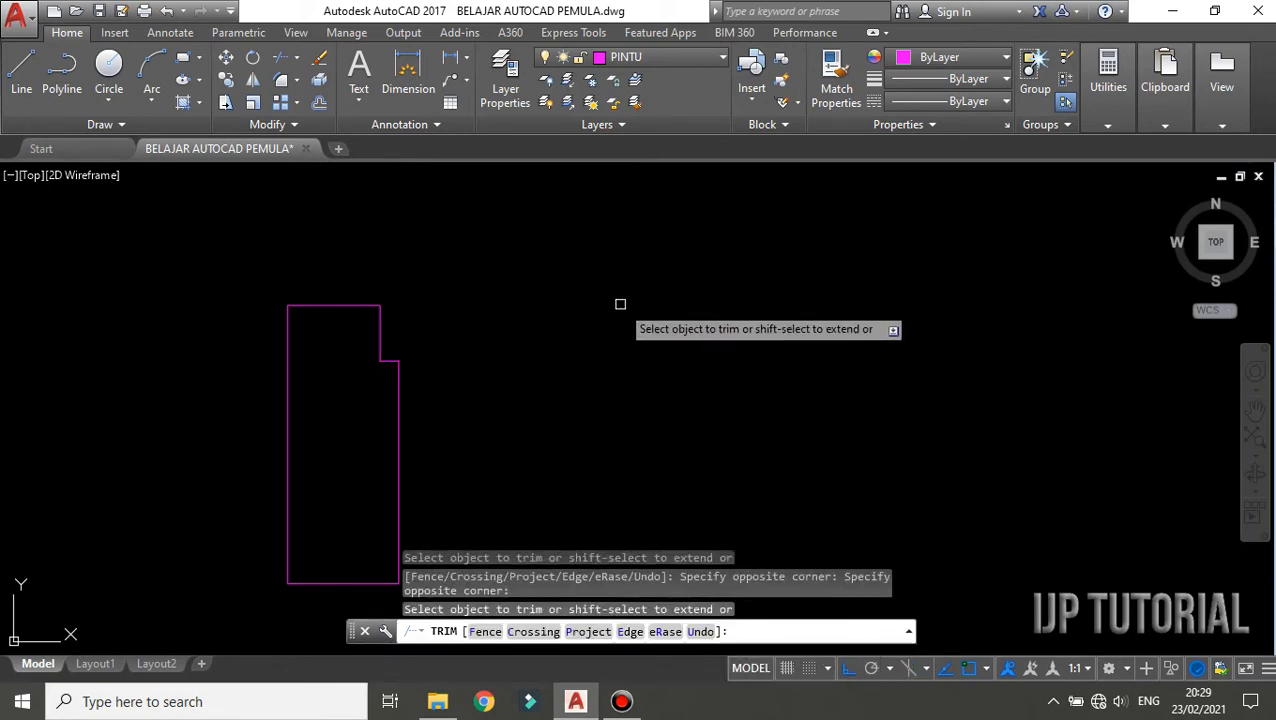
pyautogui.press('Escape')
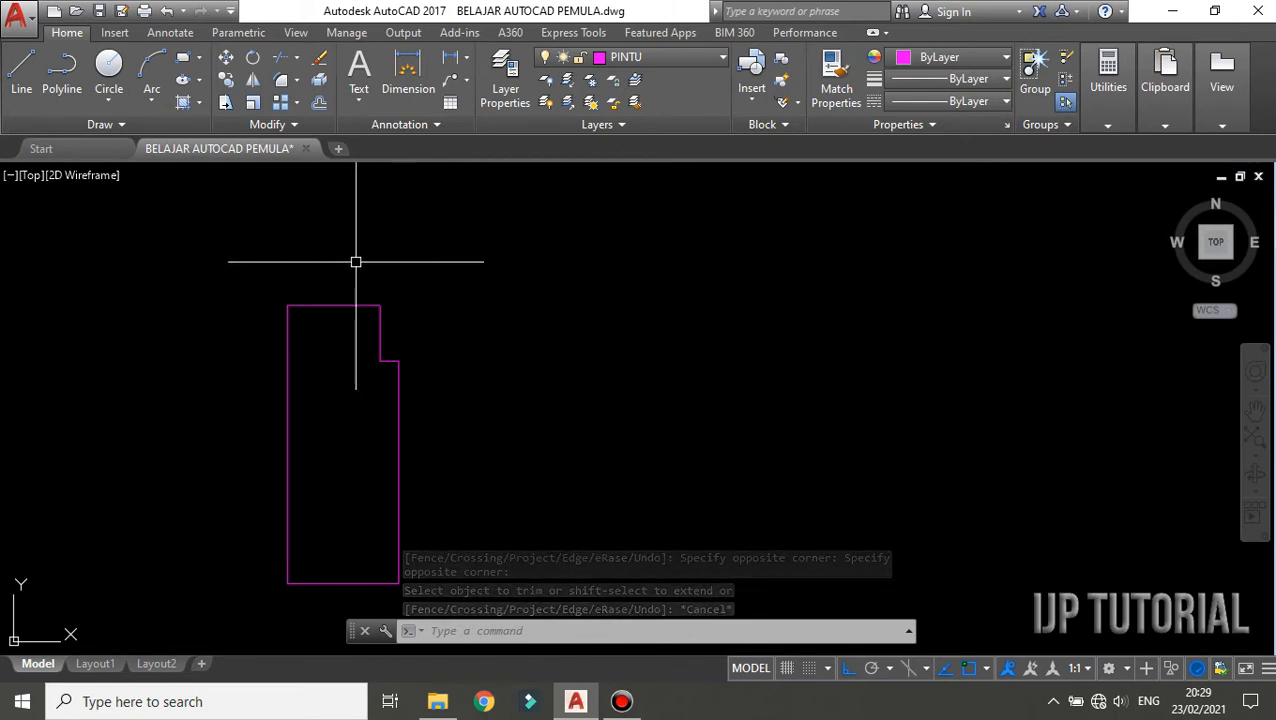
# Step: Draw a horizontal line 80 units long to the right from the frame profile's lower-right corner
pyautogui.scroll(-2, 354, 262)
pyautogui.write('l')
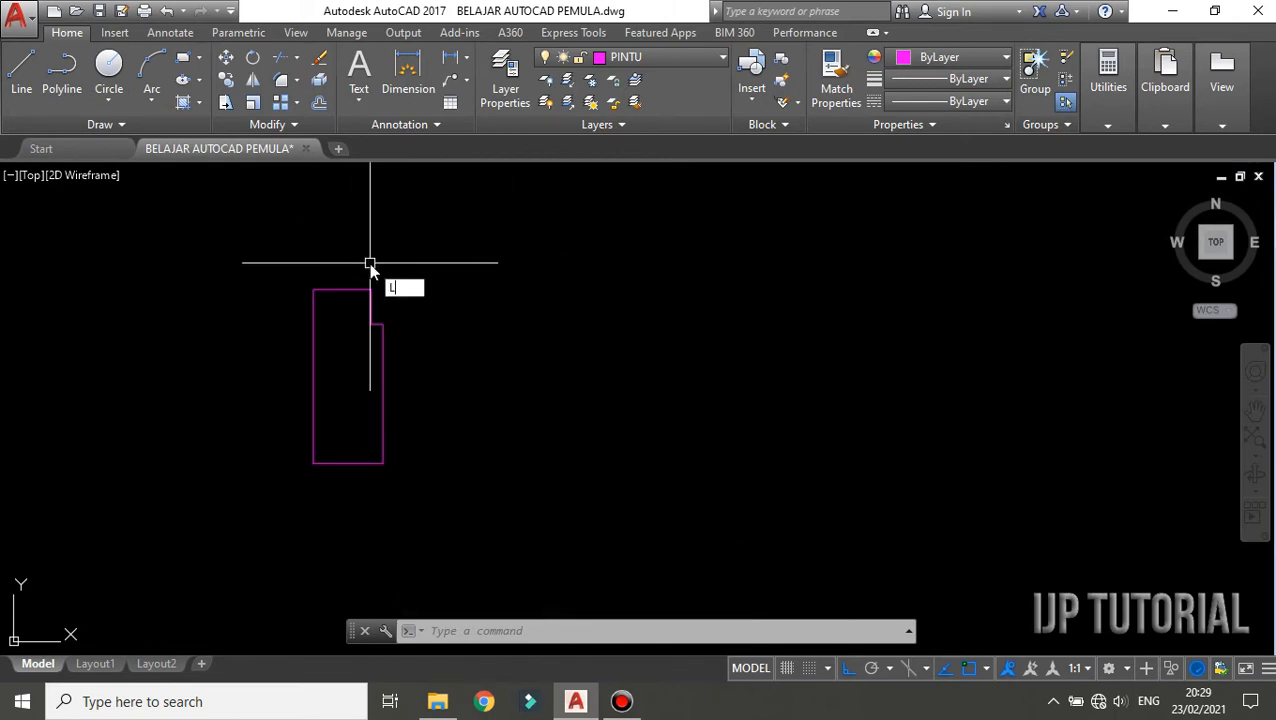
pyautogui.press('Return')
pyautogui.scroll(-2, 400, 275)
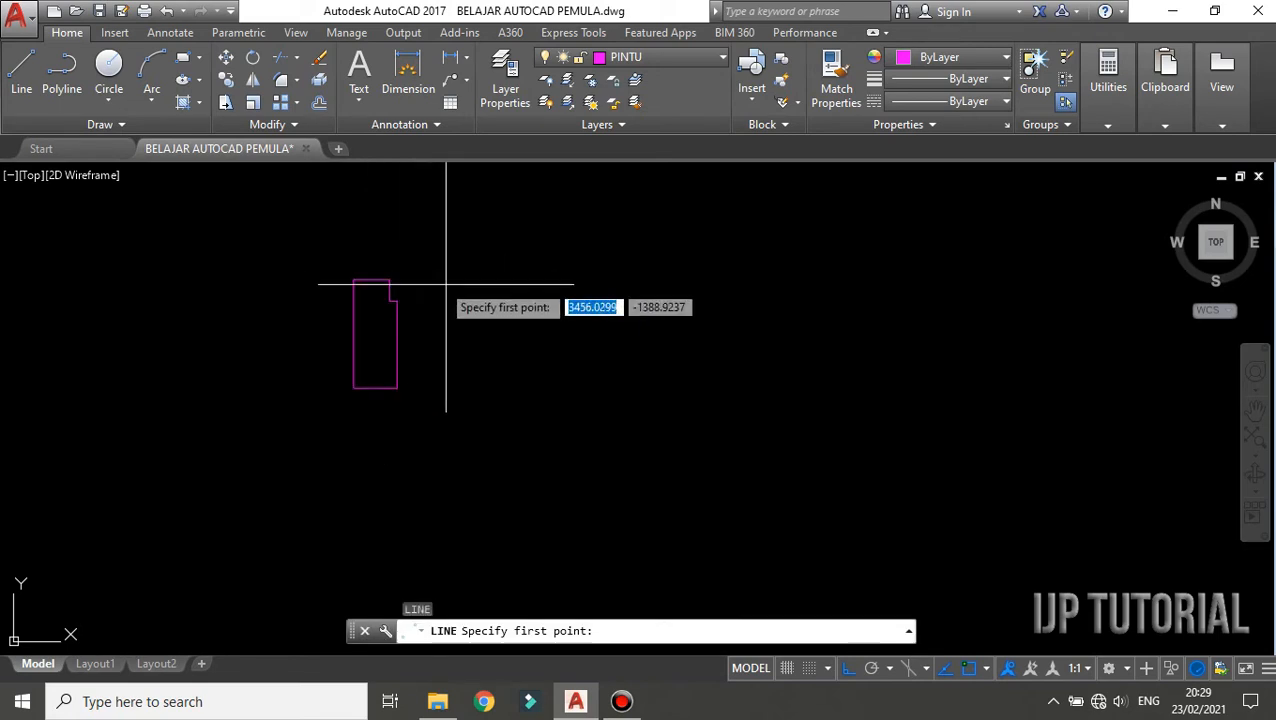
pyautogui.click(374, 417)
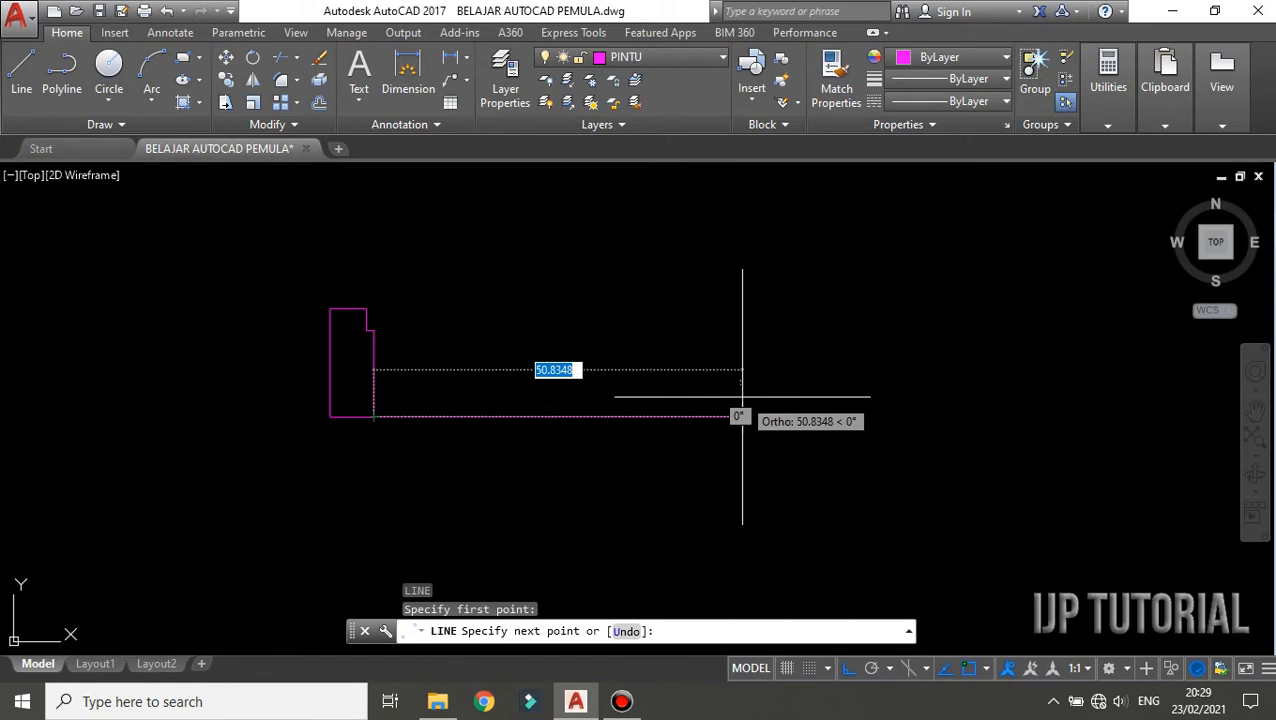
pyautogui.write('80')
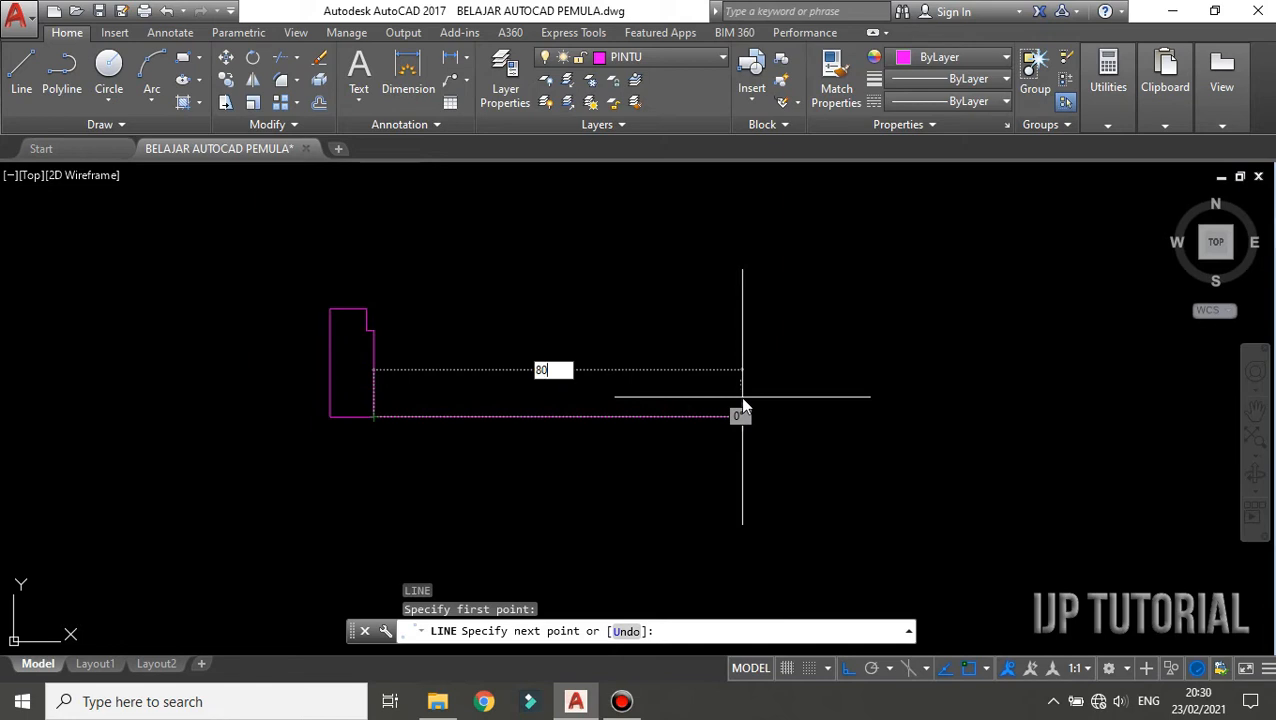
pyautogui.press('Return')
pyautogui.press('Escape')
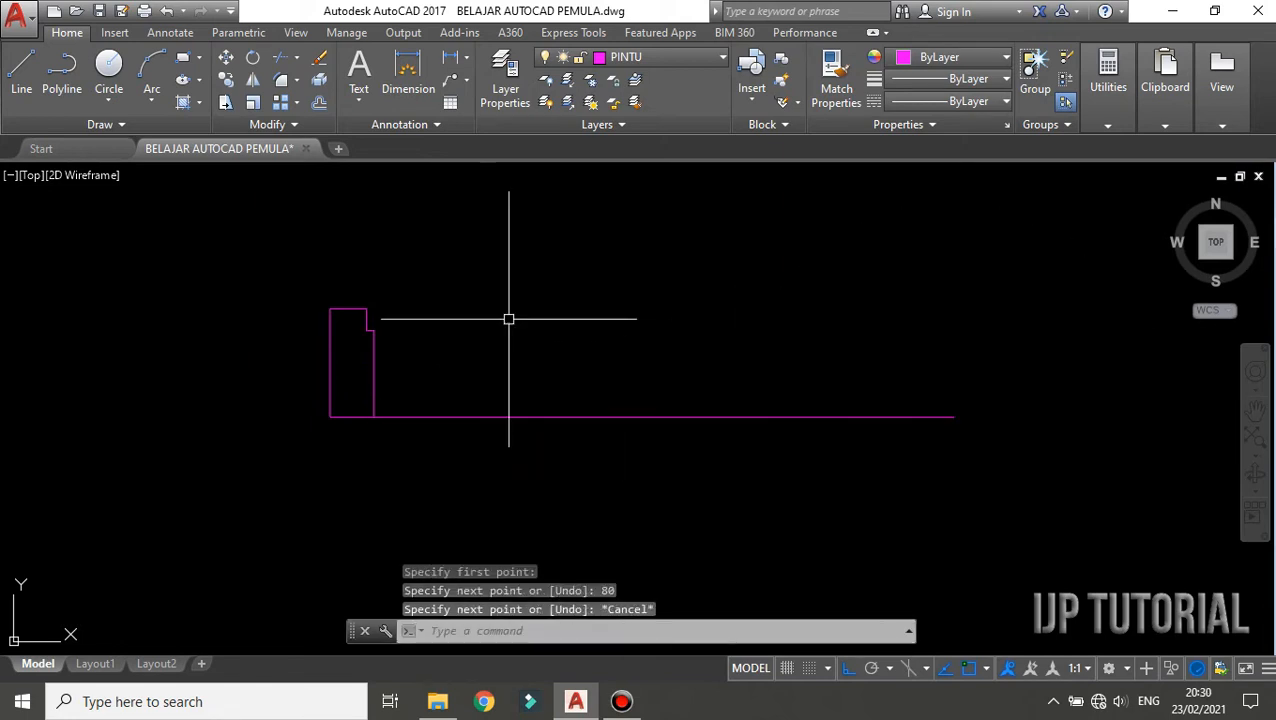
# Step: Mirror the frame profile about a vertical axis through the midpoint of the 80-unit line, keeping the original
pyautogui.click(281, 269)
pyautogui.click(460, 444)
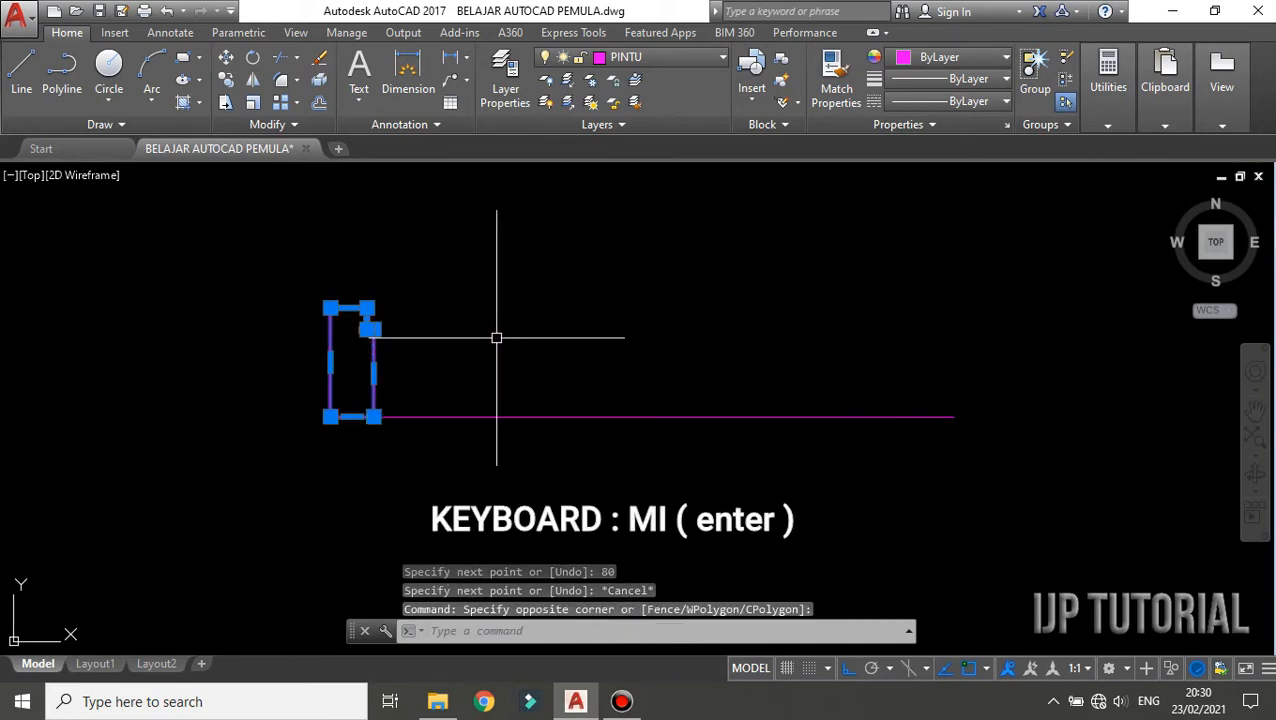
pyautogui.write('MI')
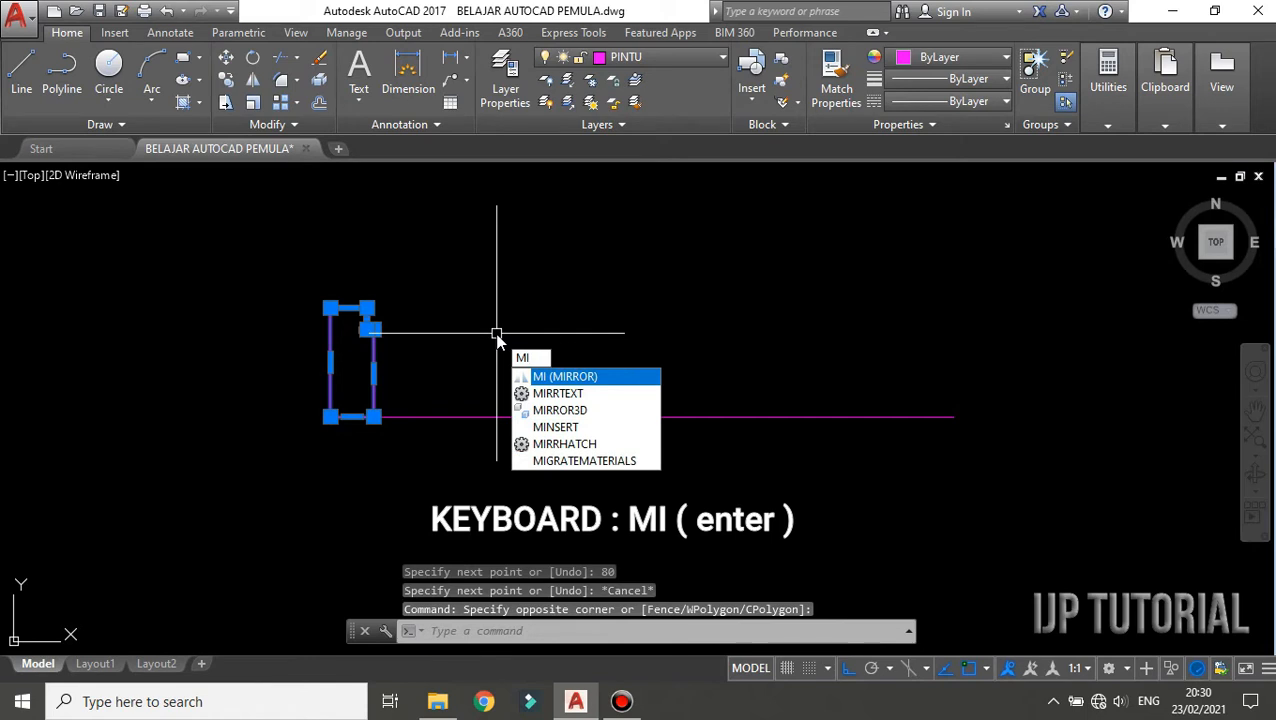
pyautogui.press('Return')
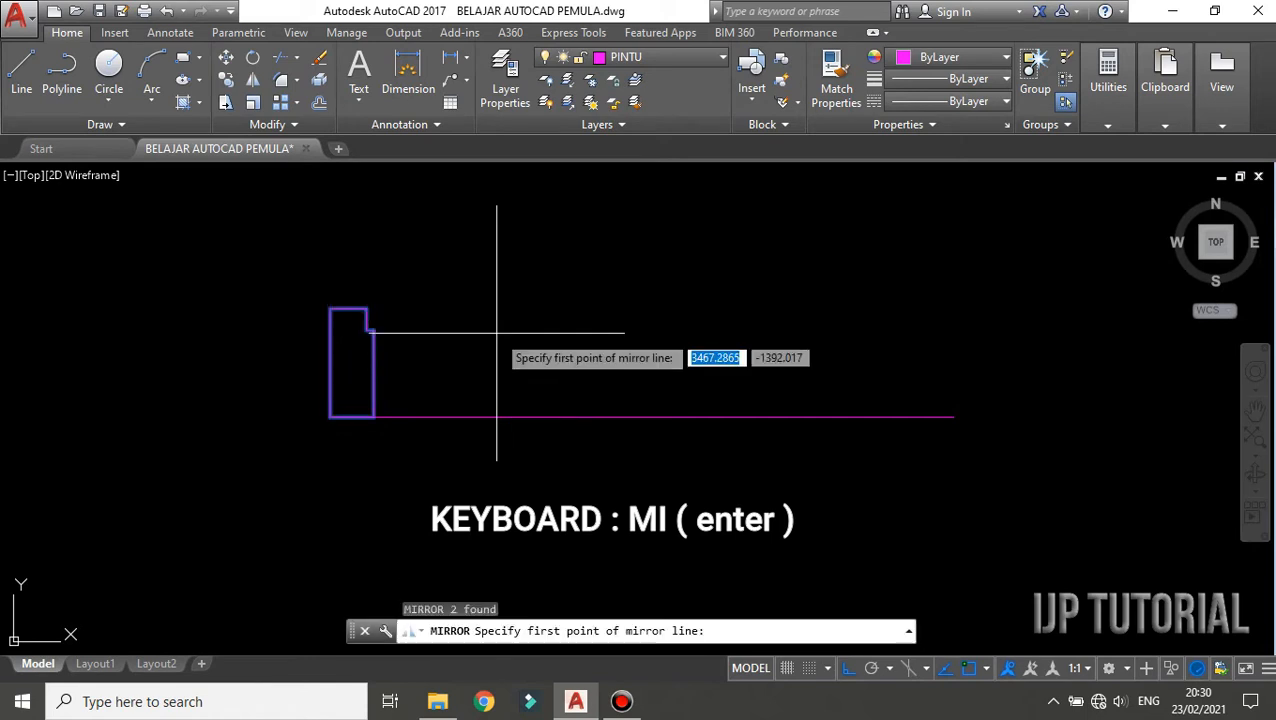
pyautogui.click(663, 417)
pyautogui.click(650, 215)
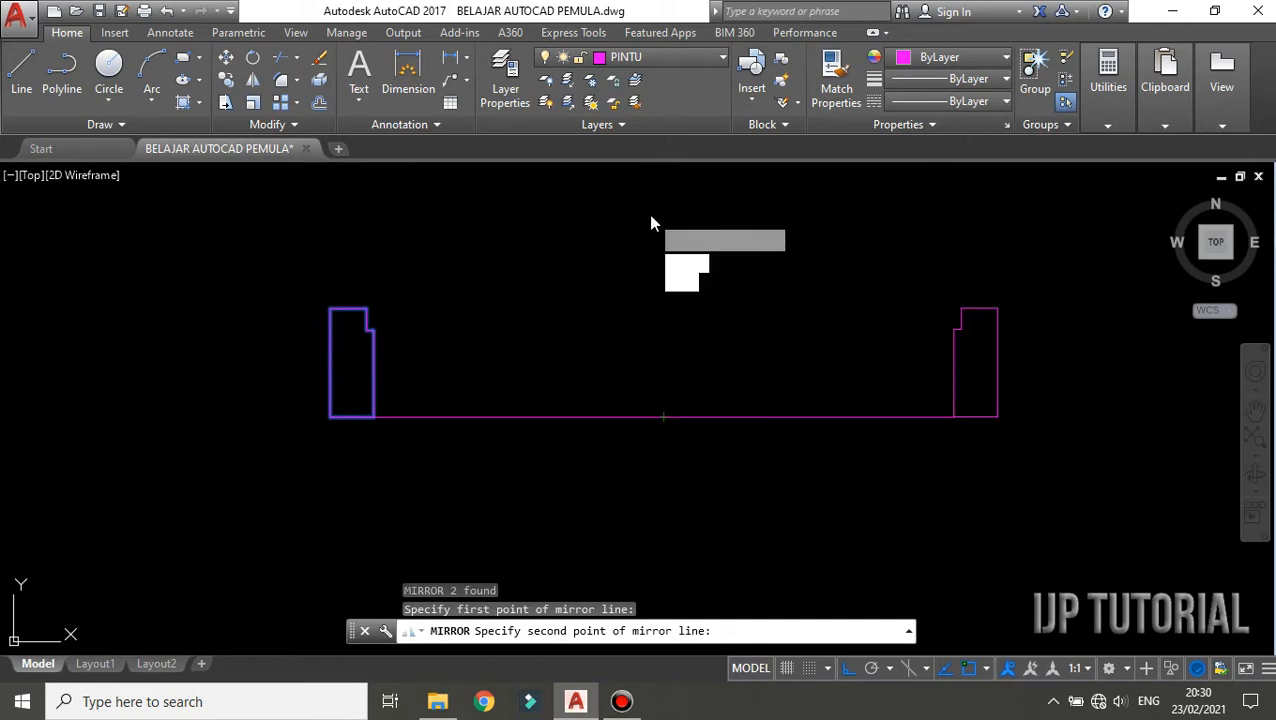
pyautogui.press('Return')
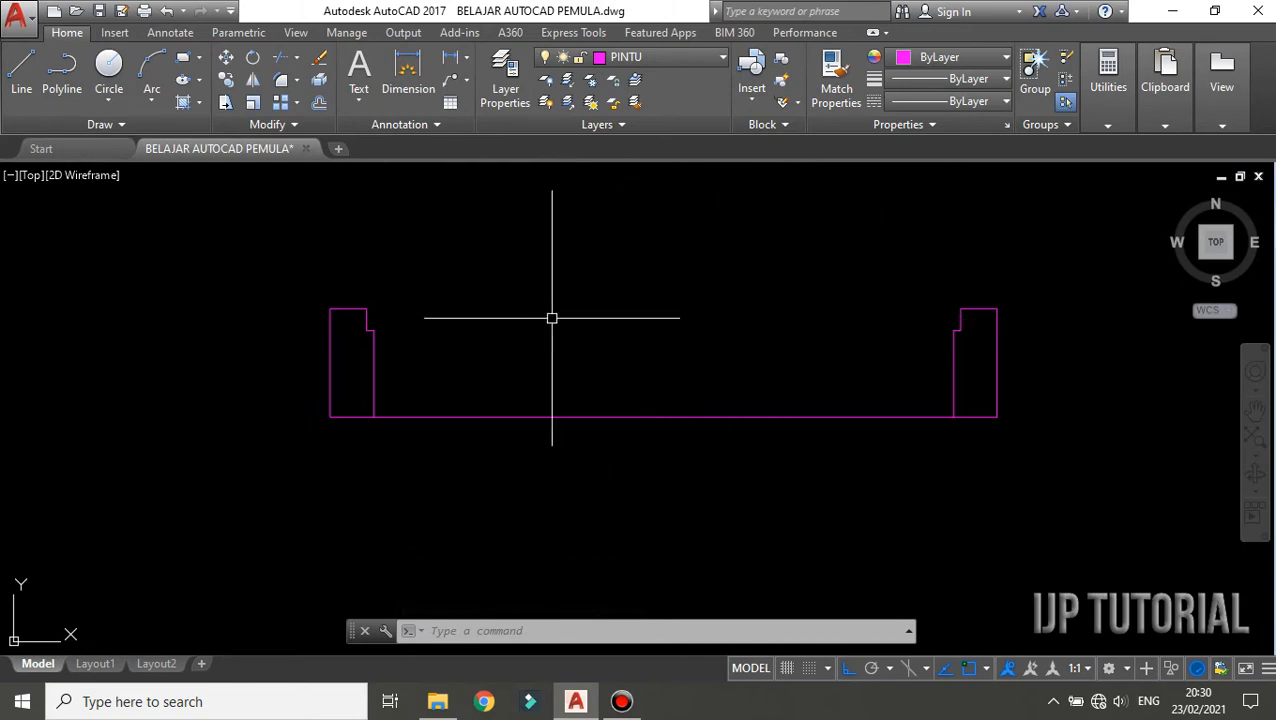
# Step: Draw a 3 by 82 rectangle upward from the upper inner corner of the left jamb as the door leaf
pyautogui.scroll(-1, 543, 384)
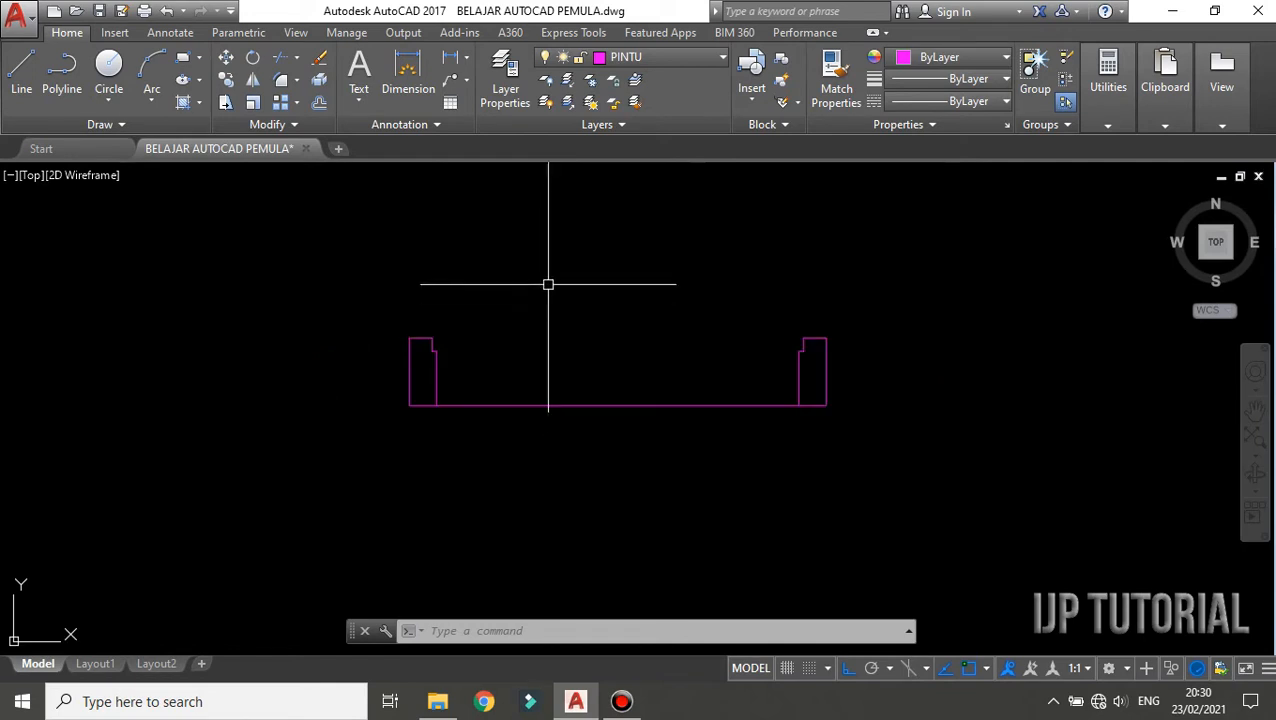
pyautogui.moveTo(548, 284); pyautogui.dragTo(550, 316, button='middle')
pyautogui.scroll(2, 553, 313)
pyautogui.scroll(-2, 551, 313)
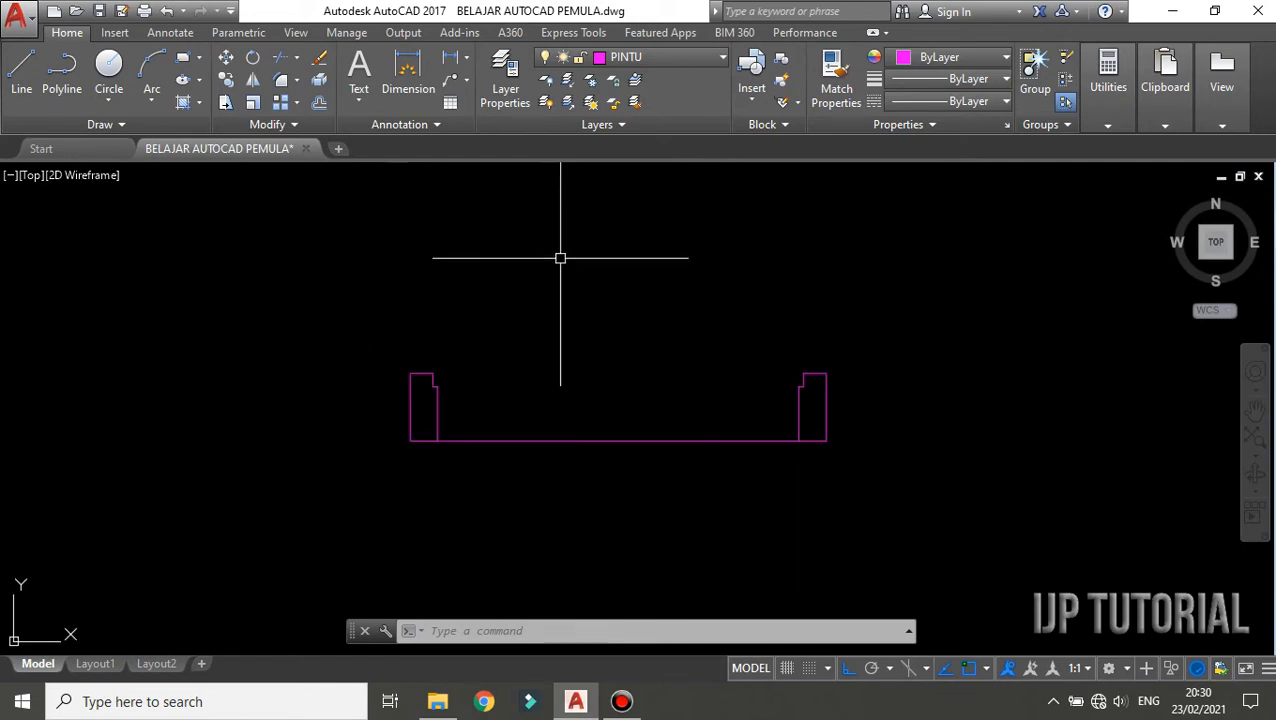
pyautogui.moveTo(560, 258); pyautogui.dragTo(548, 323, button='middle')
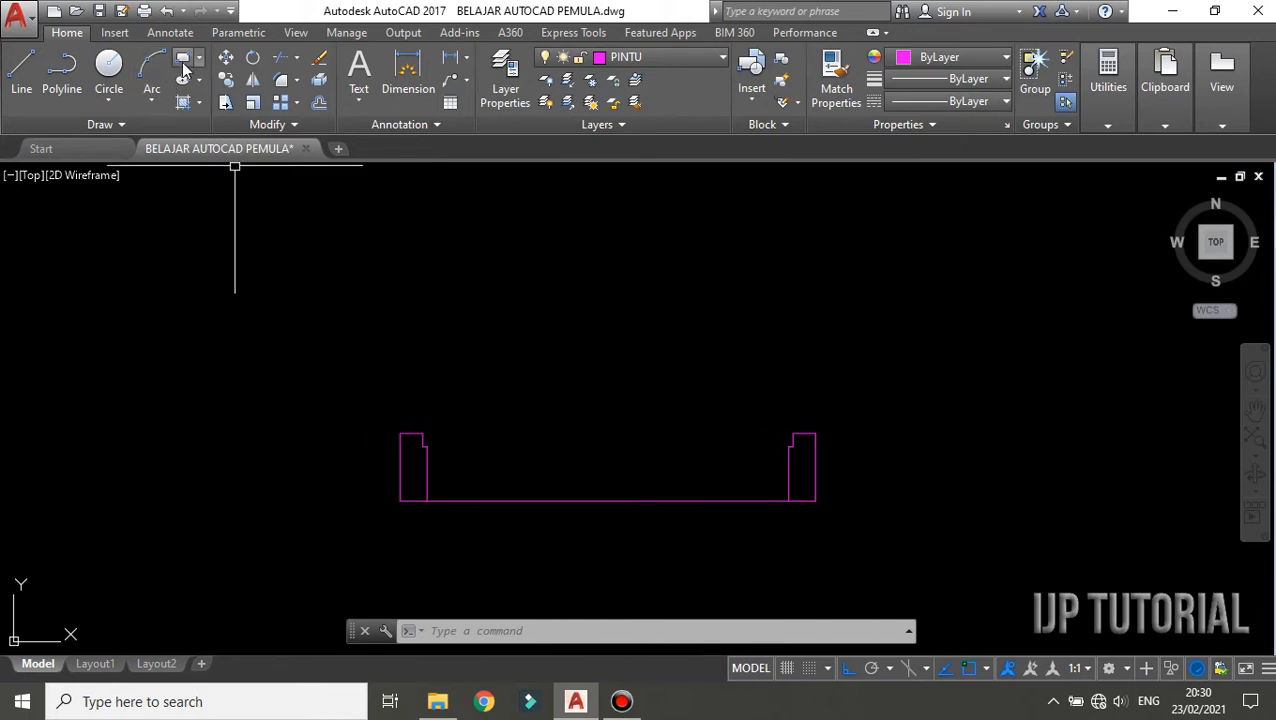
pyautogui.click(184, 65)
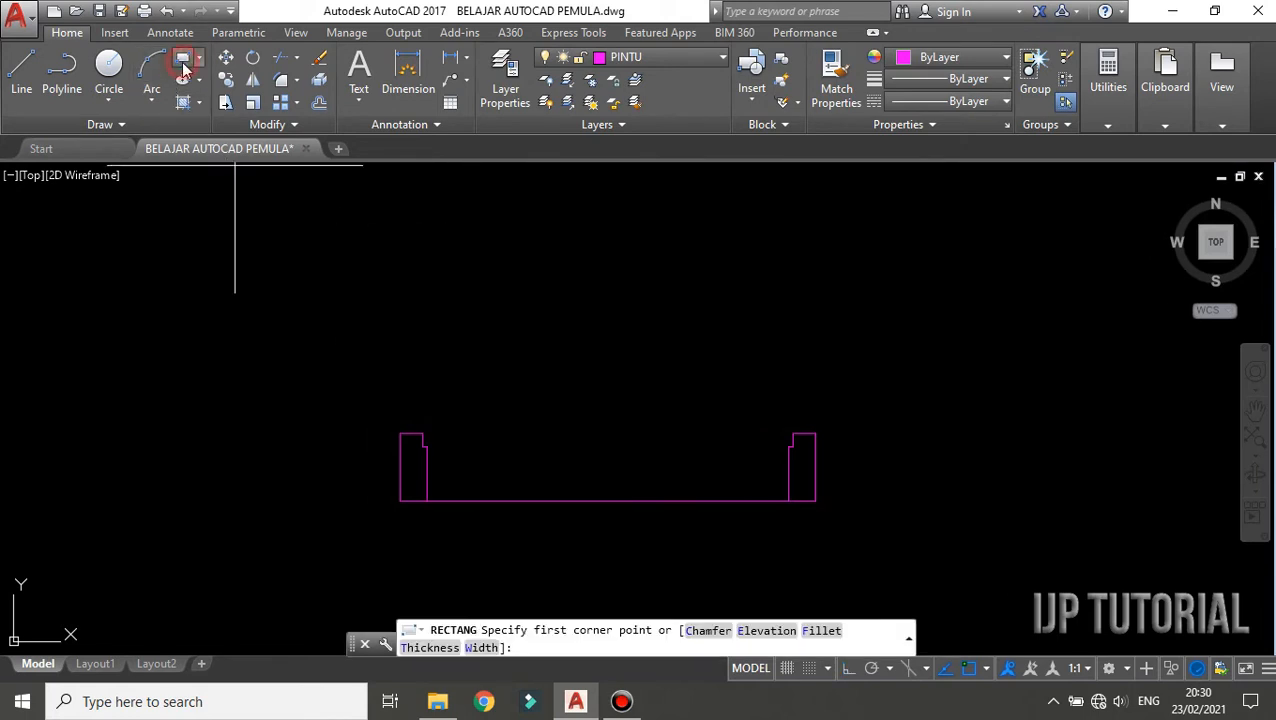
pyautogui.click(422, 432)
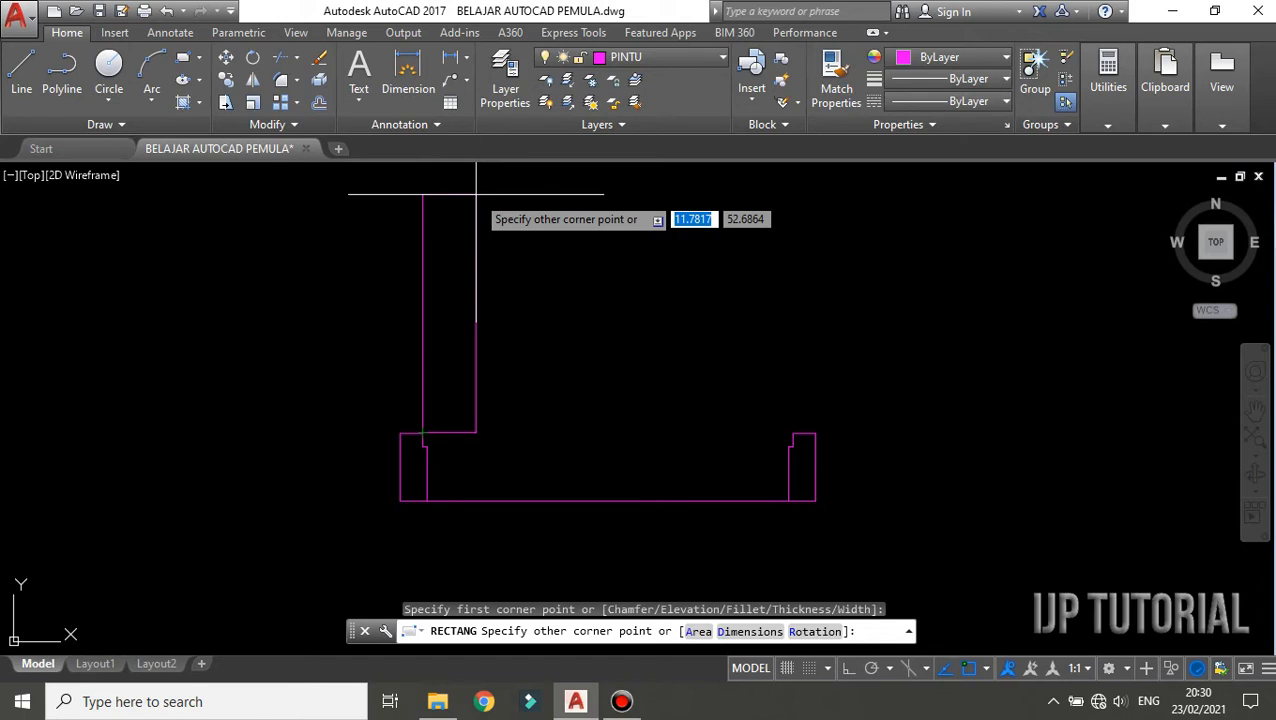
pyautogui.write('3')
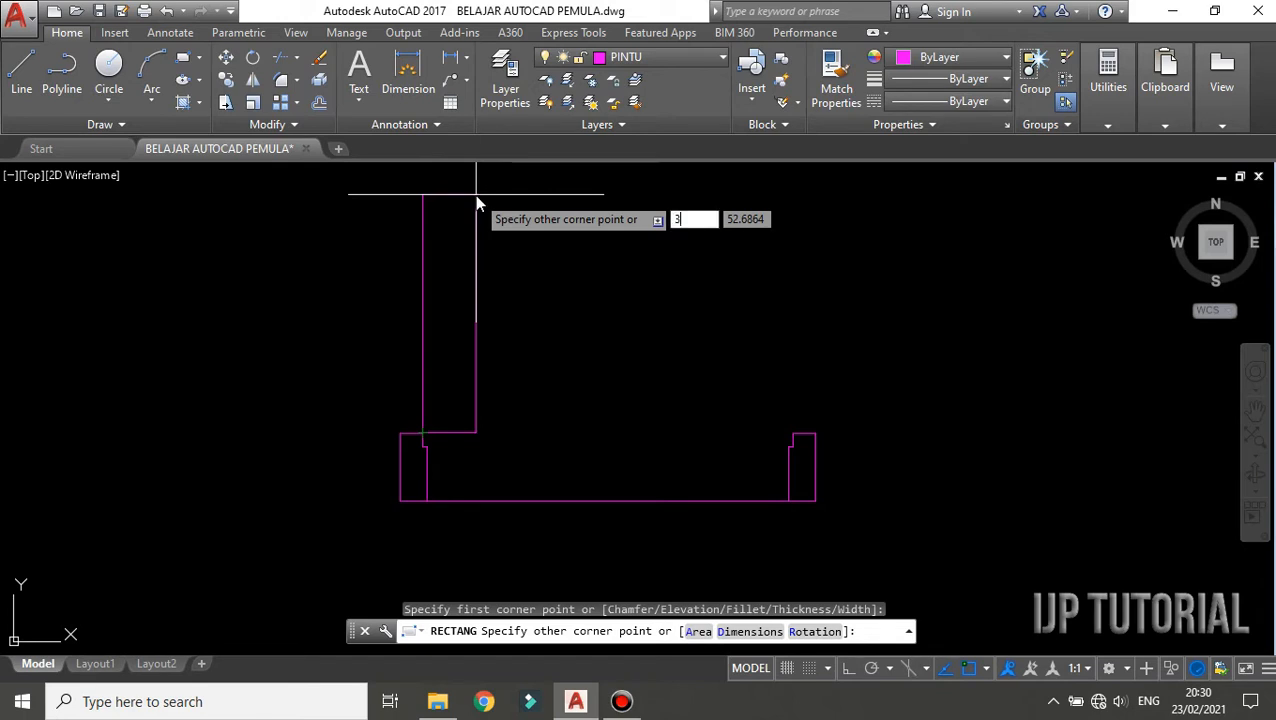
pyautogui.press('Tab')
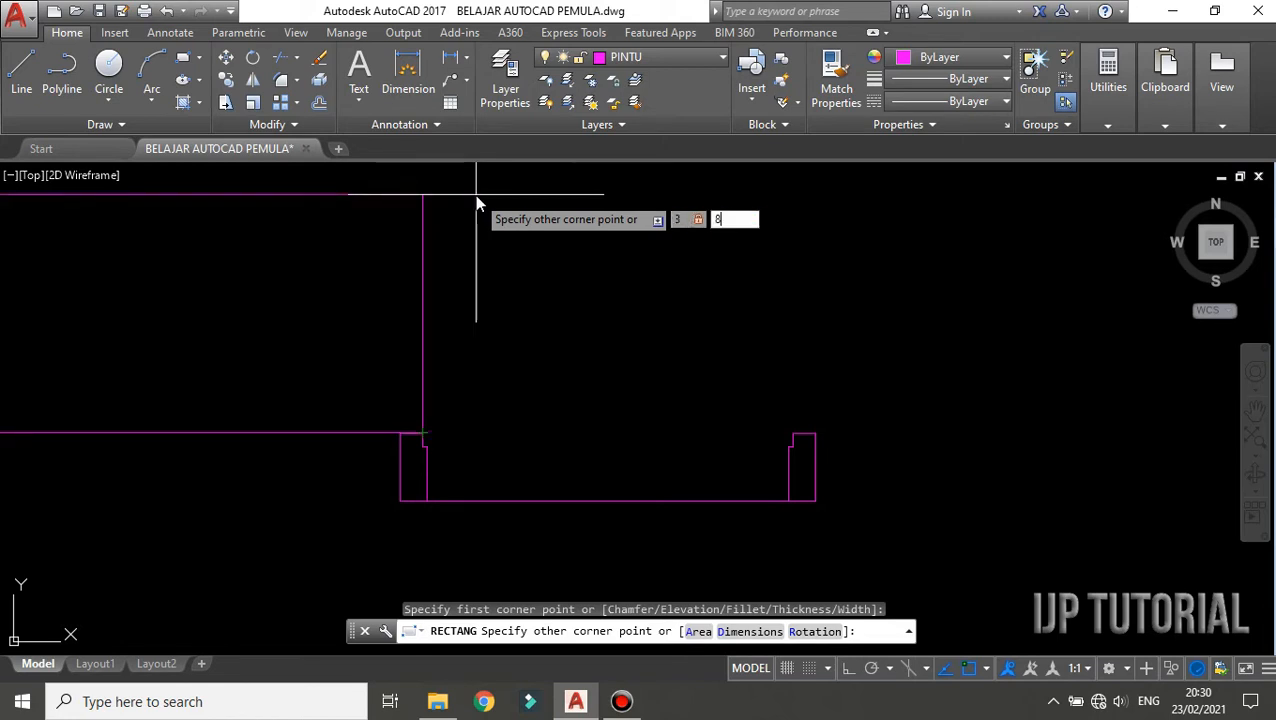
pyautogui.write('82')
pyautogui.press('Return')
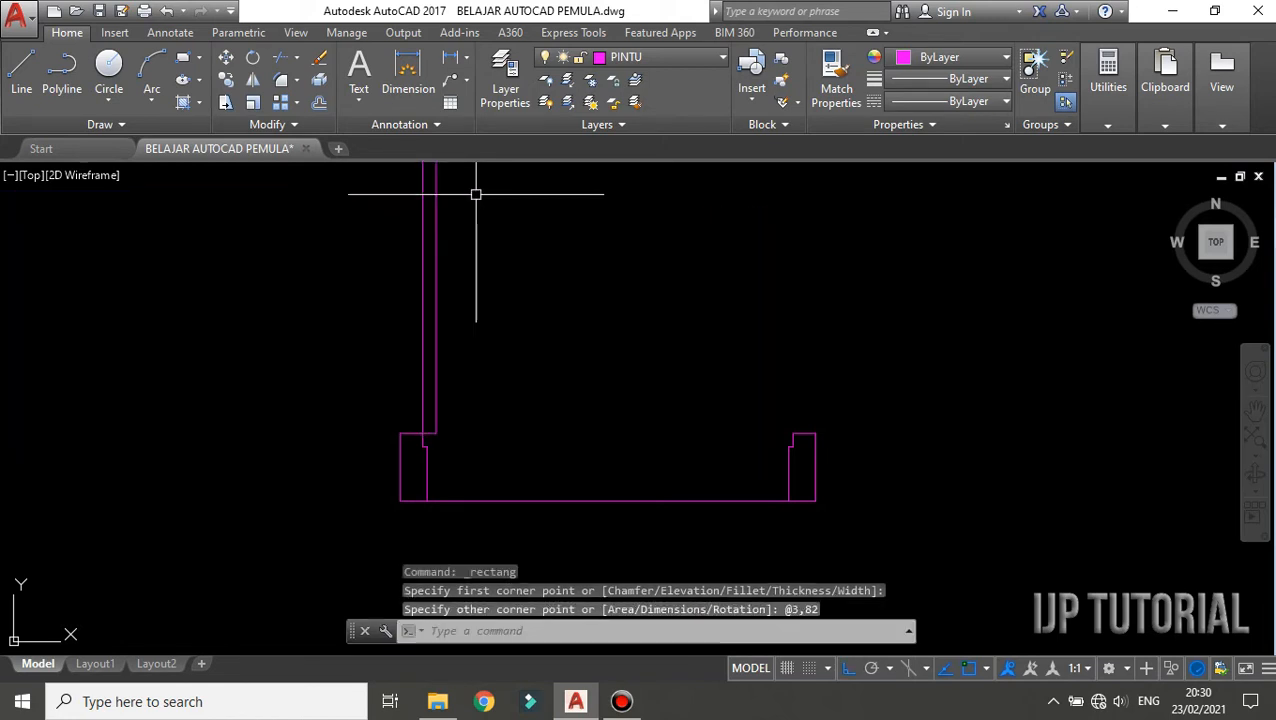
# Step: Draw a three-point arc from the leaf's upper-right corner through the right jamb's upper inner corner, ending at its notch corner
pyautogui.scroll(-4, 476, 194)
pyautogui.scroll(2, 515, 262)
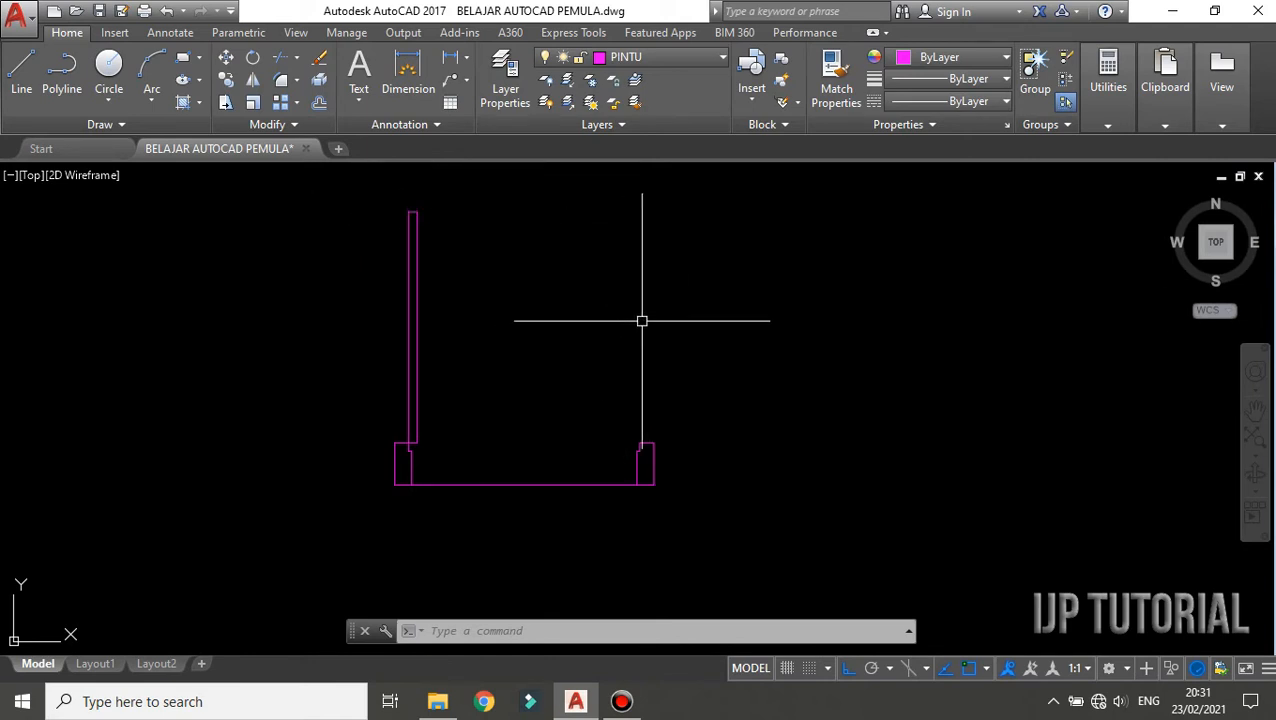
pyautogui.moveTo(658, 311); pyautogui.dragTo(660, 347, button='middle')
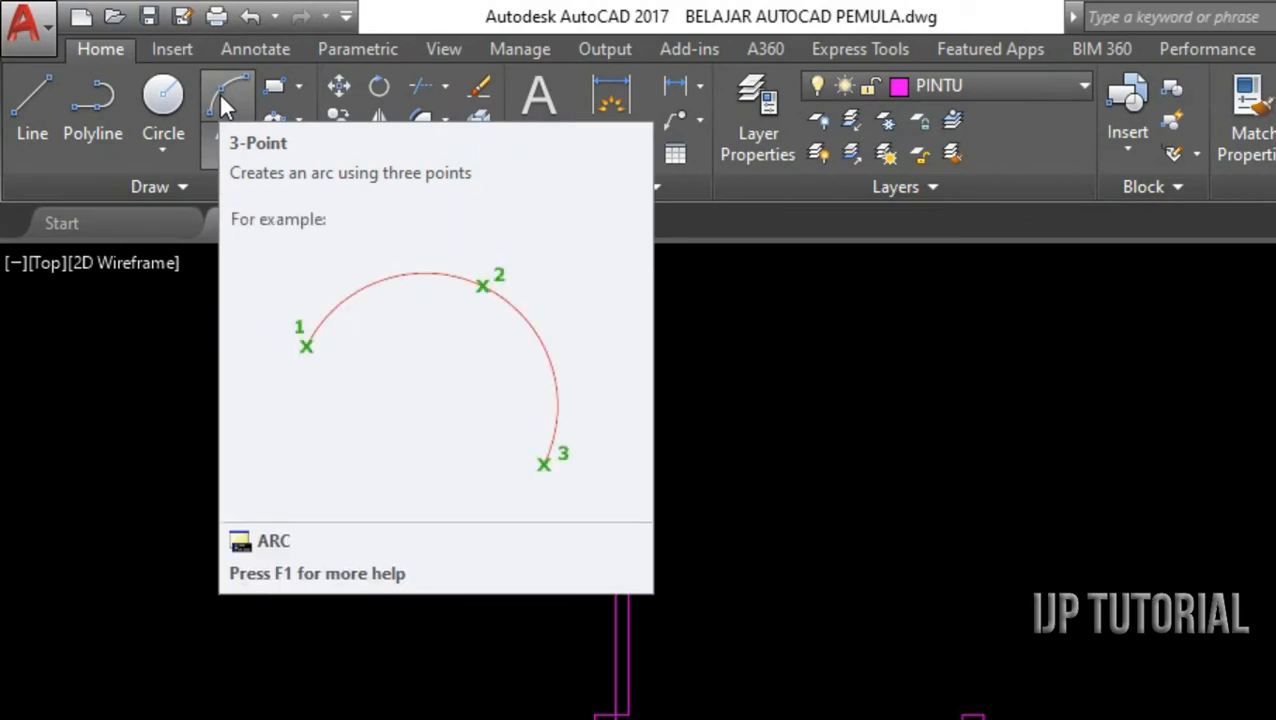
pyautogui.click(220, 96)
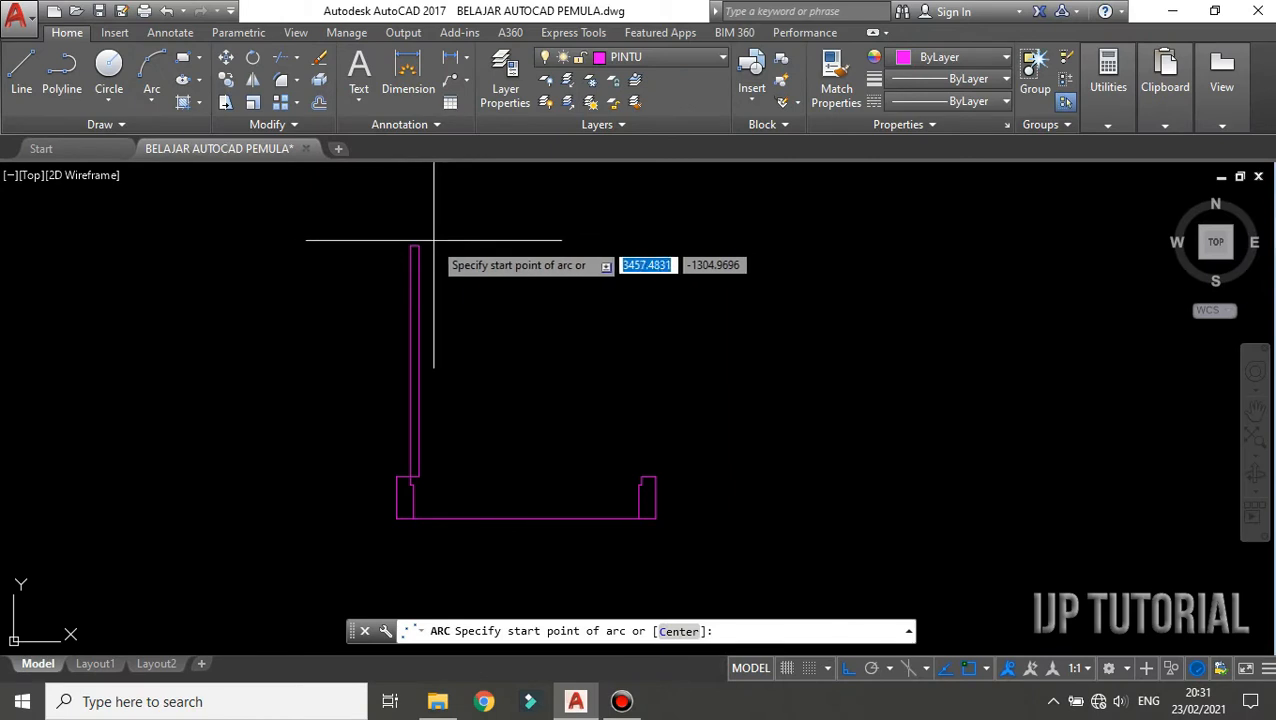
pyautogui.click(416, 246)
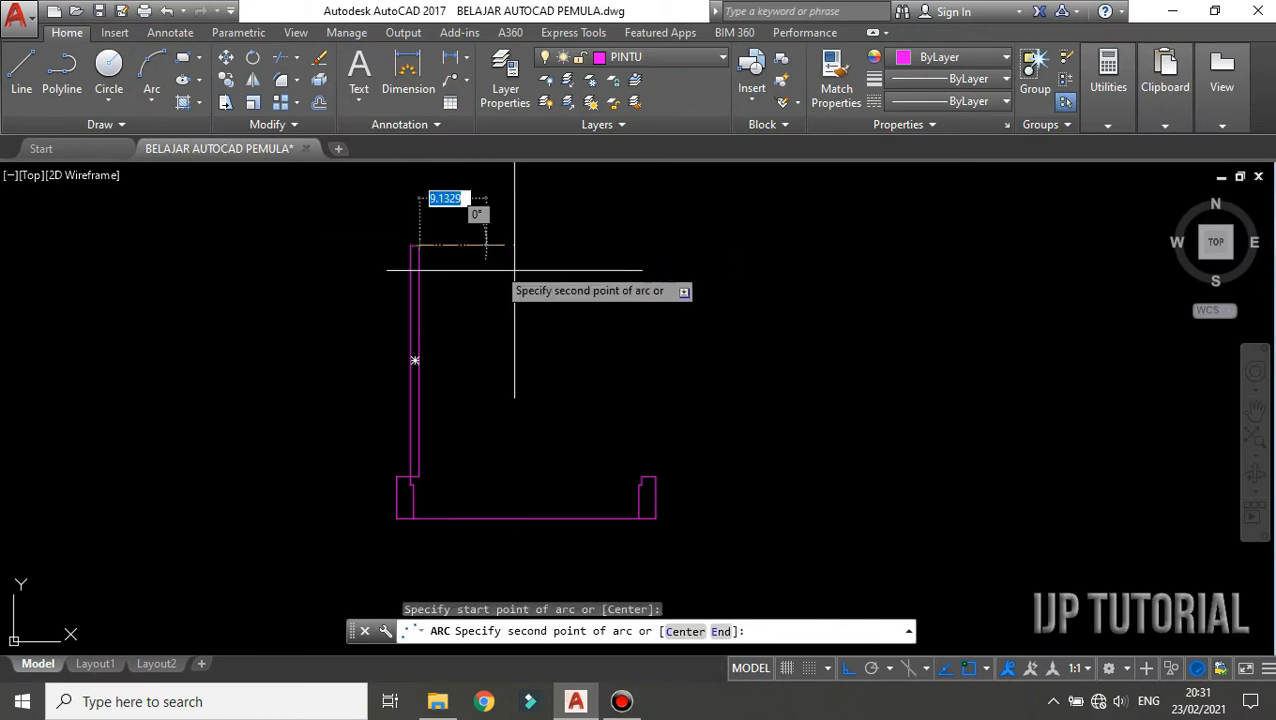
pyautogui.click(643, 476)
pyautogui.scroll(4, 644, 484)
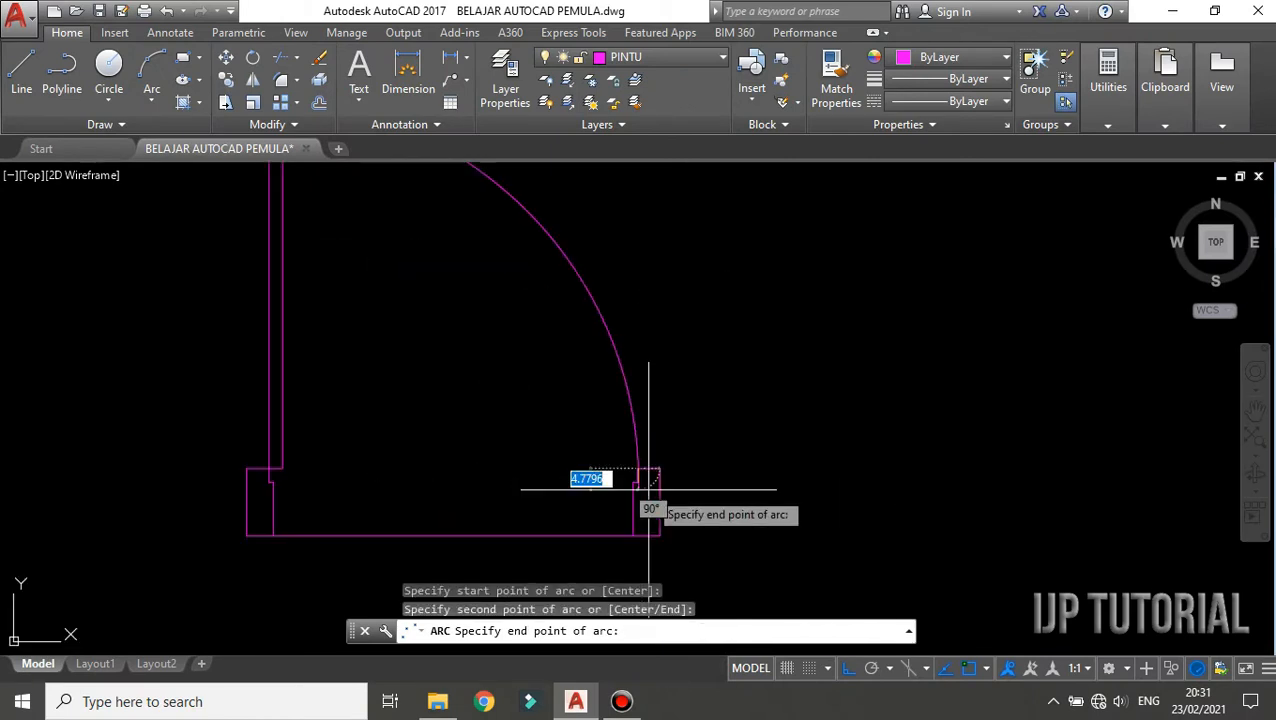
pyautogui.click(631, 477)
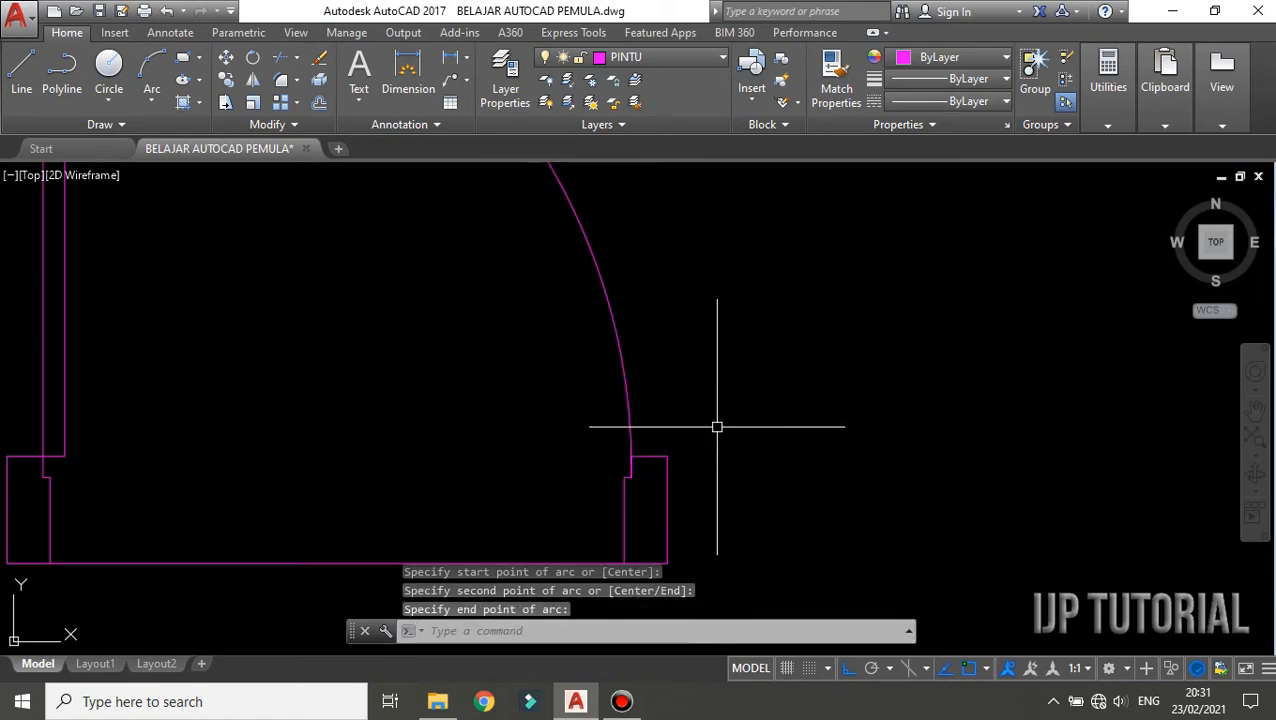
# Step: Examine where the swing arc meets the right jamb and check the overall door drawing
pyautogui.scroll(-2, 715, 427)
pyautogui.scroll(2, 738, 436)
pyautogui.scroll(4, 698, 449)
pyautogui.scroll(-6, 641, 435)
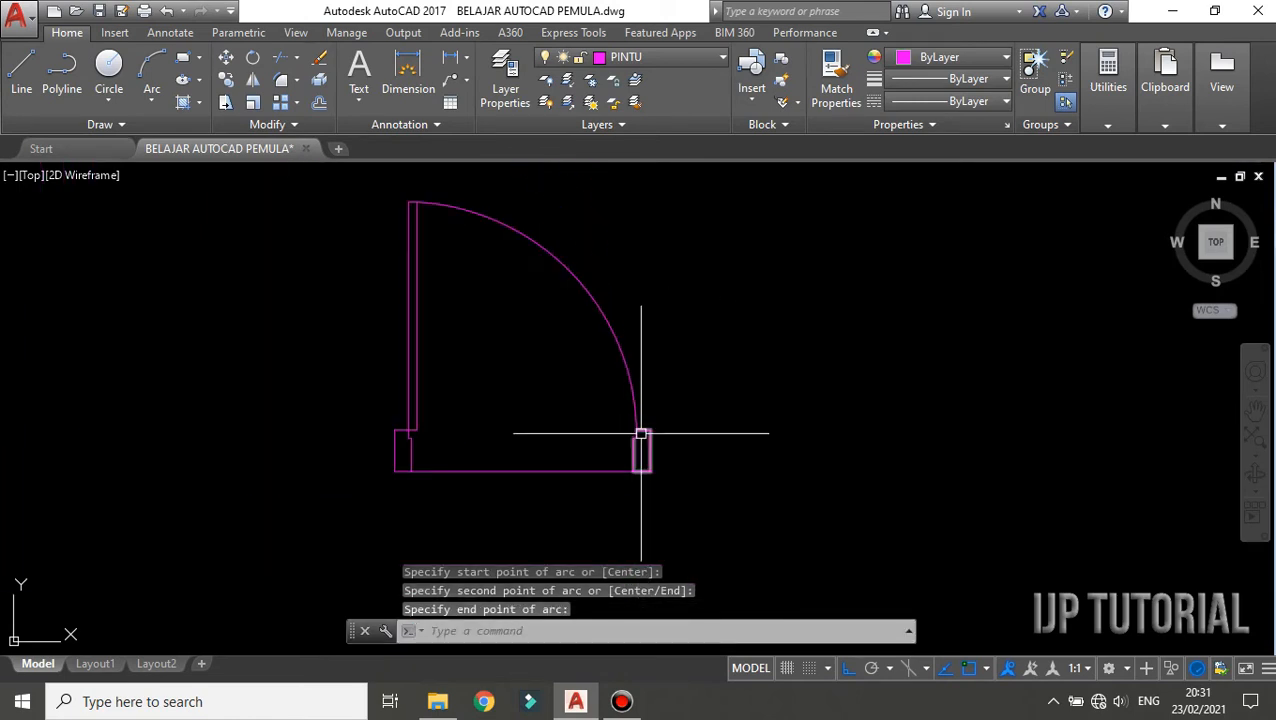
pyautogui.moveTo(694, 385); pyautogui.dragTo(646, 393, button='middle')
pyautogui.scroll(-2, 635, 359)
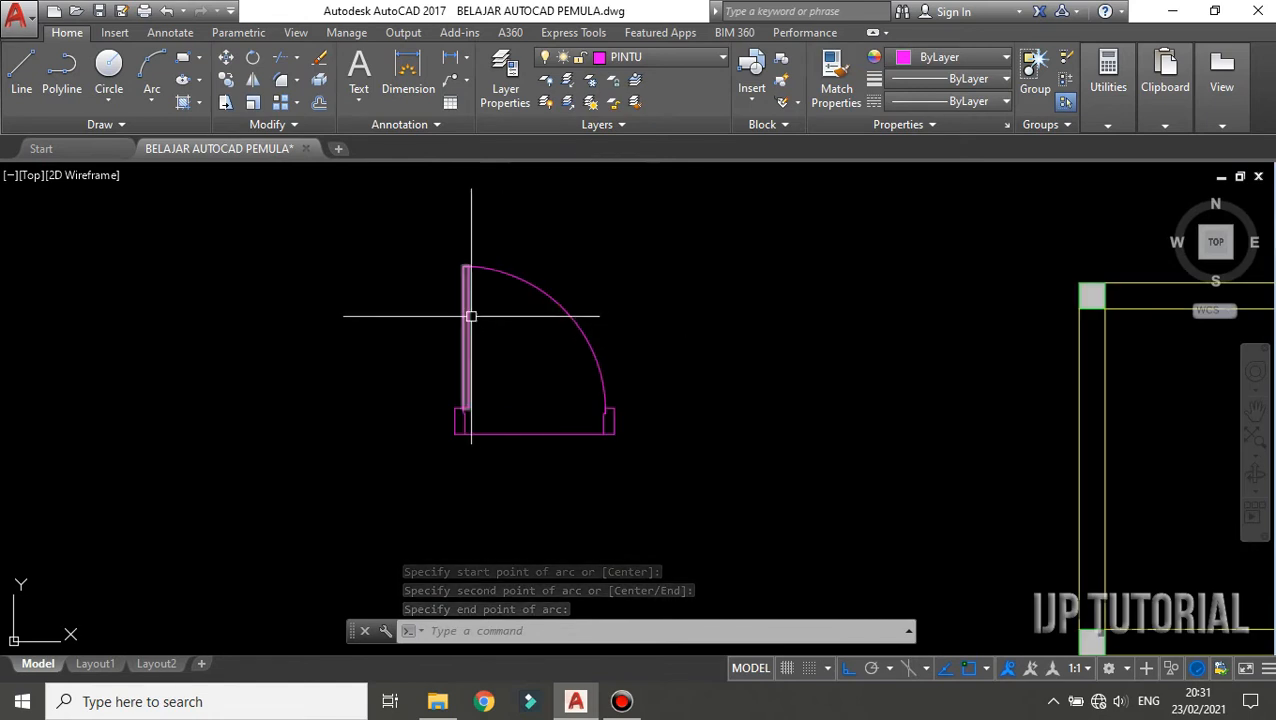
pyautogui.scroll(2, 470, 313)
pyautogui.moveTo(607, 316); pyautogui.dragTo(576, 327, button='middle')
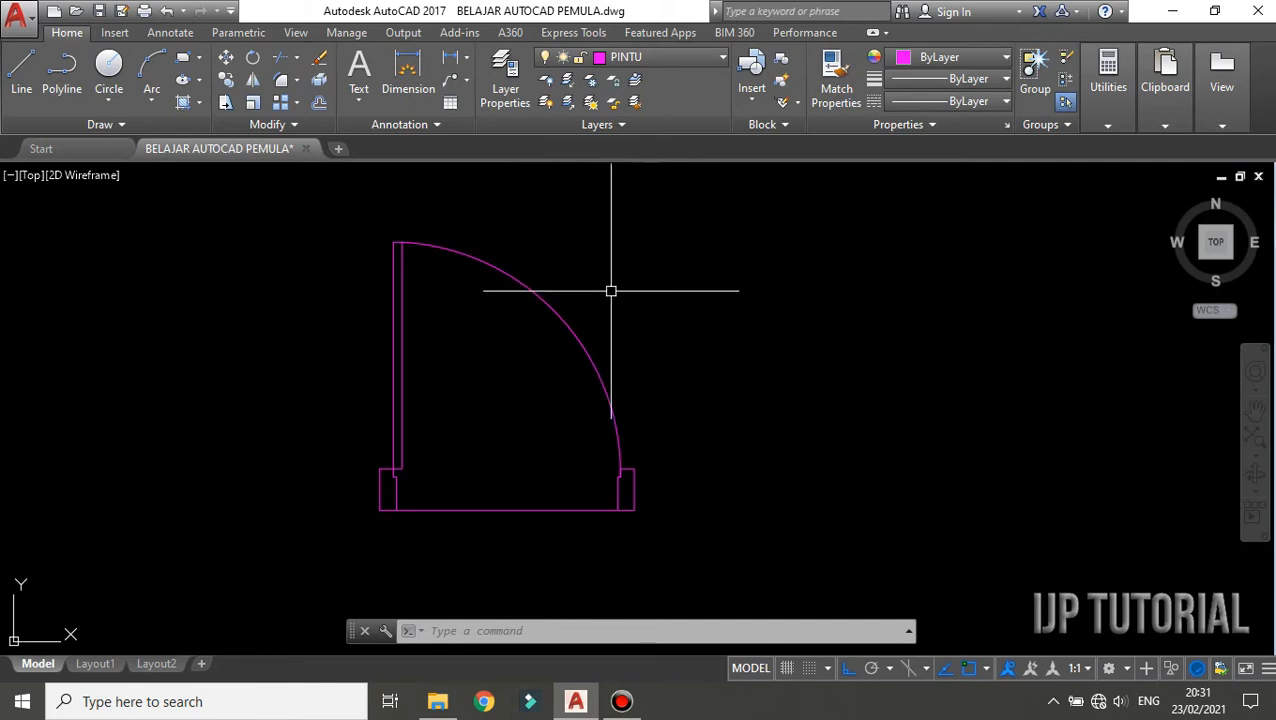
# Step: Create a block named PINTU from all the door objects, with its base point at the left jamb's lower outer corner
pyautogui.scroll(-2, 611, 290)
pyautogui.moveTo(646, 273); pyautogui.dragTo(609, 303, button='middle')
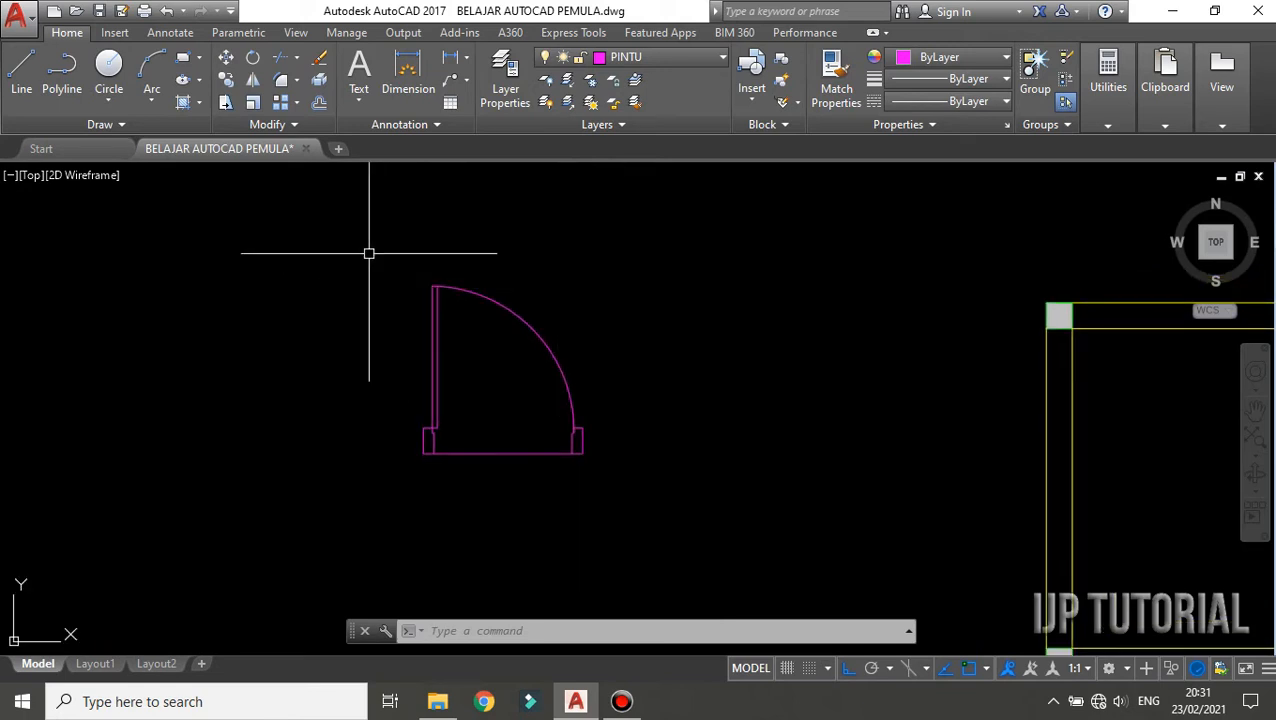
pyautogui.click(351, 251)
pyautogui.click(700, 510)
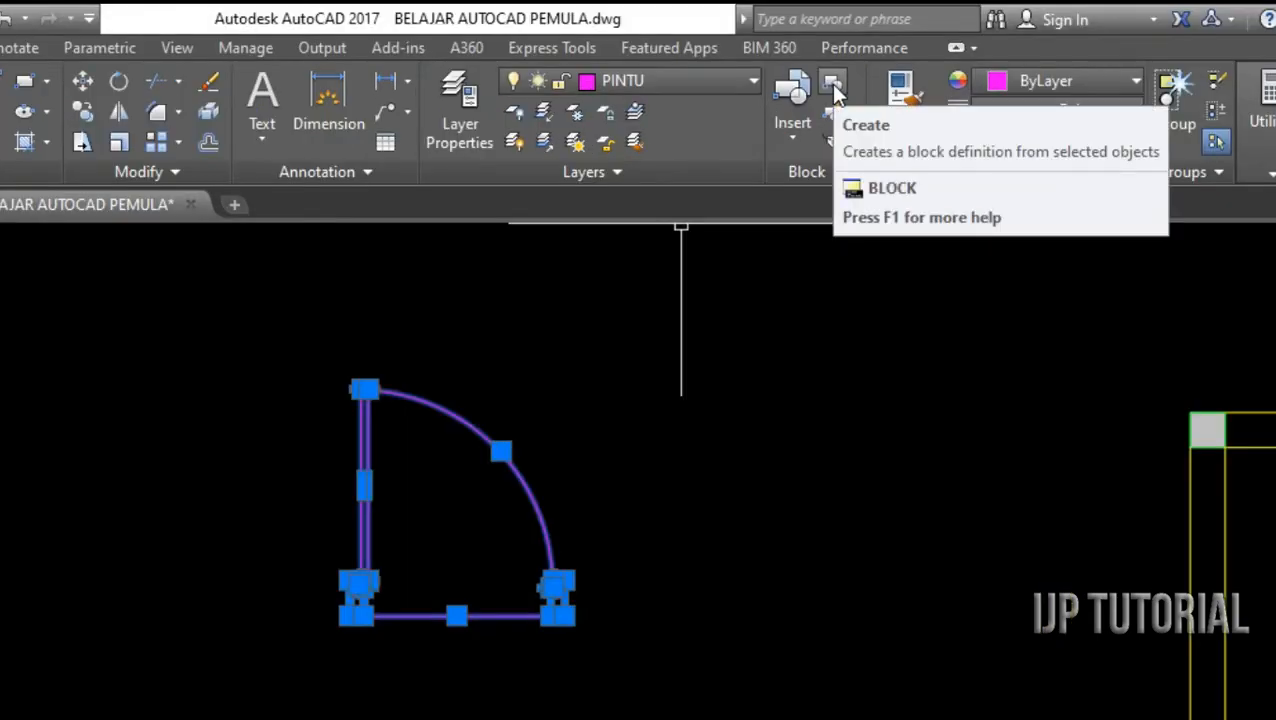
pyautogui.click(834, 89)
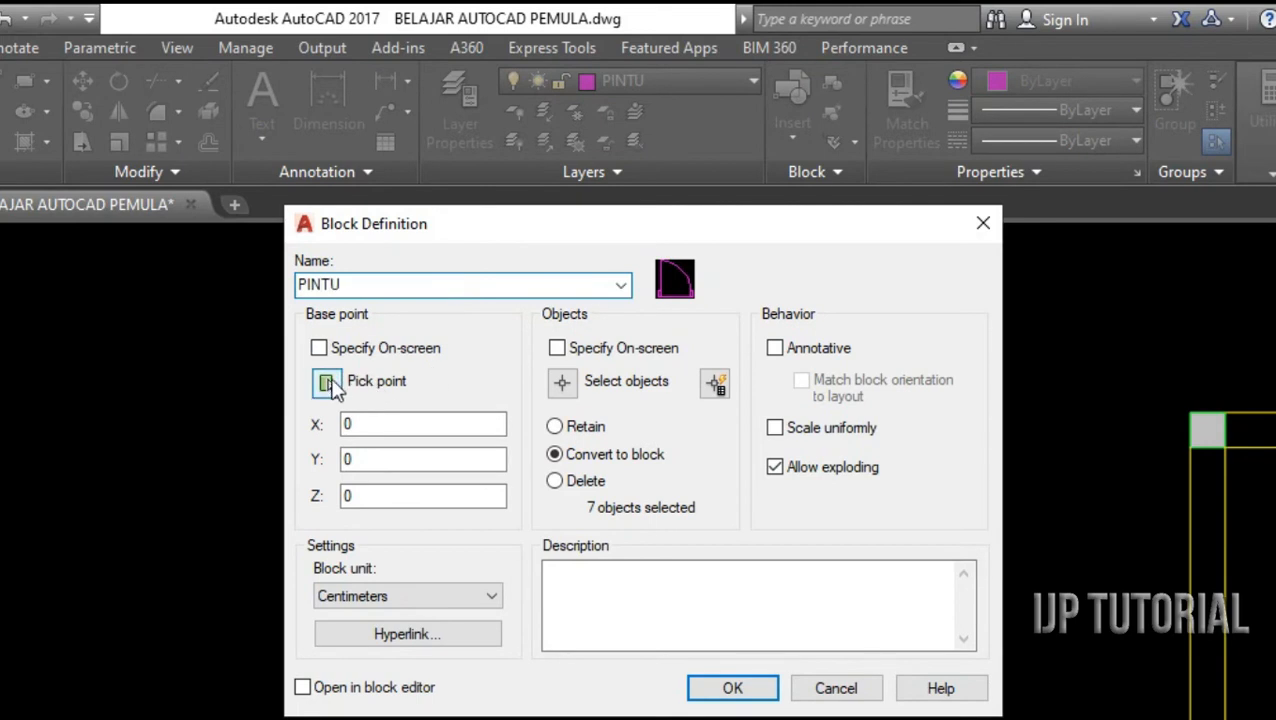
pyautogui.click(330, 384)
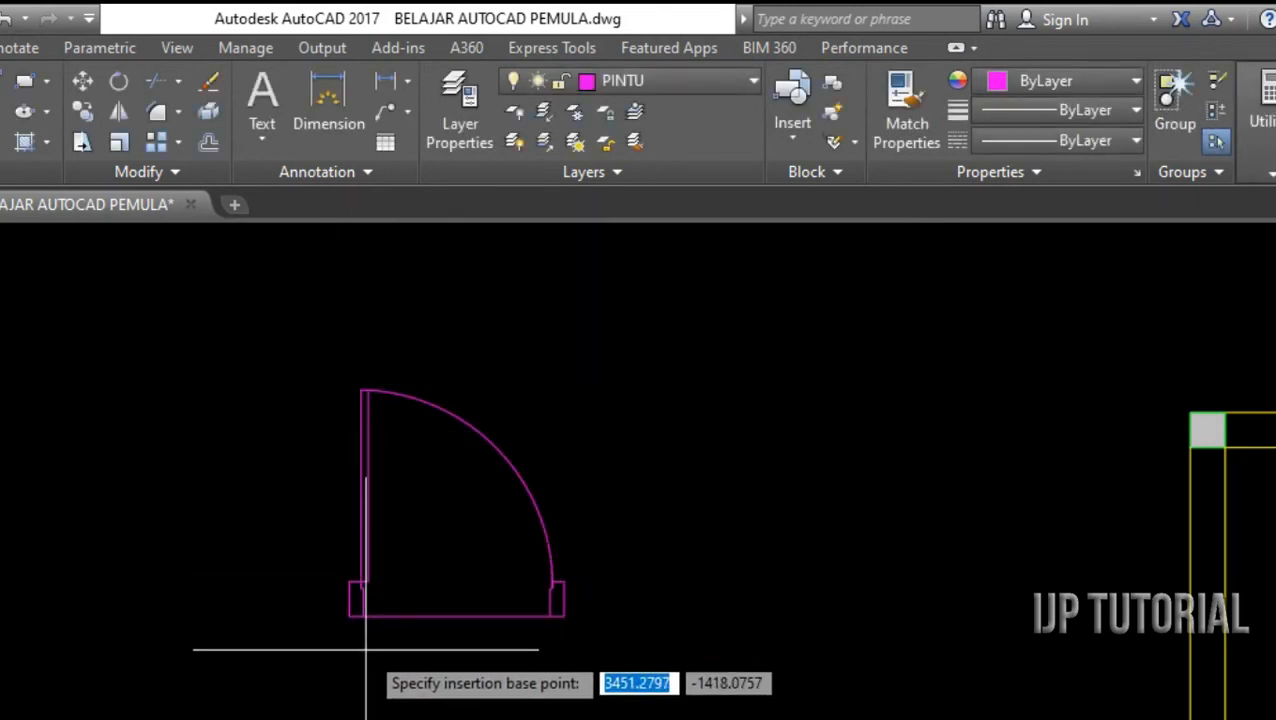
pyautogui.scroll(2, 366, 649)
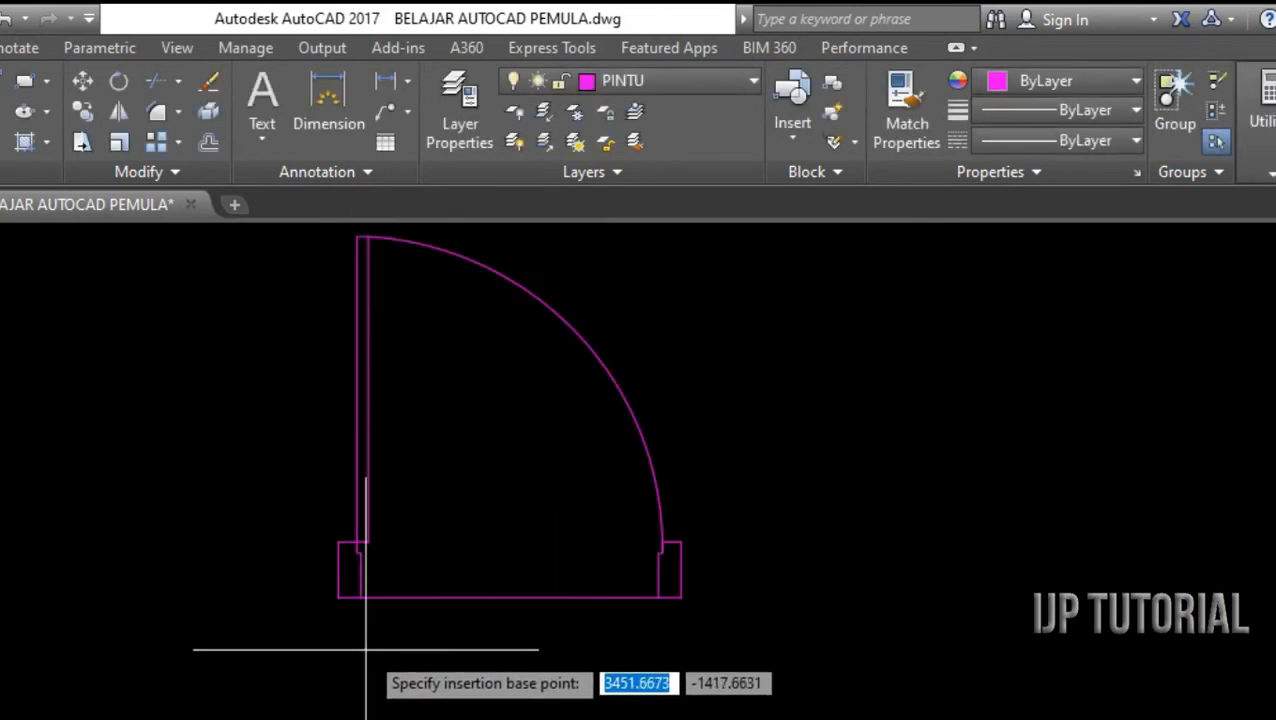
pyautogui.click(338, 597)
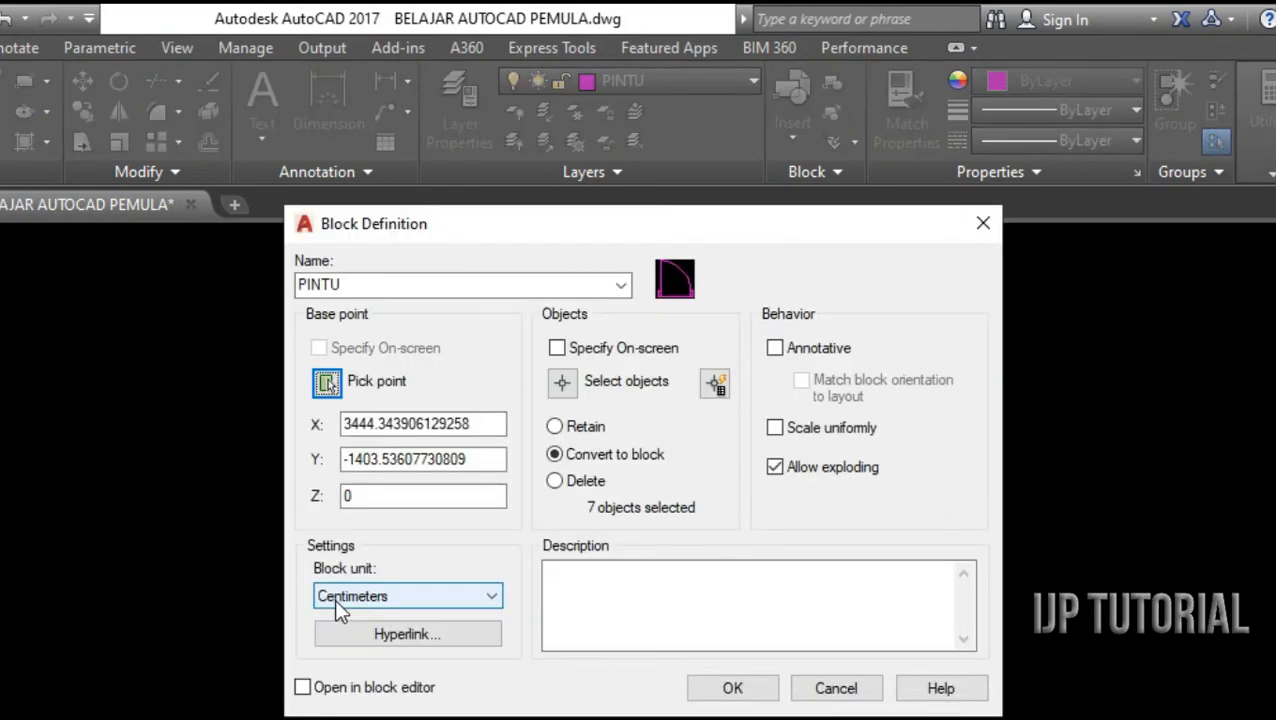
pyautogui.click(733, 689)
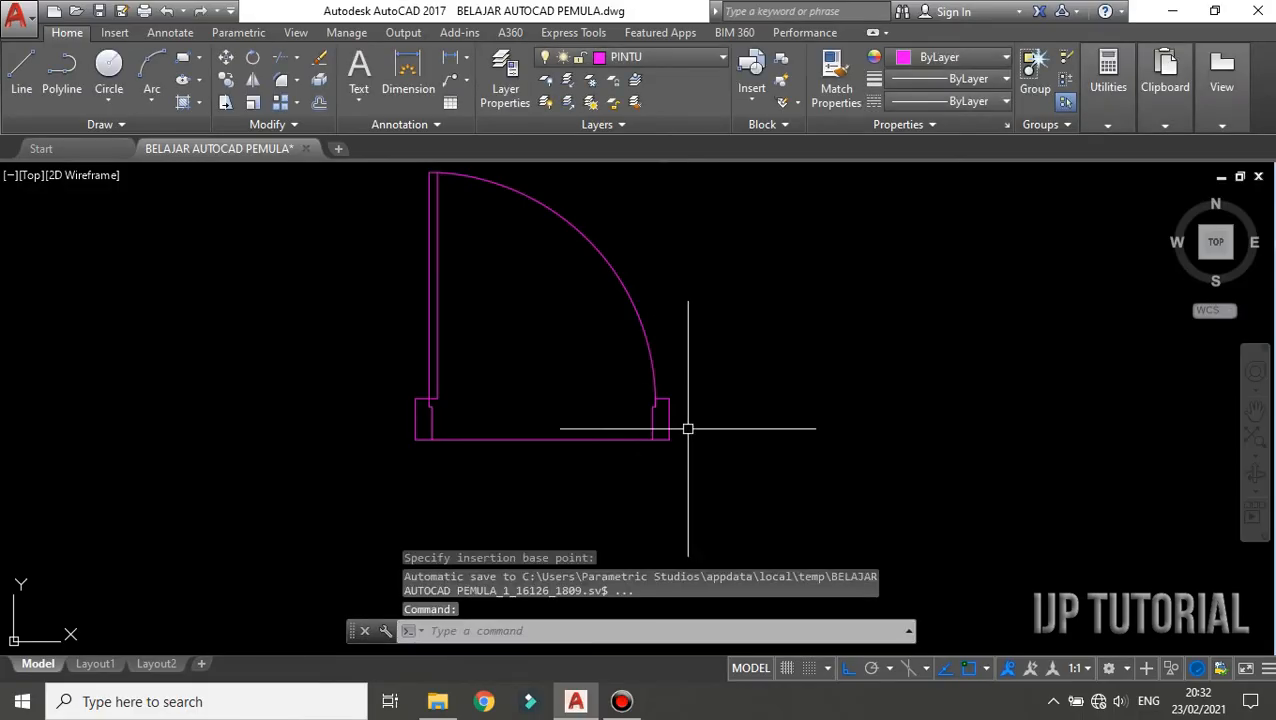
# Step: Check that the door selects as one block and view it beside the floor plan
pyautogui.scroll(-2, 686, 430)
pyautogui.click(658, 368)
pyautogui.scroll(-2, 493, 335)
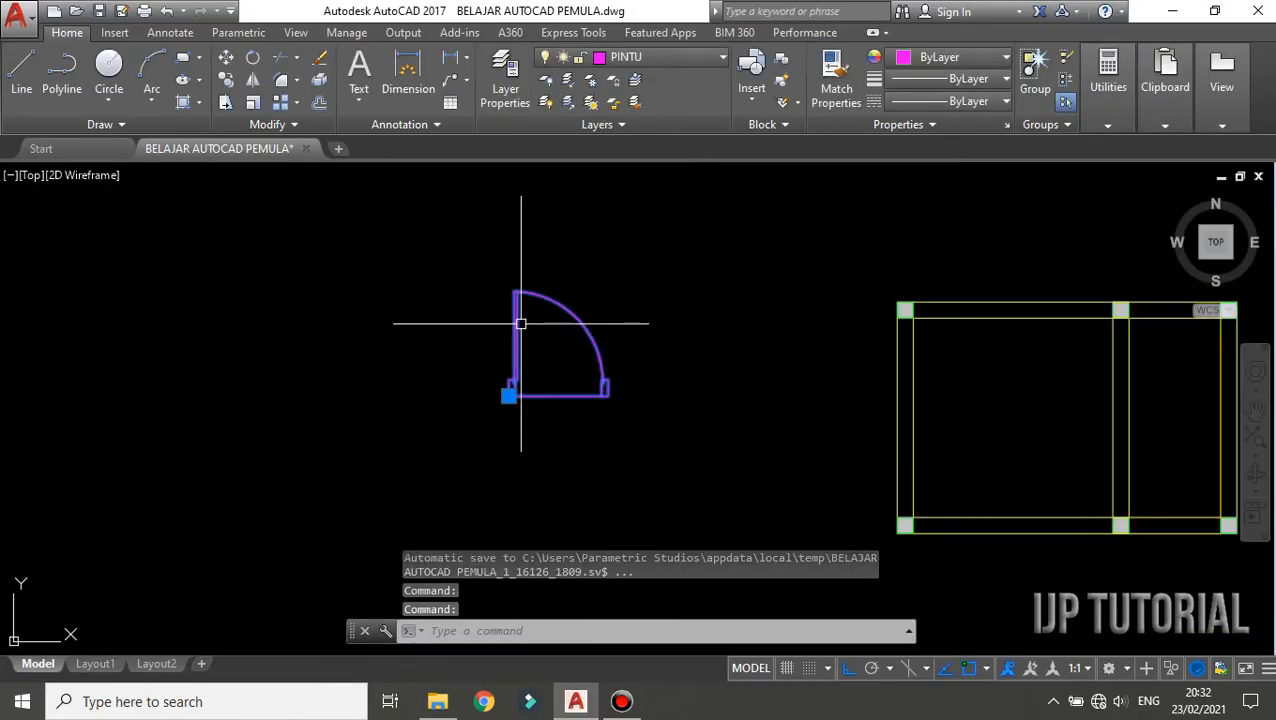
pyautogui.press('Escape')
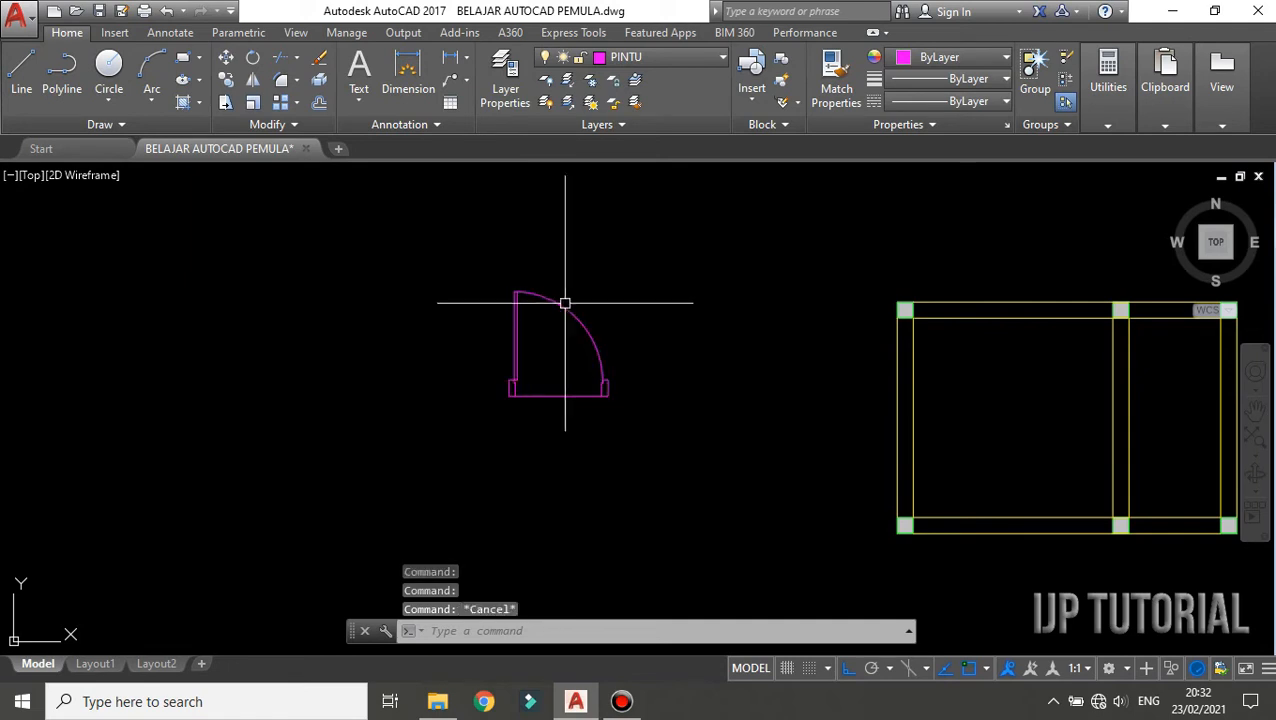
pyautogui.scroll(-2, 564, 299)
pyautogui.scroll(2, 617, 304)
pyautogui.moveTo(634, 305); pyautogui.dragTo(548, 288, button='middle')
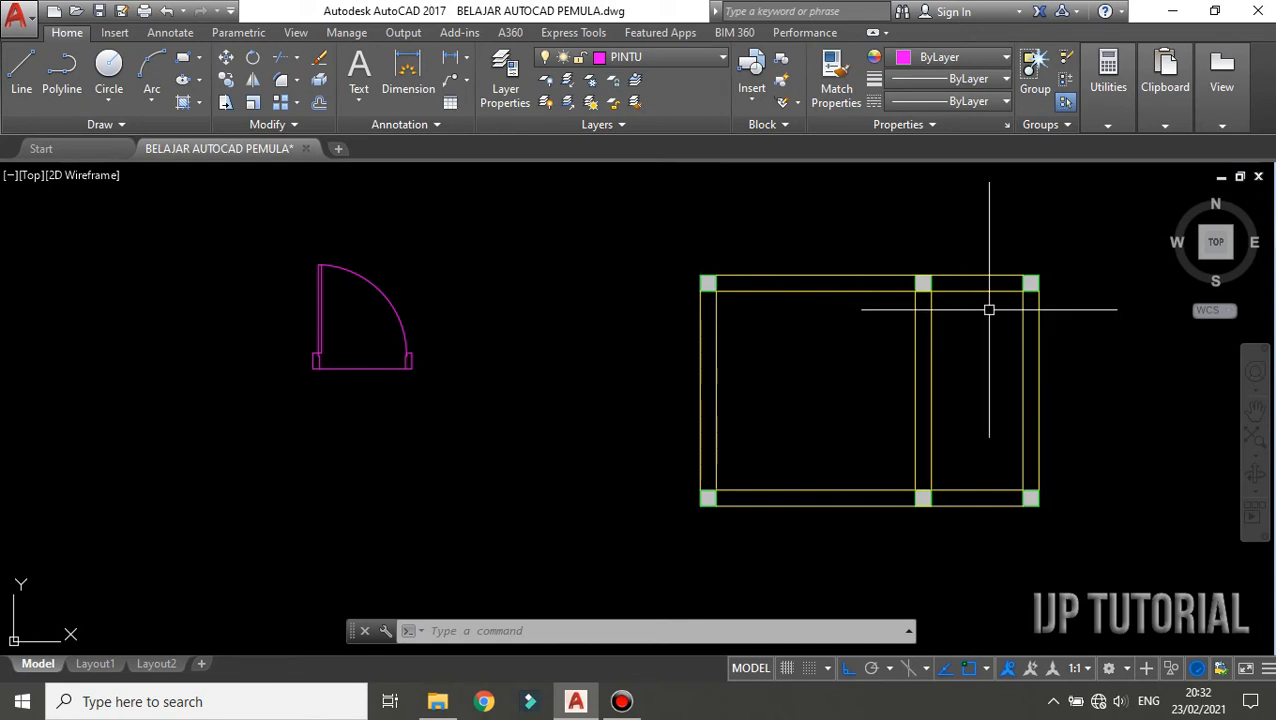
pyautogui.moveTo(454, 342); pyautogui.dragTo(528, 366, button='middle')
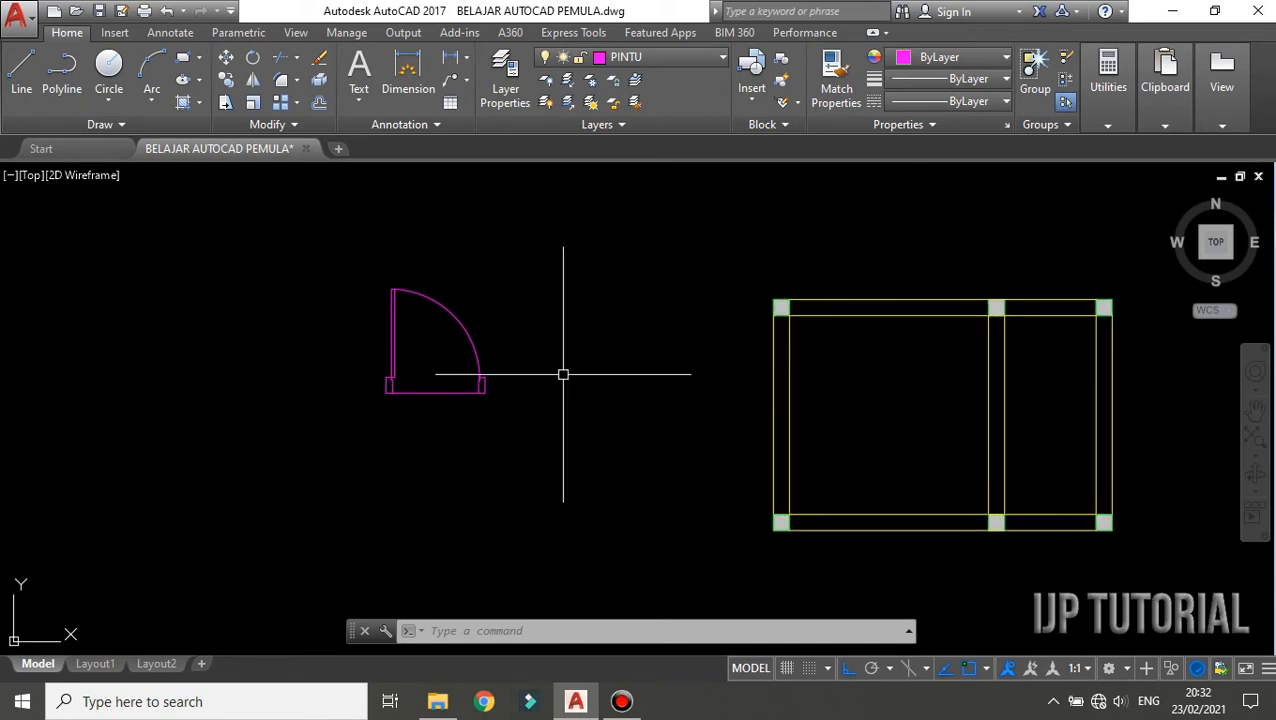
# Step: Draw a 6 by 15 rectangle in the empty space between the door block and the floor plan
pyautogui.scroll(2, 489, 338)
pyautogui.scroll(2, 598, 316)
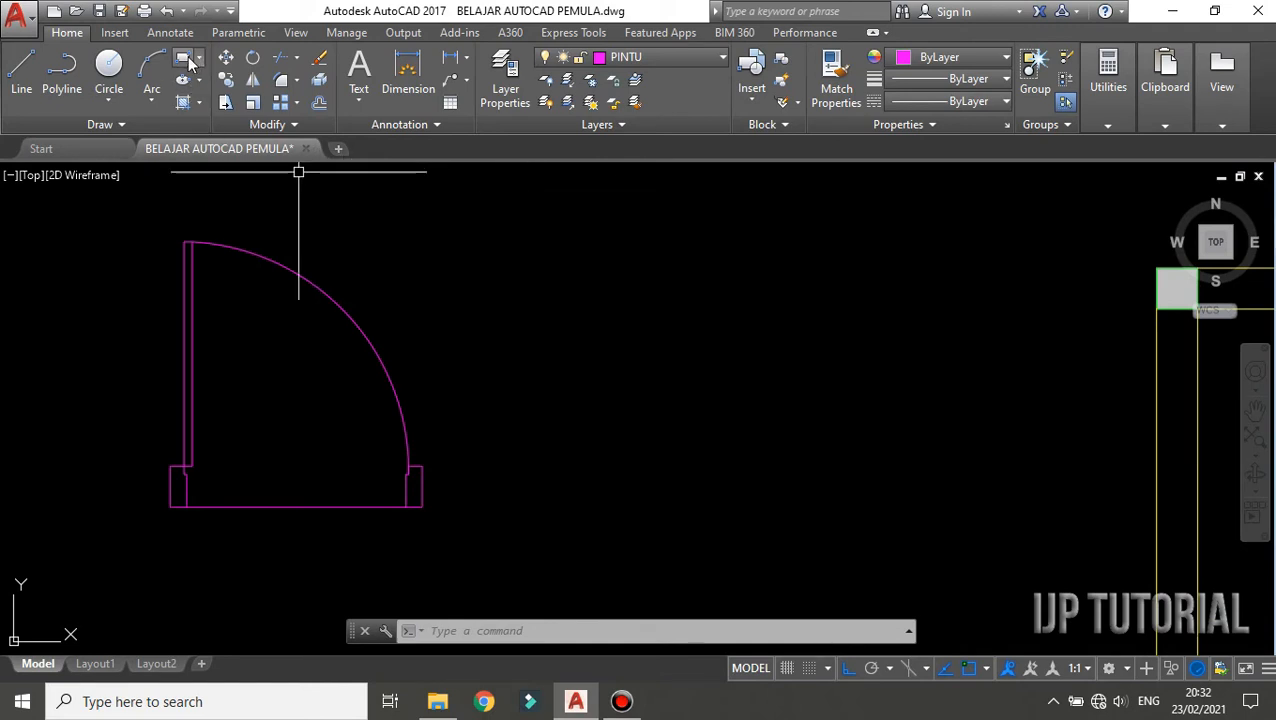
pyautogui.click(578, 455)
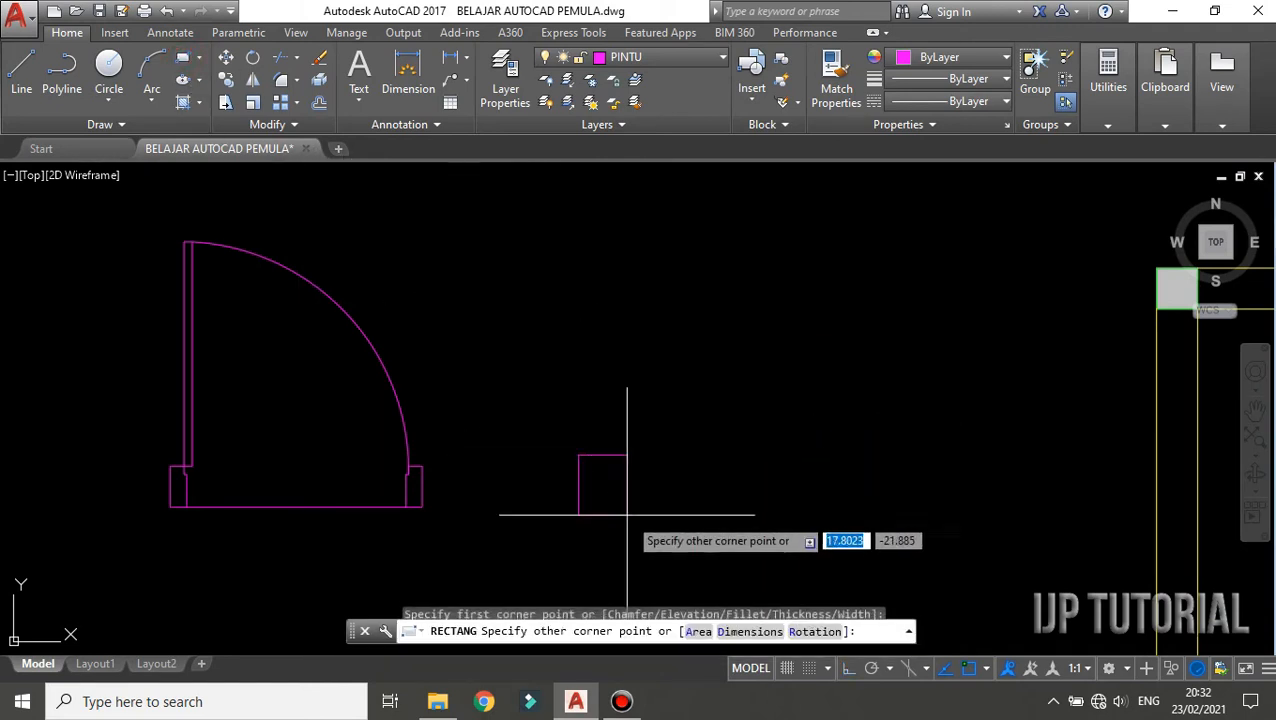
pyautogui.write('6')
pyautogui.press('Tab')
pyautogui.write('1')
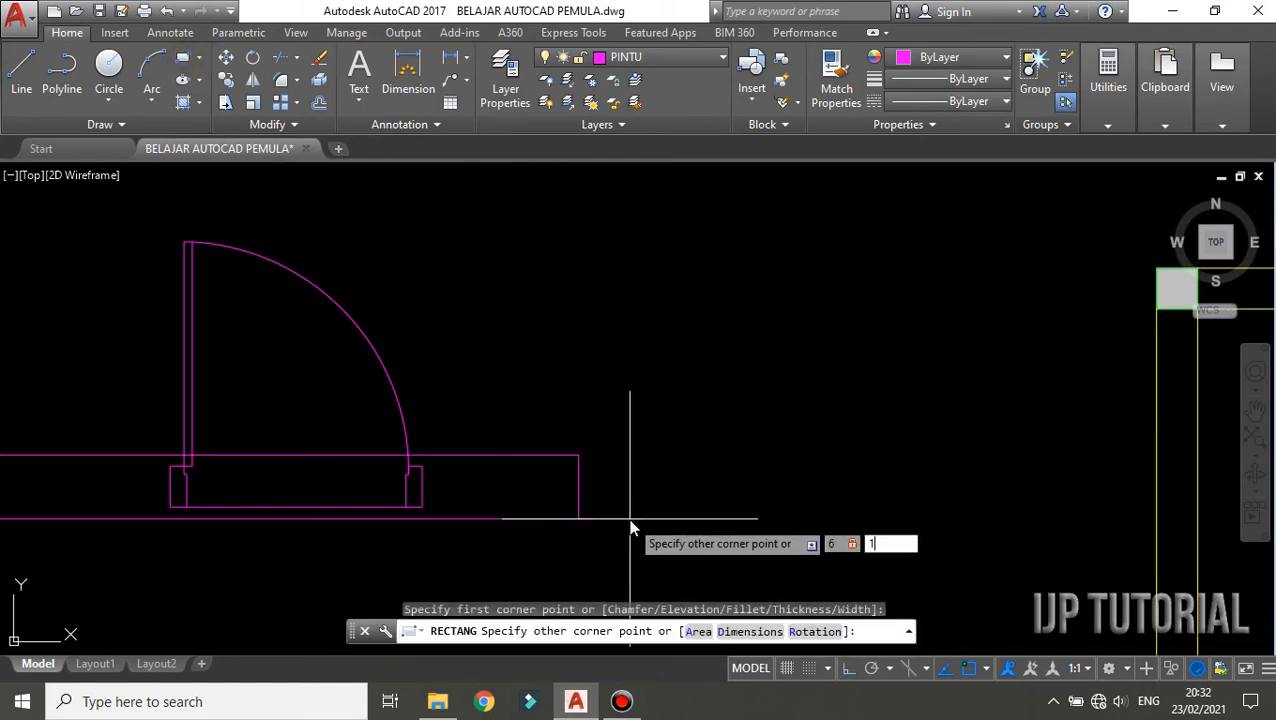
pyautogui.press('Return')
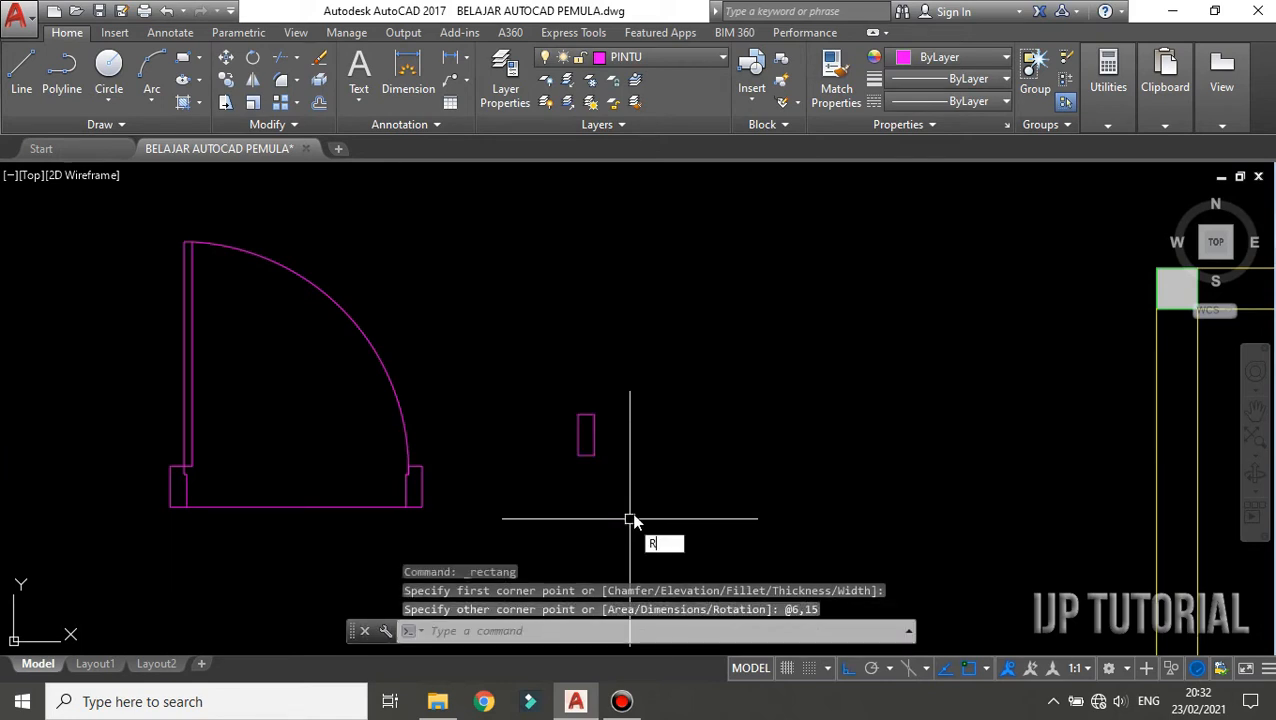
# Step: Draw a 1 by 3 rectangle above and to the right of the 6 by 15 rectangle
pyautogui.write('REC')
pyautogui.press('Return')
pyautogui.click(640, 342)
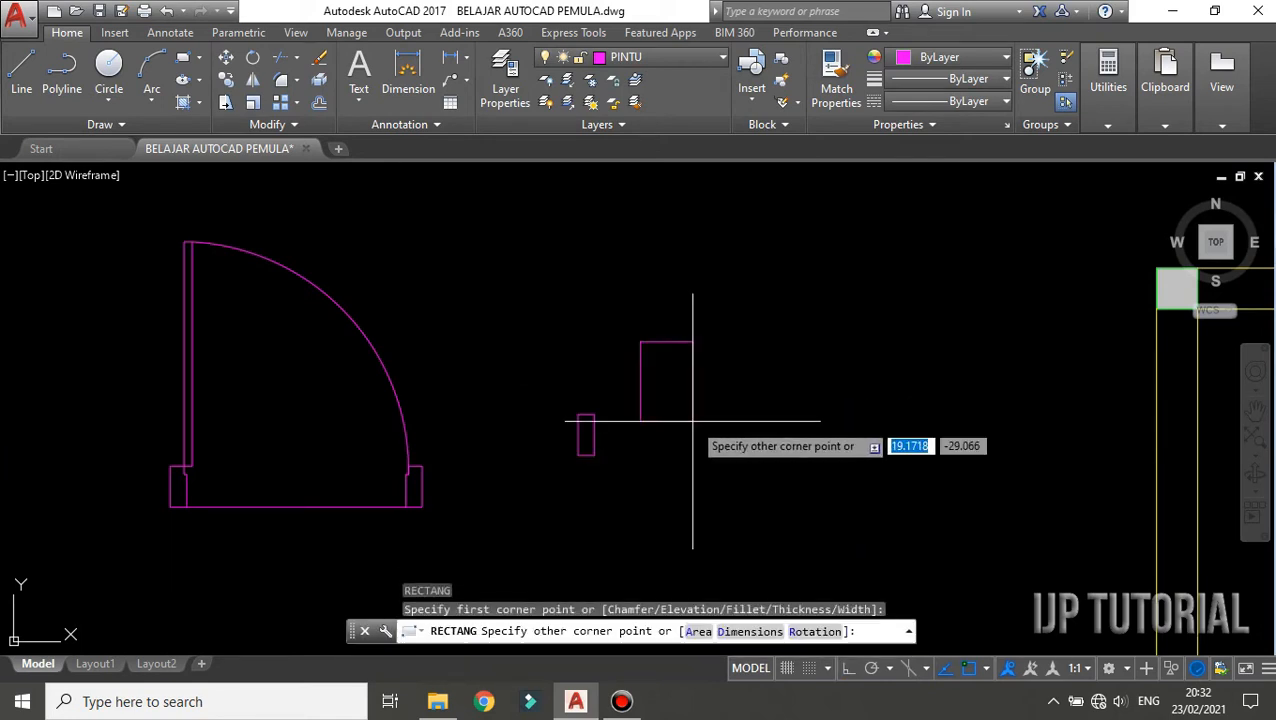
pyautogui.write('1')
pyautogui.press('Tab')
pyautogui.write('3')
pyautogui.press('Return')
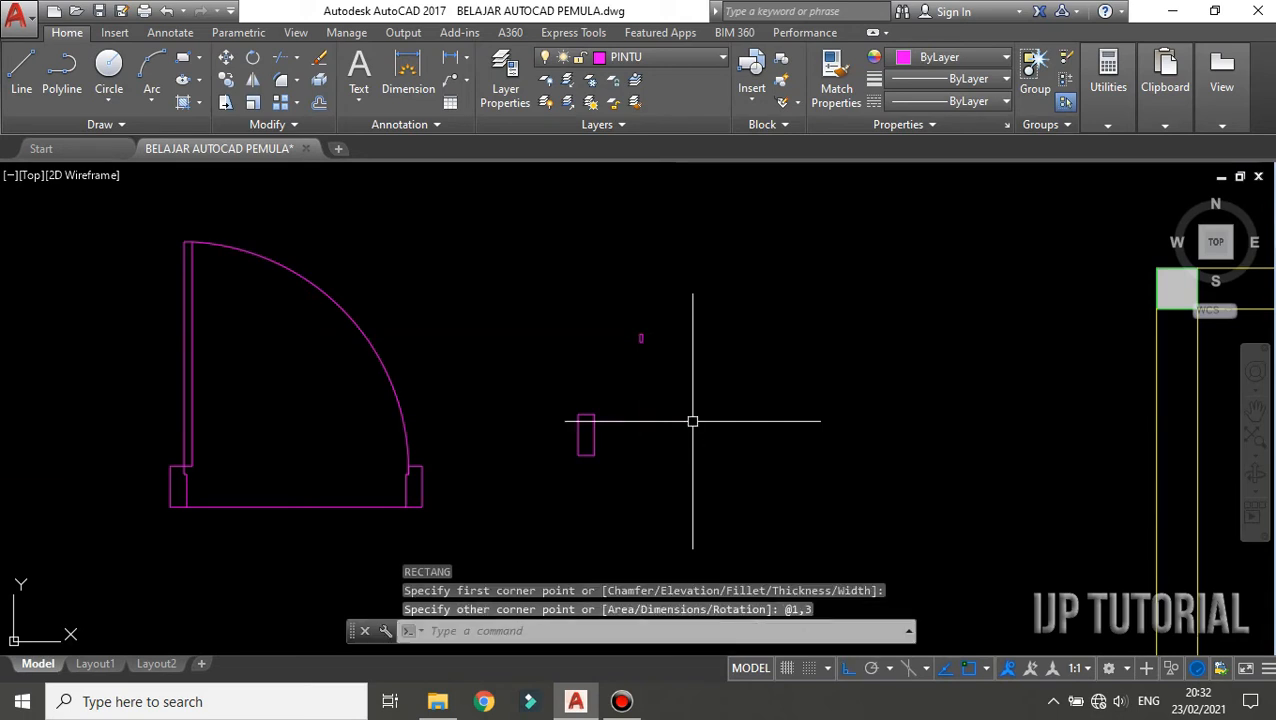
# Step: Move the 1 by 3 rectangle by its upper-right corner onto the upper-right corner of the 6 by 15 rectangle
pyautogui.scroll(2, 658, 382)
pyautogui.click(712, 348)
pyautogui.click(602, 266)
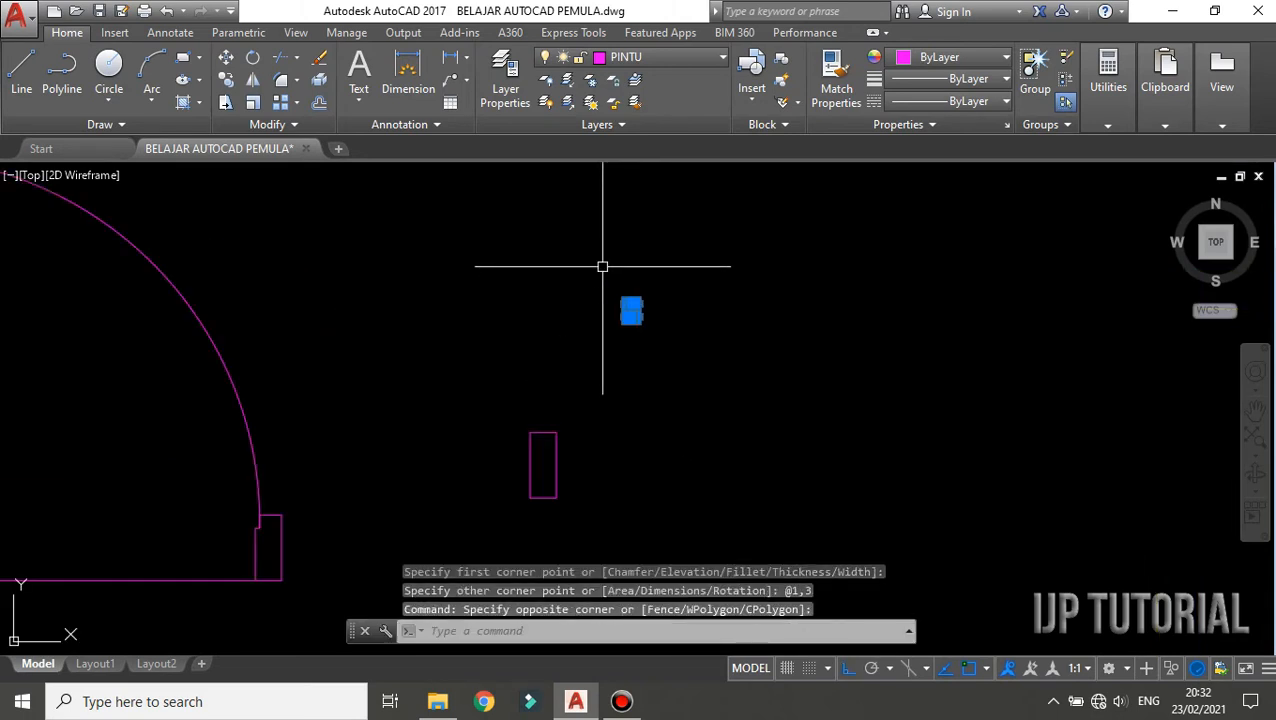
pyautogui.write('m')
pyautogui.press('Return')
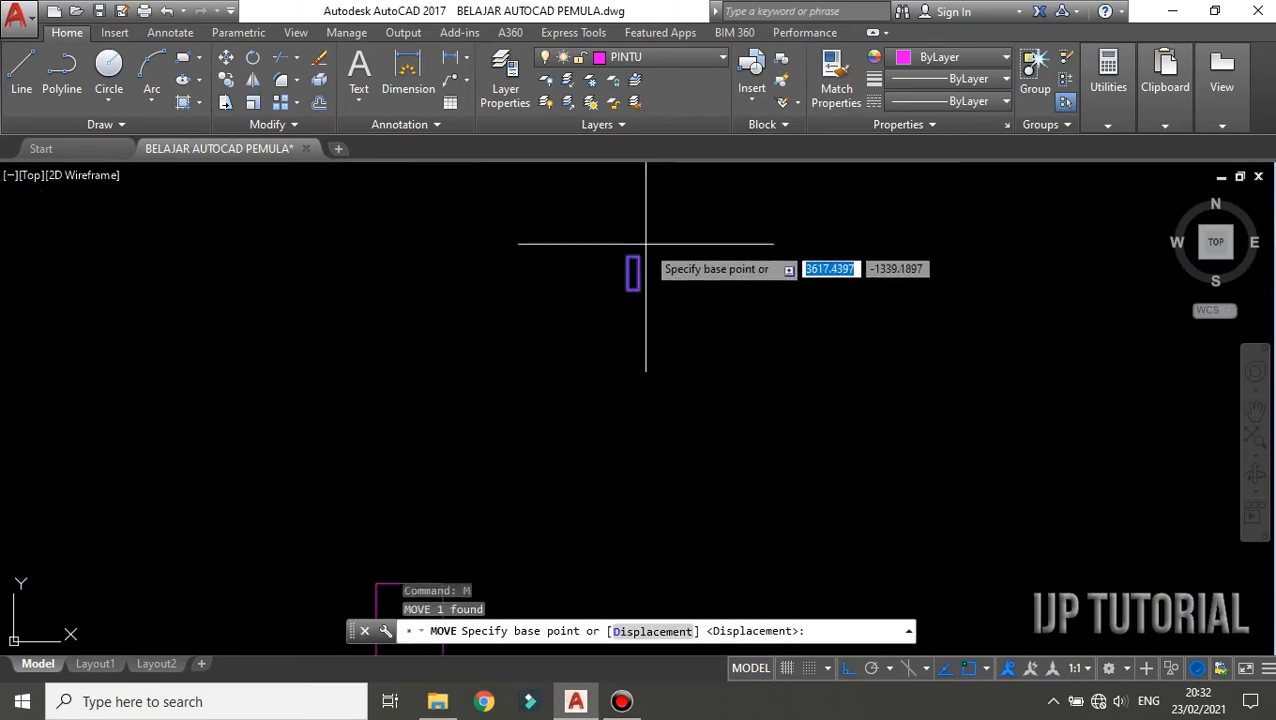
pyautogui.click(639, 256)
pyautogui.scroll(-4, 645, 256)
pyautogui.scroll(4, 581, 367)
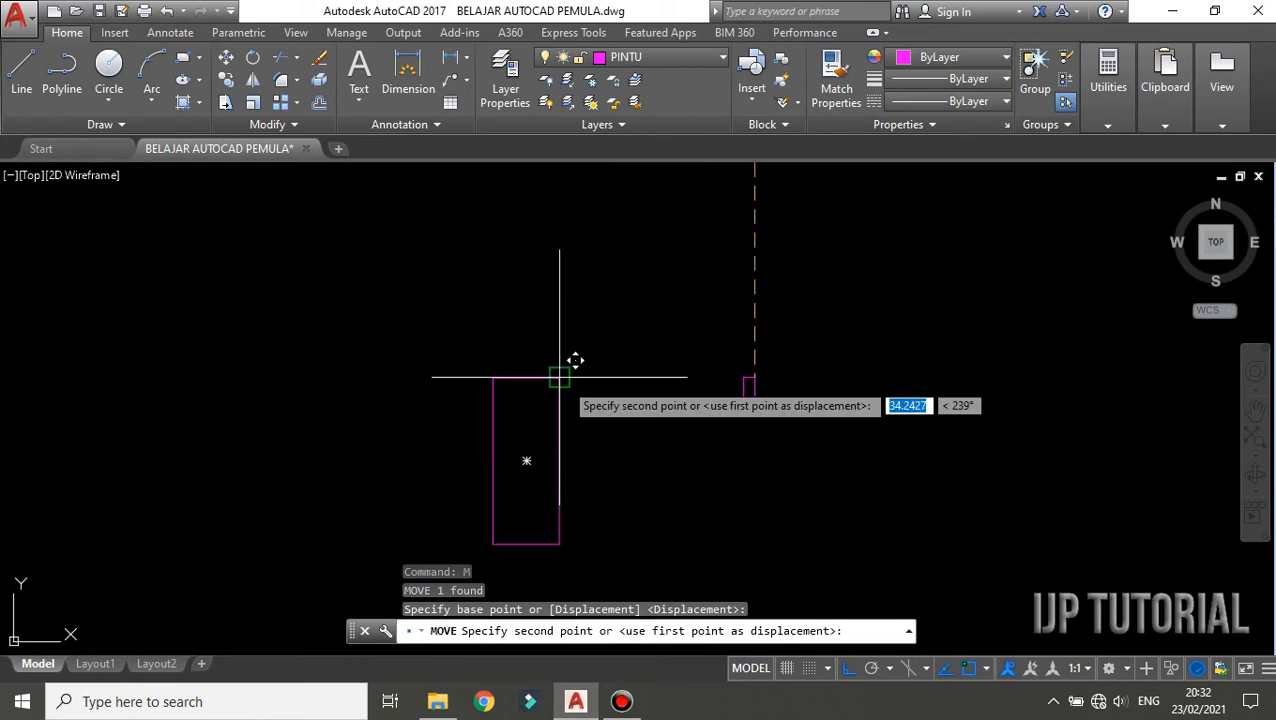
pyautogui.click(559, 378)
pyautogui.press('Escape')
# Step: Trim away the outer edges at the overlapping upper-right corner to leave a notched jamb profile
pyautogui.write('TR')
pyautogui.press('Return')
pyautogui.press('Return')
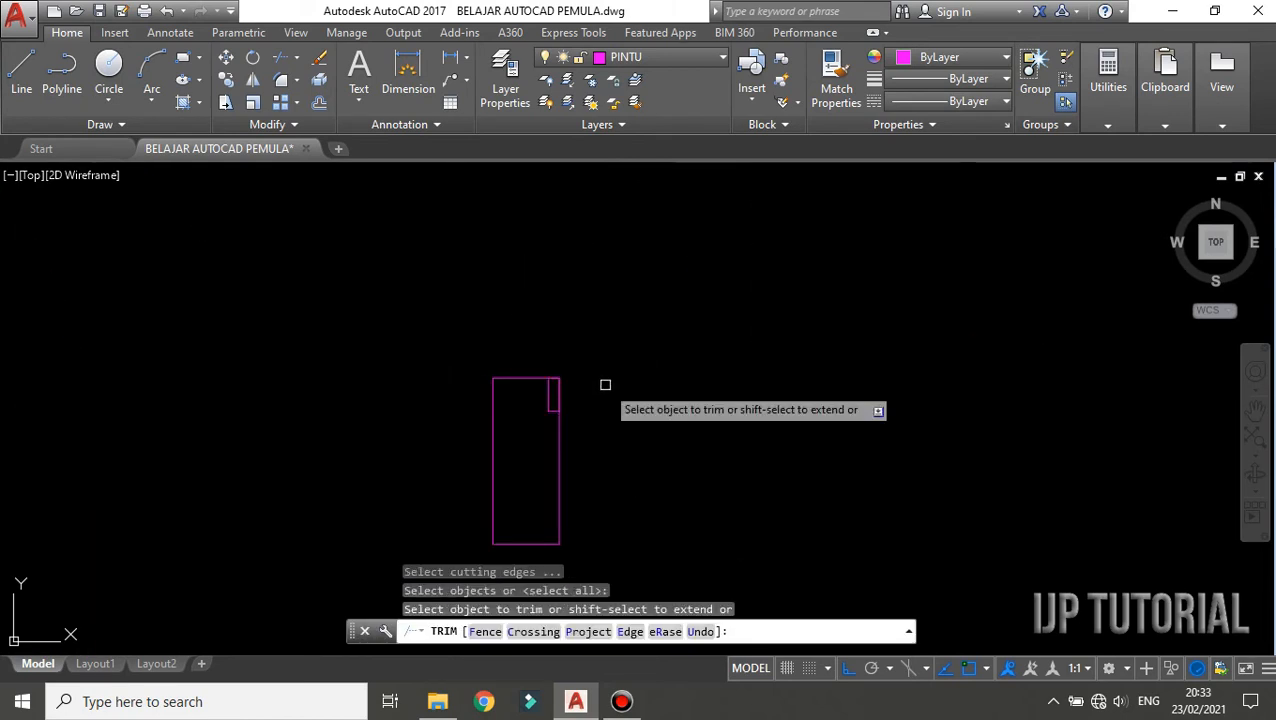
pyautogui.click(605, 386)
pyautogui.click(555, 344)
pyautogui.press('Escape')
# Step: Draw a 70-unit horizontal line to the right from the notched jamb's lower-right corner
pyautogui.scroll(-2, 588, 308)
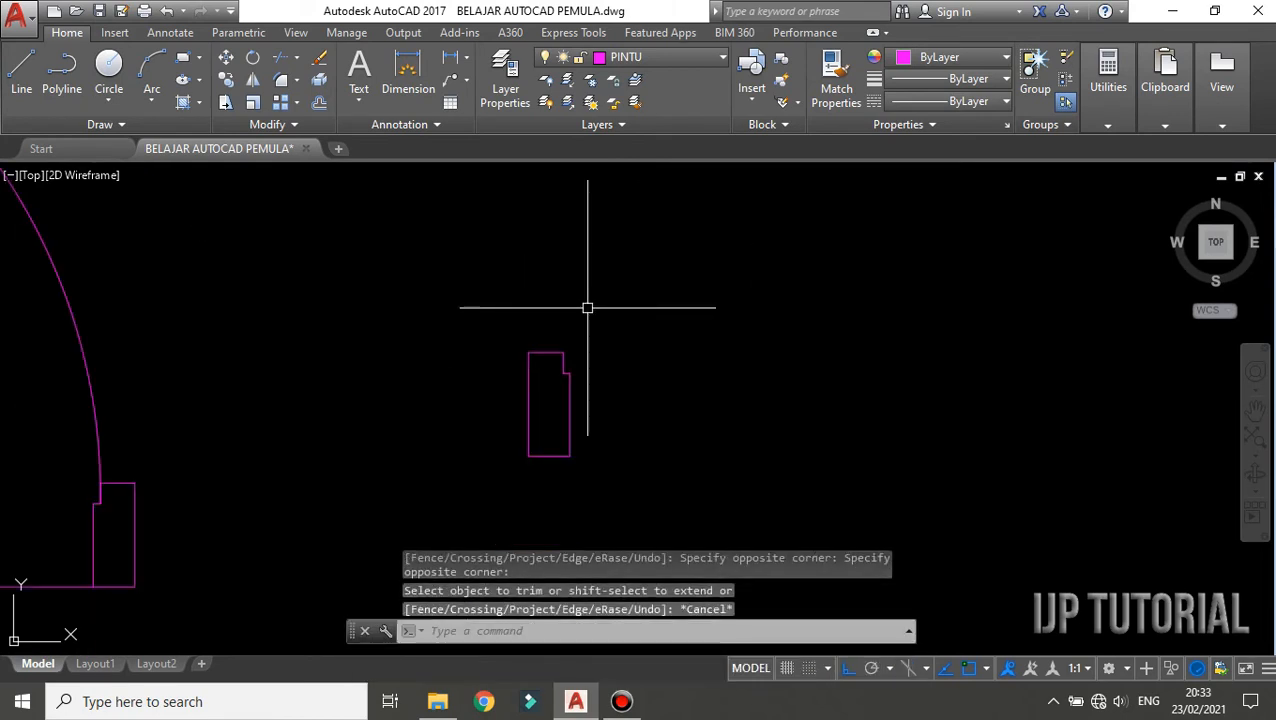
pyautogui.write('l')
pyautogui.press('Return')
pyautogui.click(570, 455)
pyautogui.scroll(-3, 827, 445)
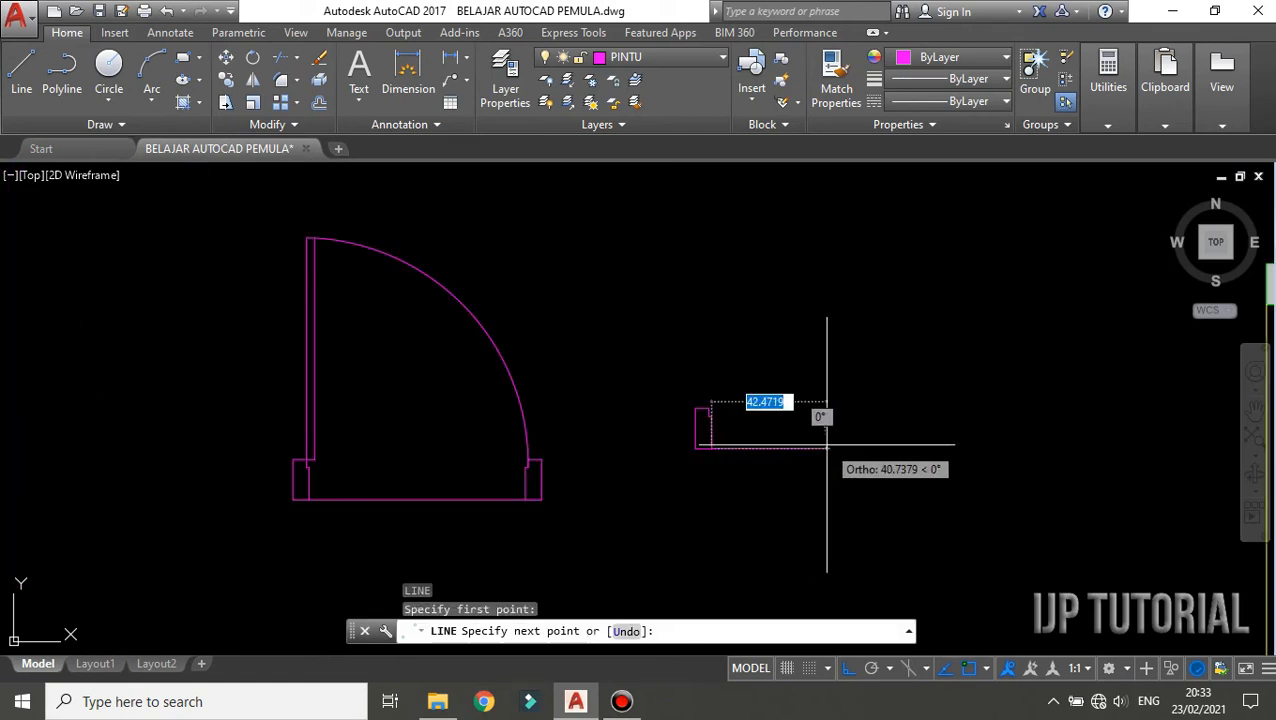
pyautogui.scroll(2, 845, 440)
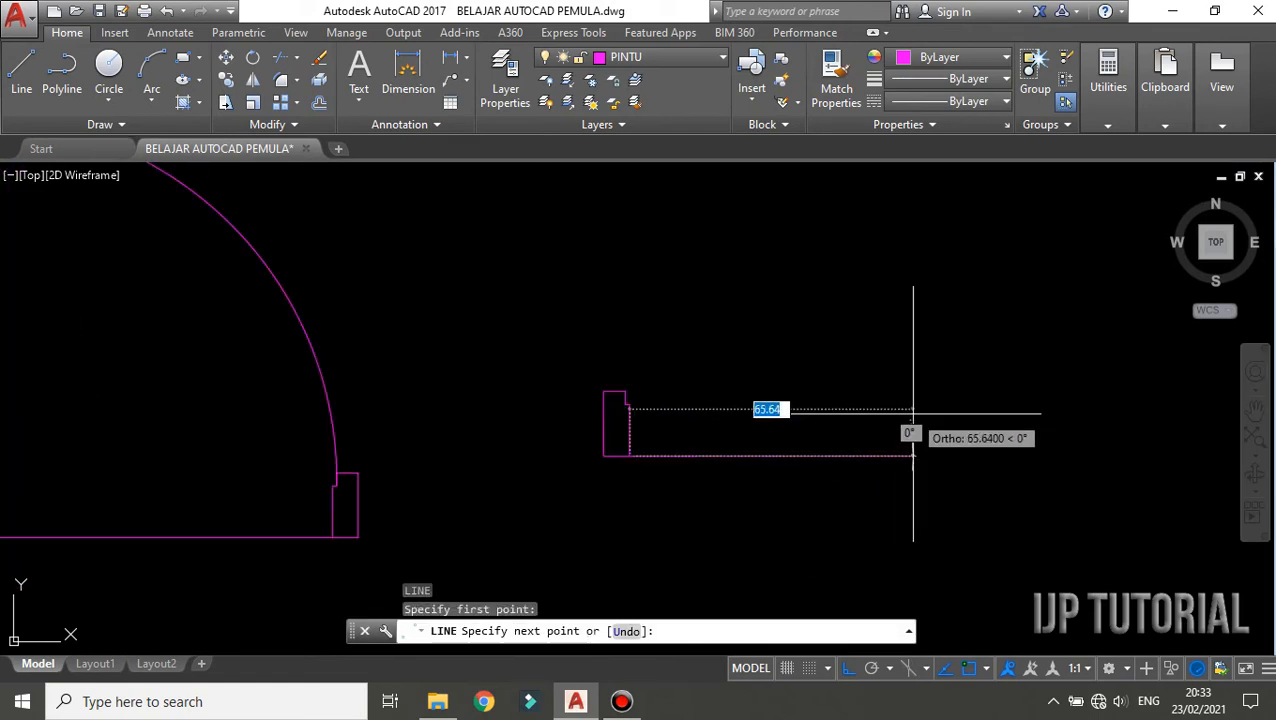
pyautogui.write('70')
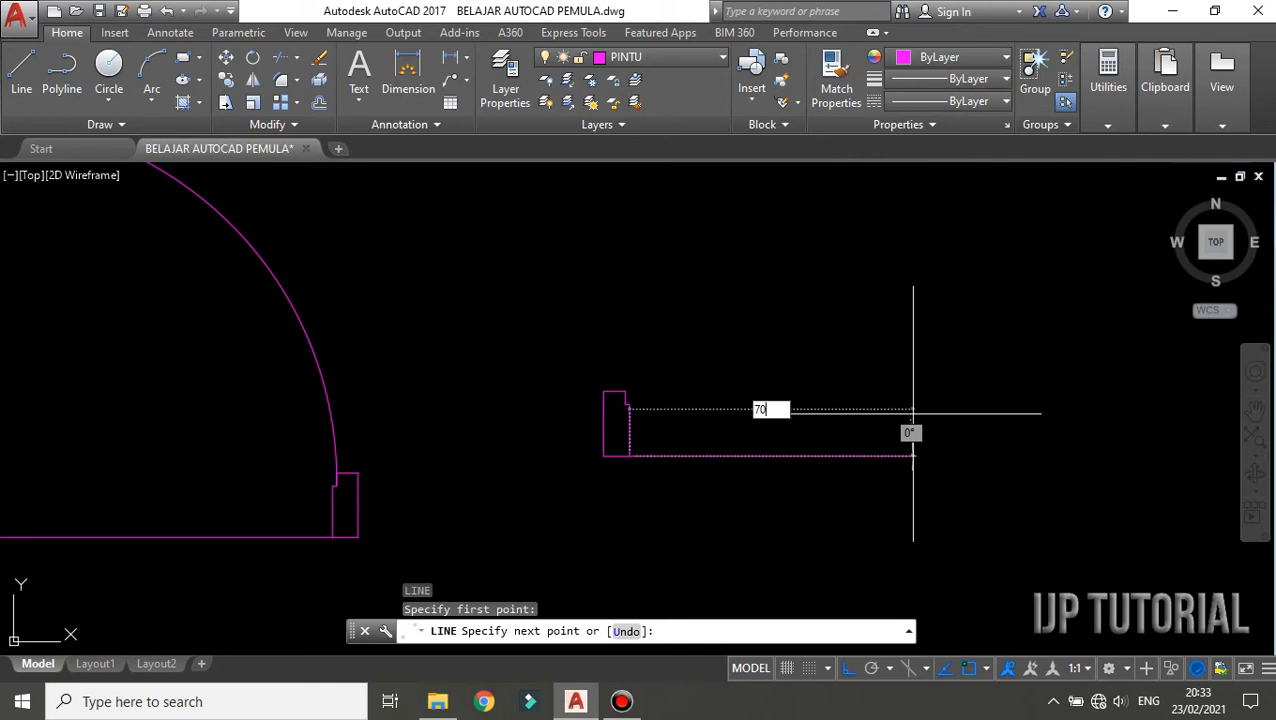
pyautogui.press('Return')
pyautogui.press('Escape')
# Step: Mirror the notched jamb about a vertical axis through the midpoint of the 70-unit line, keeping the original
pyautogui.click(537, 357)
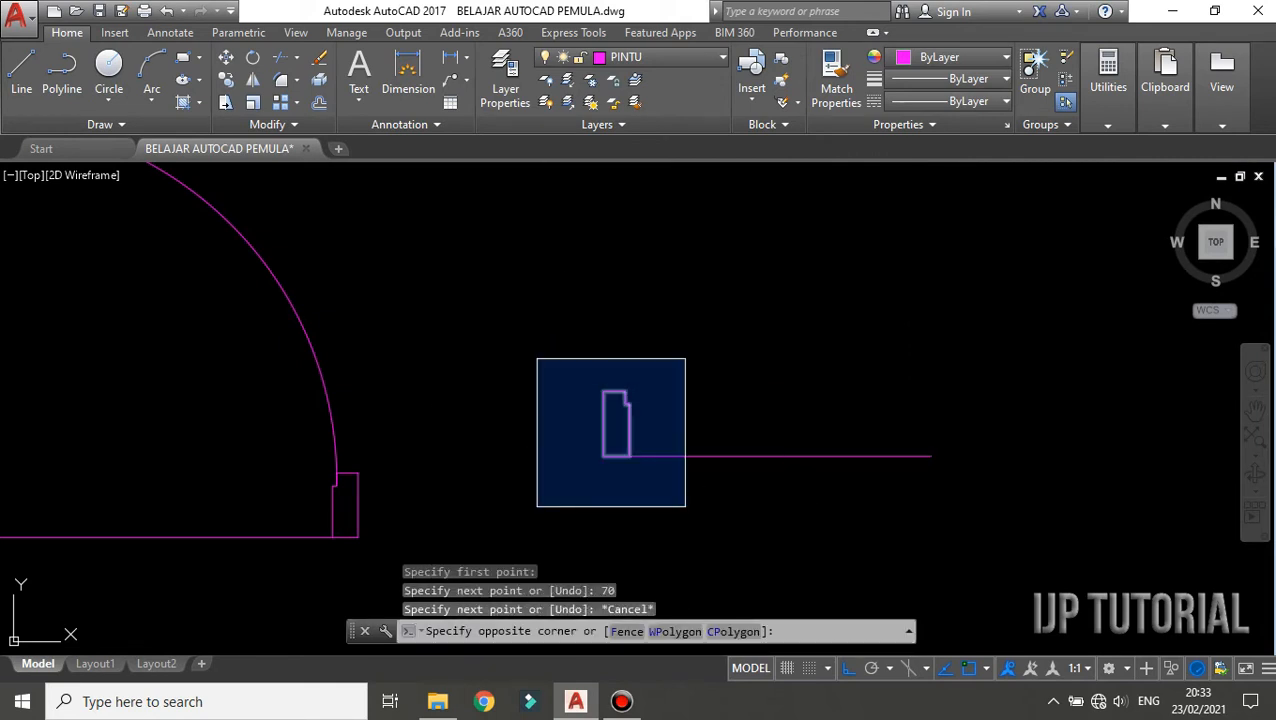
pyautogui.click(685, 507)
pyautogui.write('MI')
pyautogui.press('Return')
pyautogui.click(778, 458)
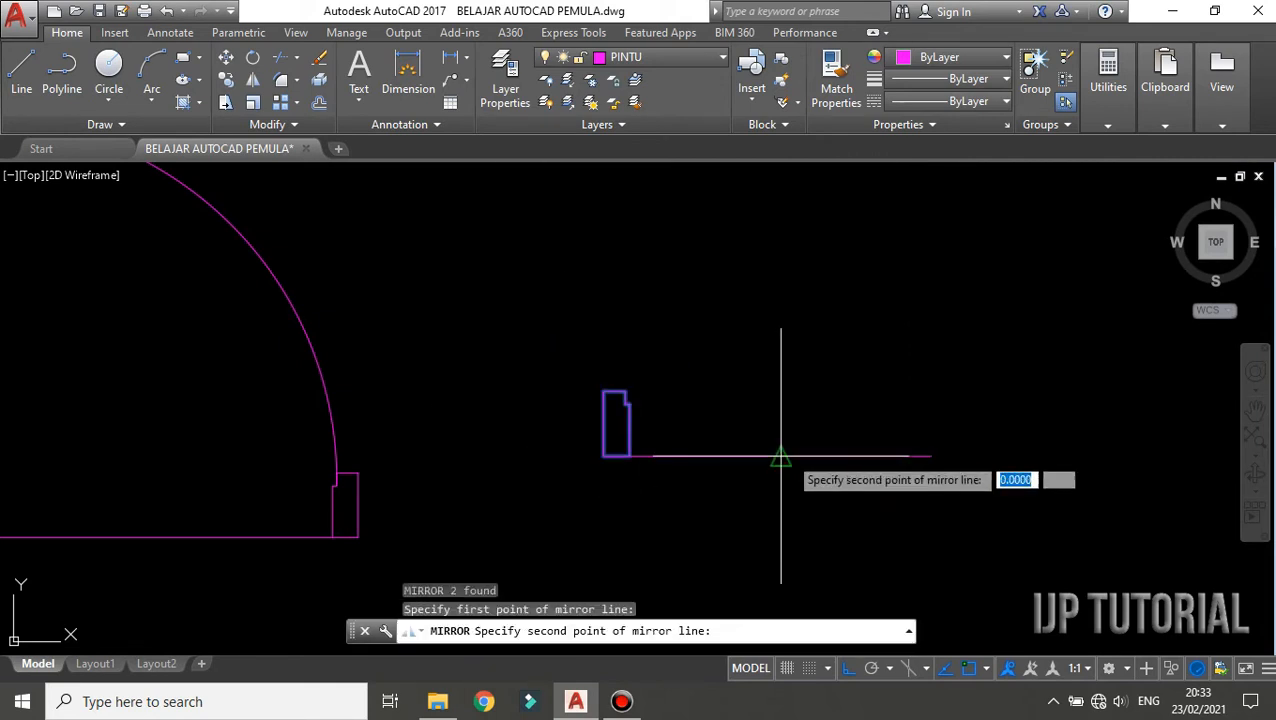
pyautogui.click(777, 336)
pyautogui.press('Return')
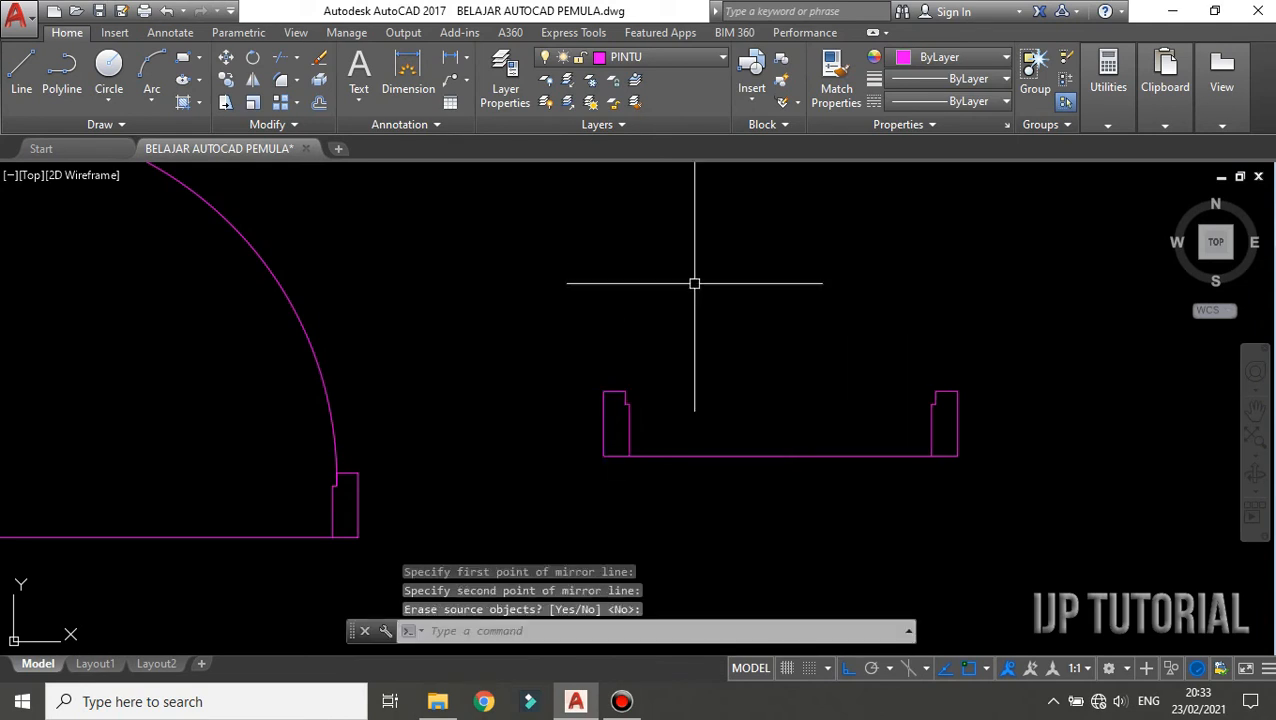
# Step: Draw a 3 by 72 rectangle upward from the new left jamb's upper inner corner as the door leaf
pyautogui.click(183, 57)
pyautogui.click(626, 391)
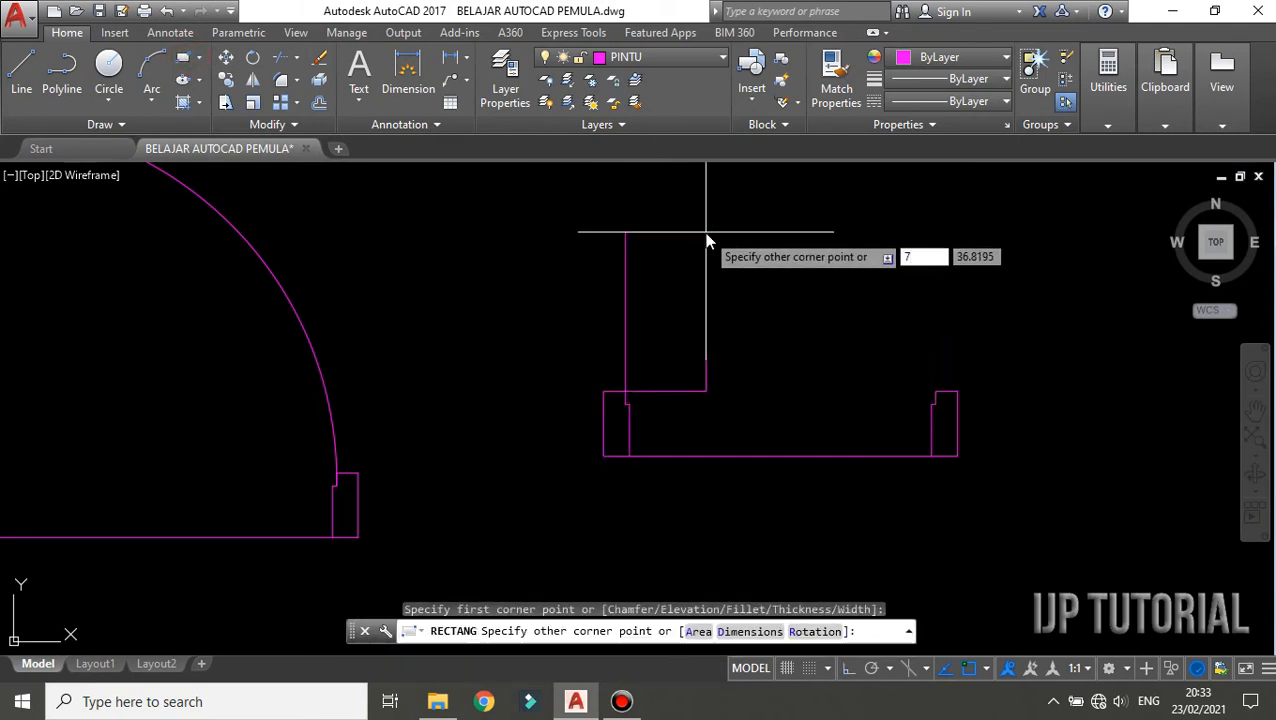
pyautogui.press('Tab')
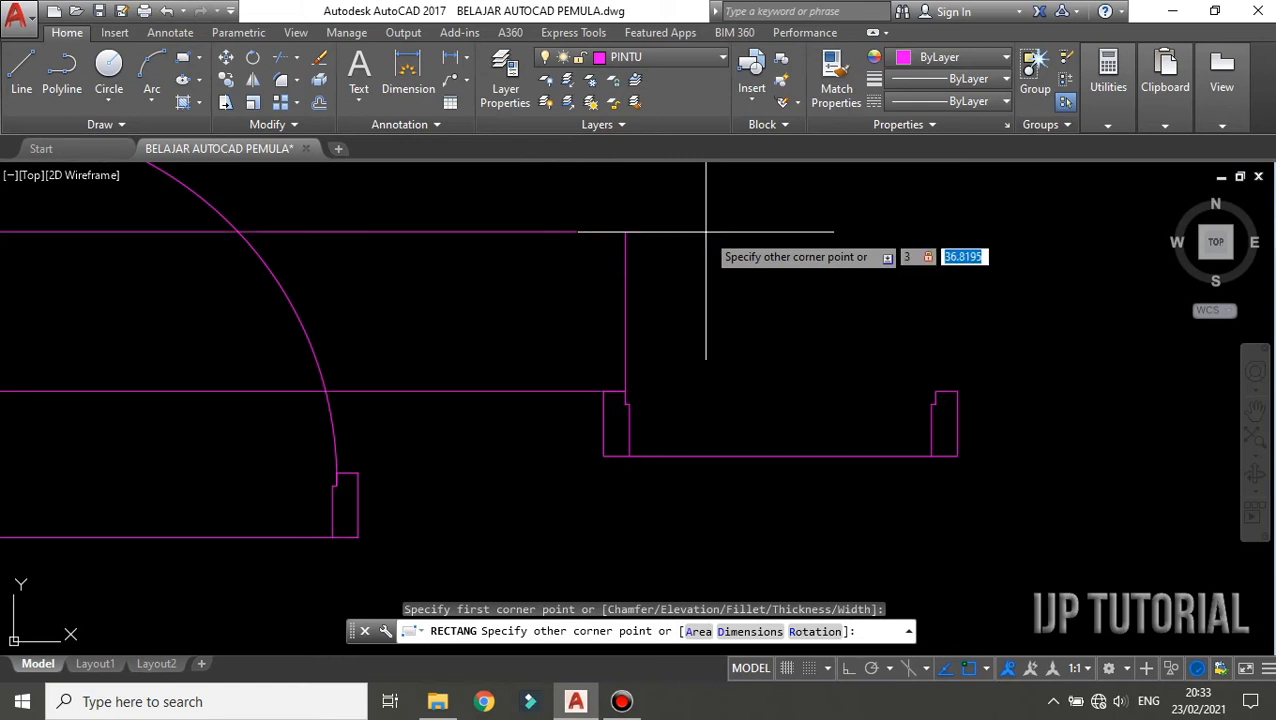
pyautogui.press('Return')
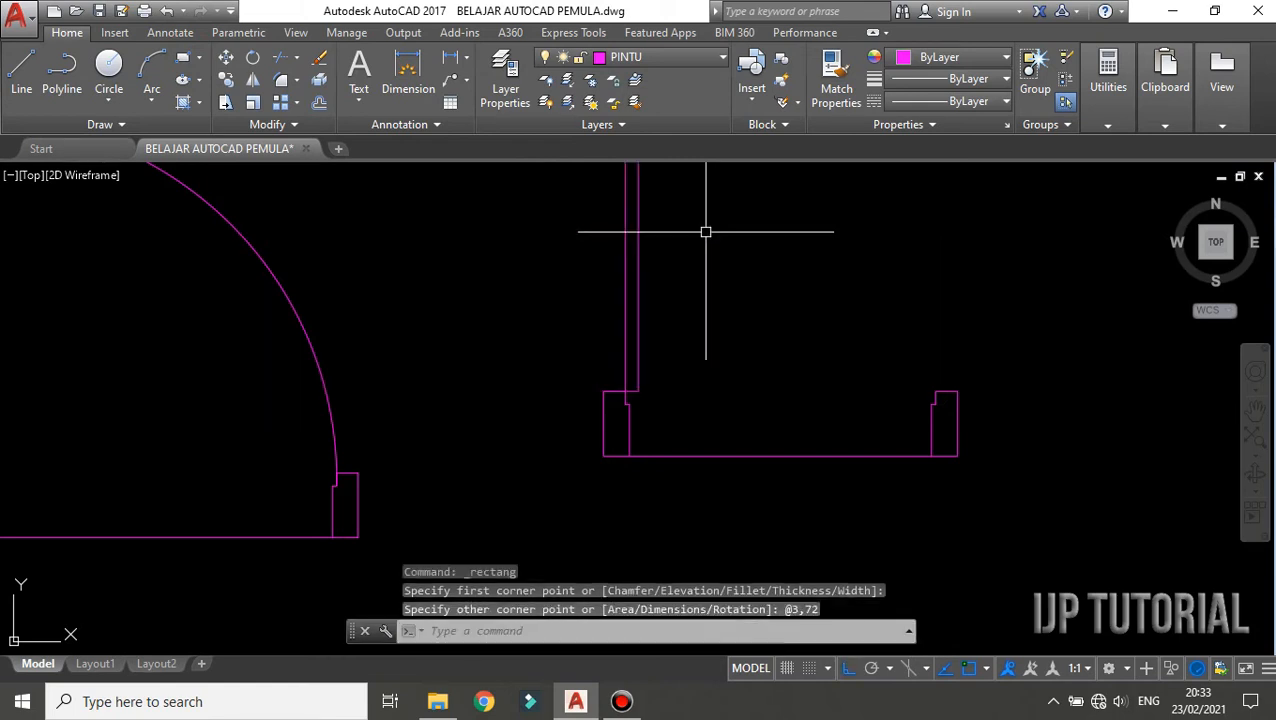
# Step: Draw a three-point swing arc from the top of the 72-unit door leaf down to the notch of the opposite jamb
pyautogui.scroll(-2, 592, 416)
pyautogui.scroll(2, 669, 283)
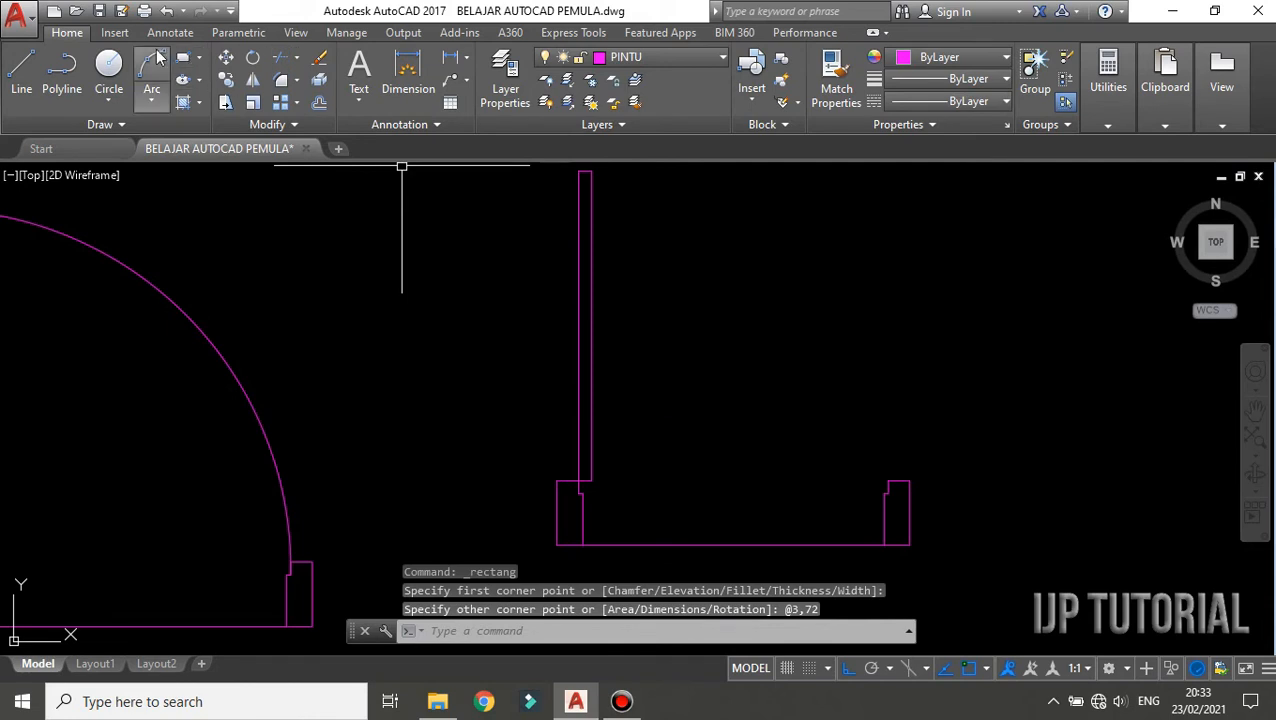
pyautogui.click(157, 58)
pyautogui.click(585, 326)
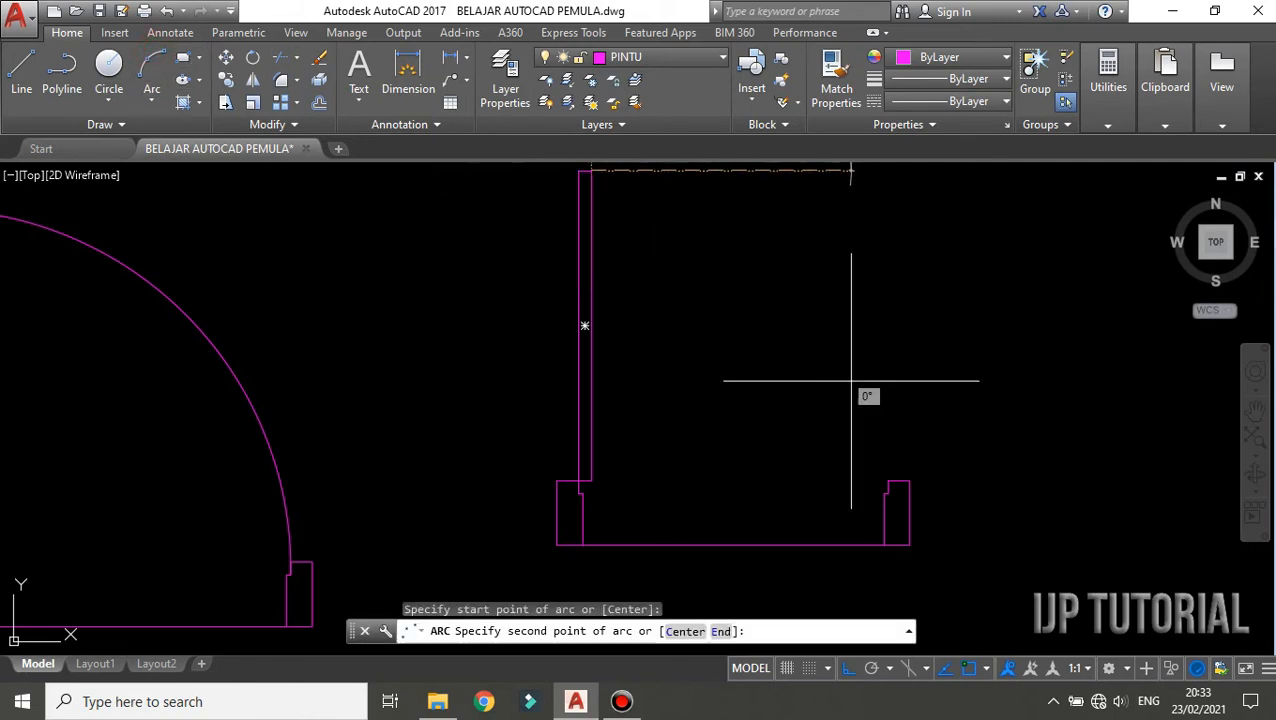
pyautogui.click(888, 487)
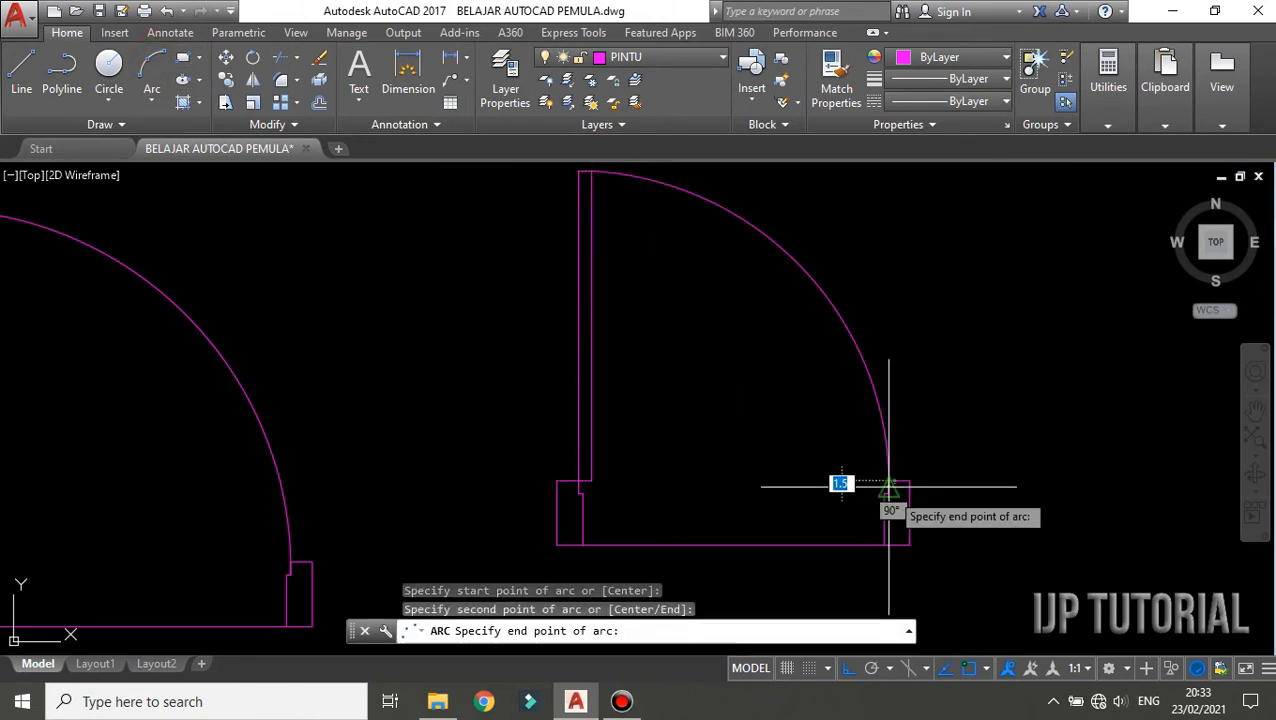
pyautogui.scroll(3, 888, 487)
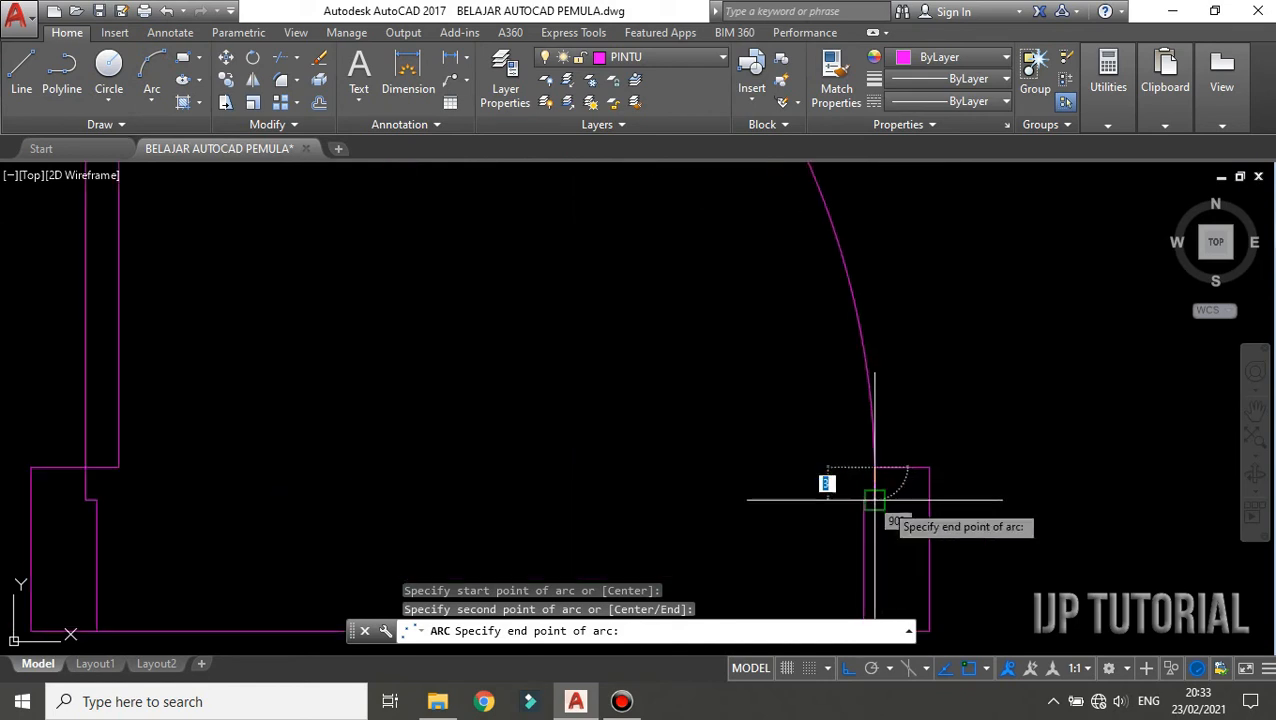
pyautogui.press('Escape')
pyautogui.scroll(-3, 852, 372)
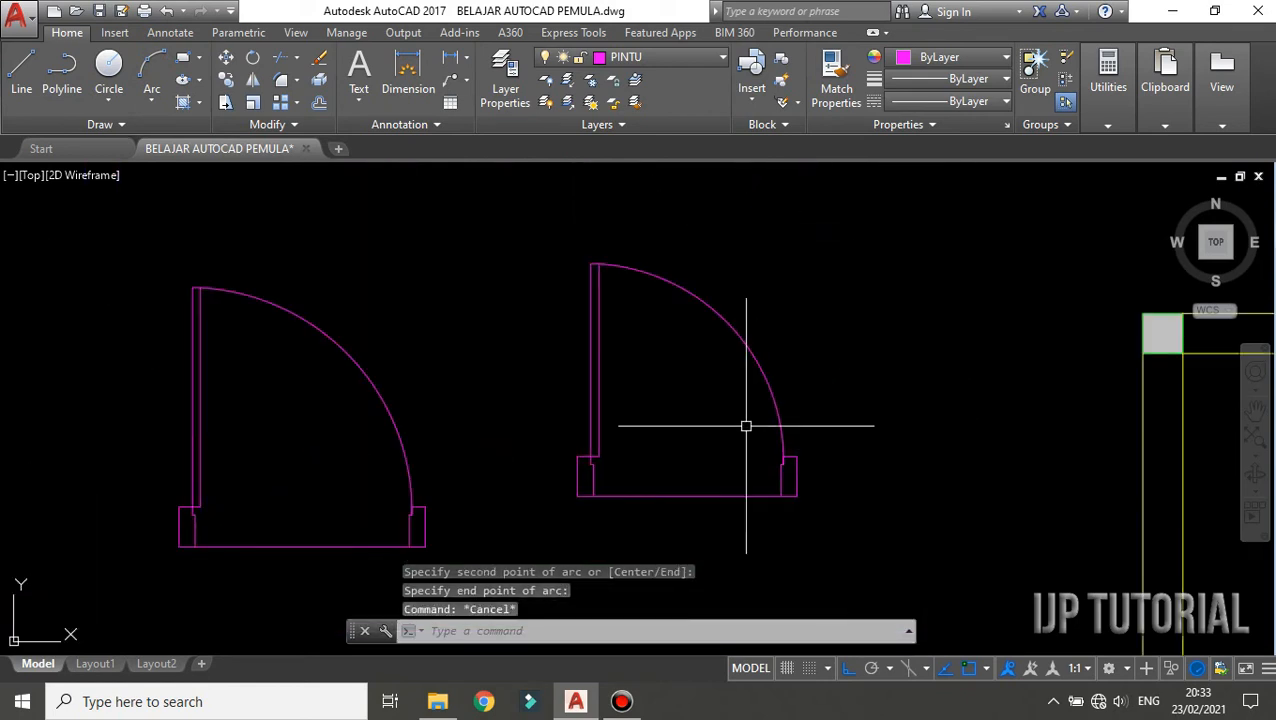
# Step: Define the complete 70-unit door as a block named PINTU WC, with its lower-left frame corner as the base point
pyautogui.click(514, 220)
pyautogui.click(917, 550)
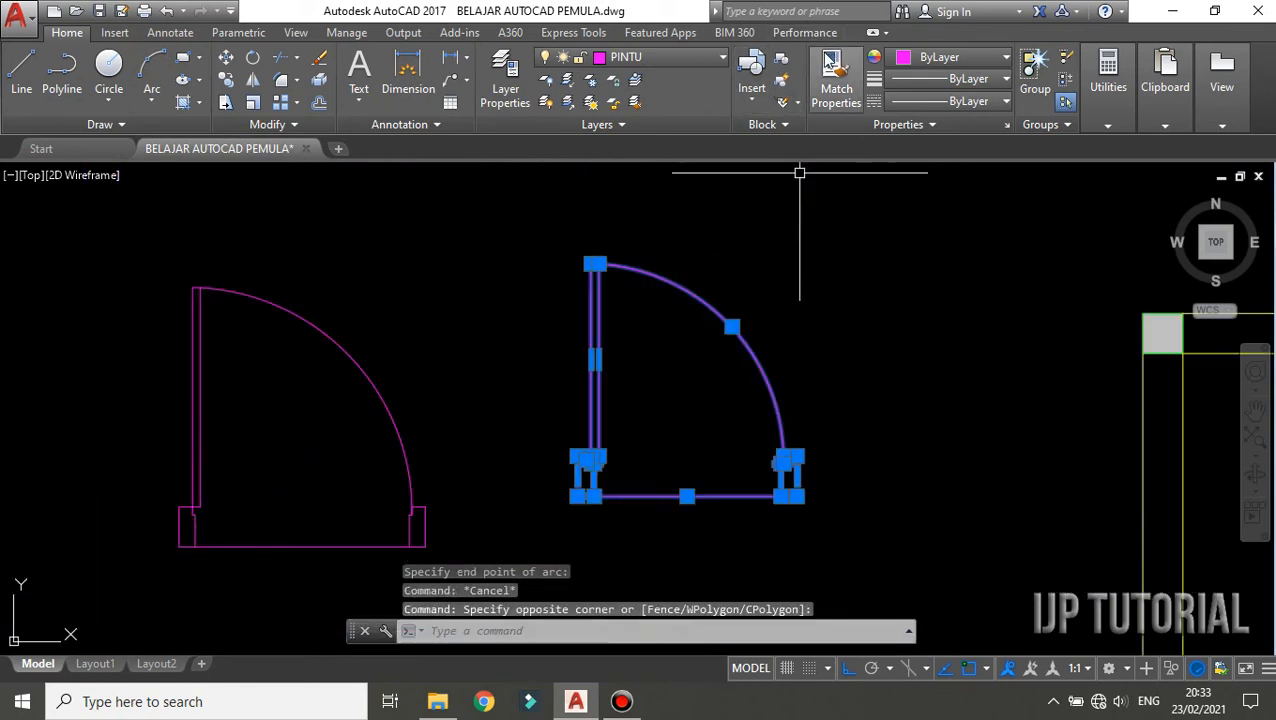
pyautogui.click(785, 62)
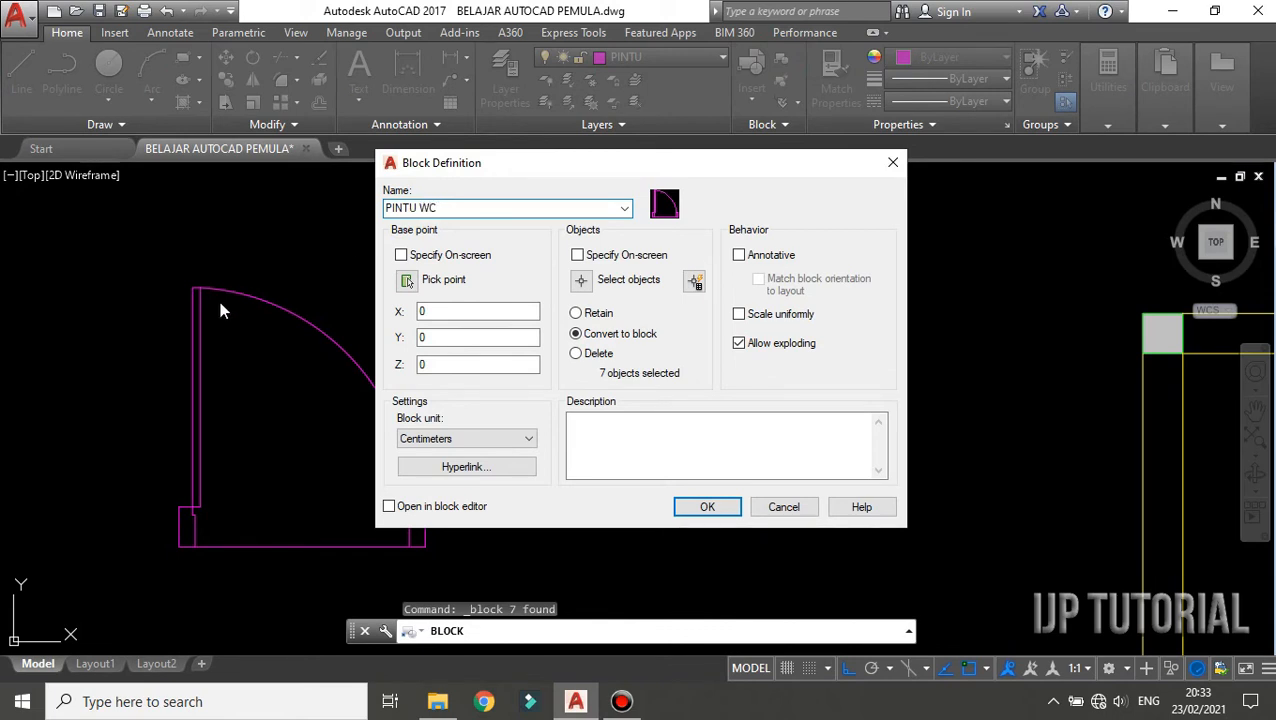
pyautogui.click(408, 281)
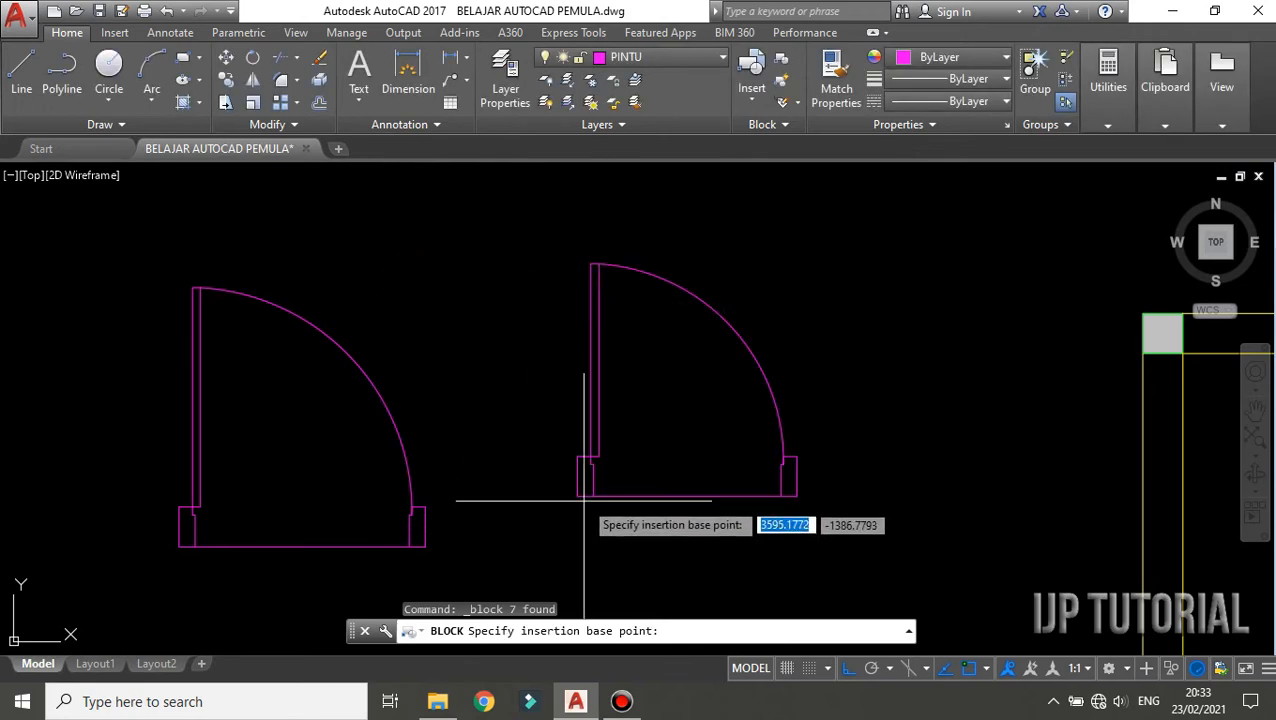
pyautogui.click(577, 496)
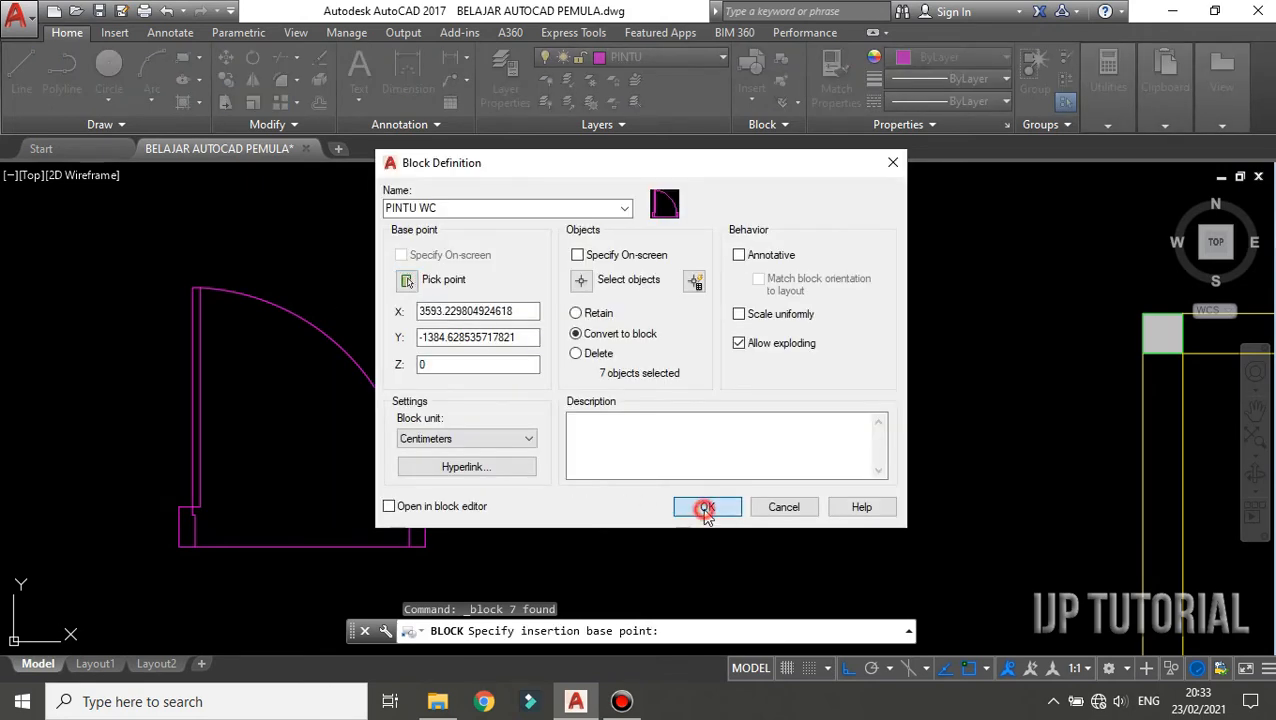
pyautogui.click(706, 508)
pyautogui.scroll(-5, 395, 222)
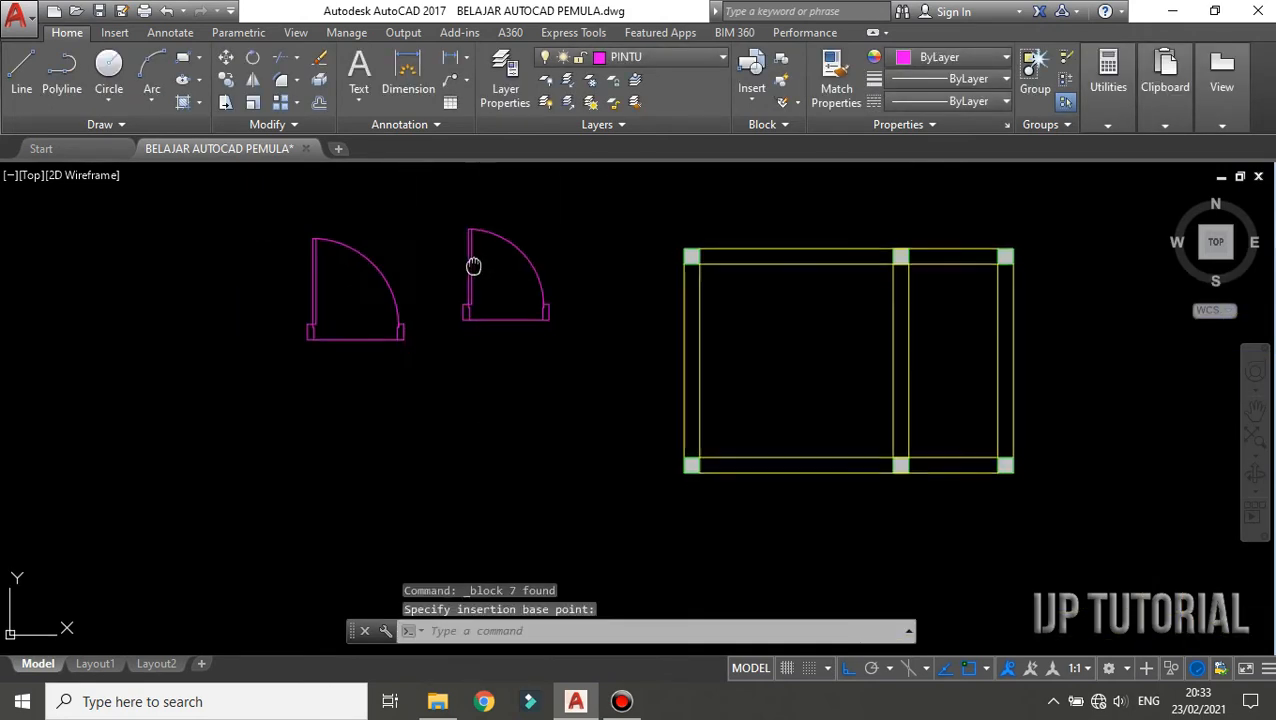
pyautogui.scroll(4, 575, 253)
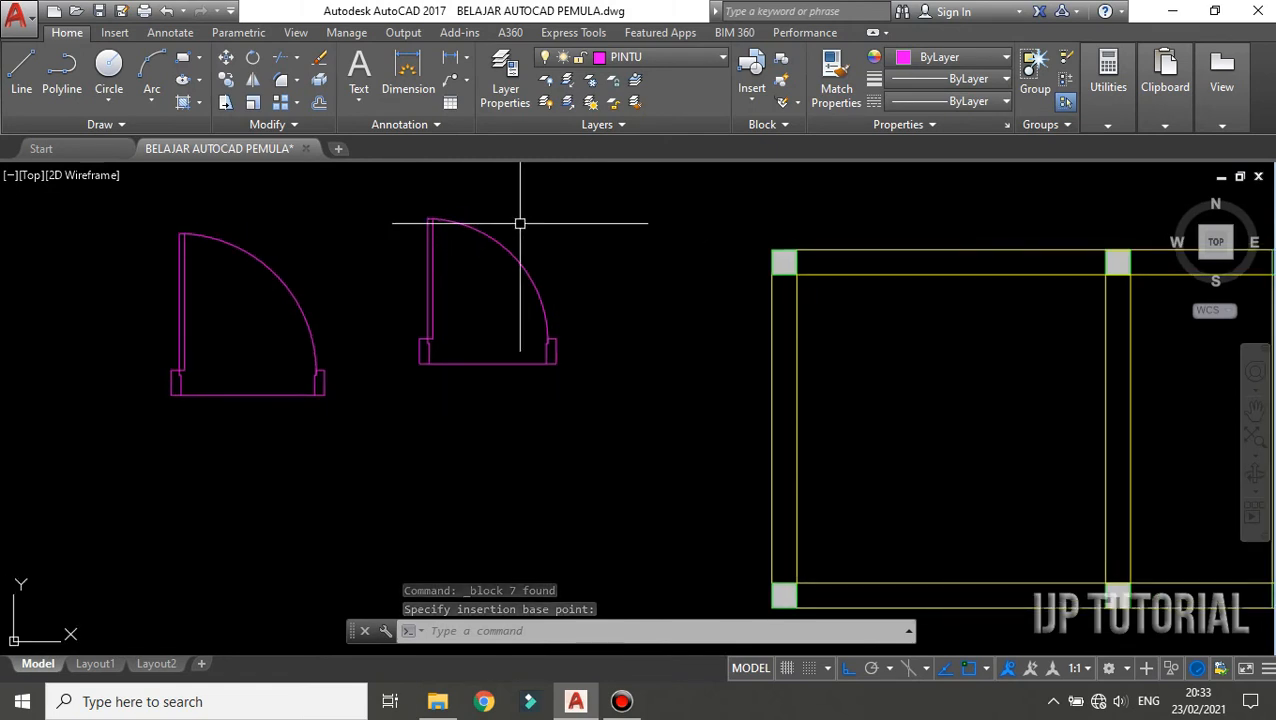
pyautogui.scroll(-2, 541, 217)
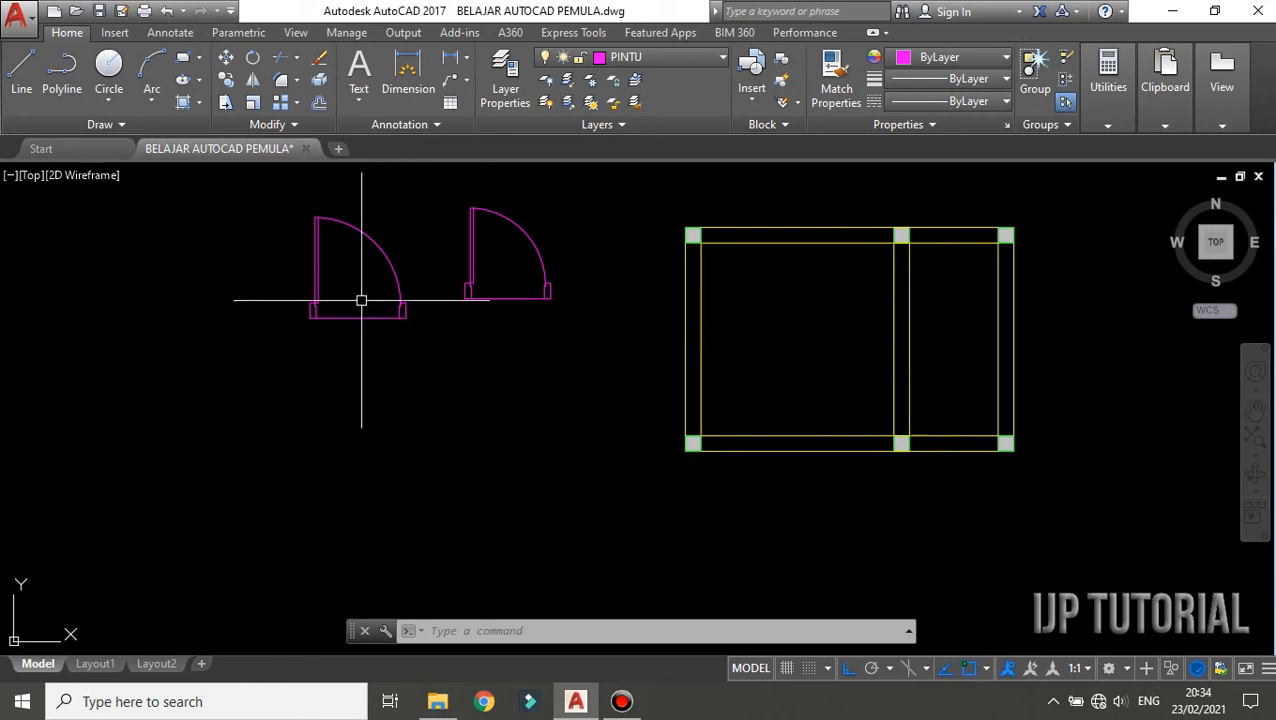
# Step: Mirror the 80-unit door block about a vertical axis through its lower-left frame corner, keeping the original
pyautogui.moveTo(361, 300); pyautogui.dragTo(499, 328, button='middle')
pyautogui.scroll(2, 476, 296)
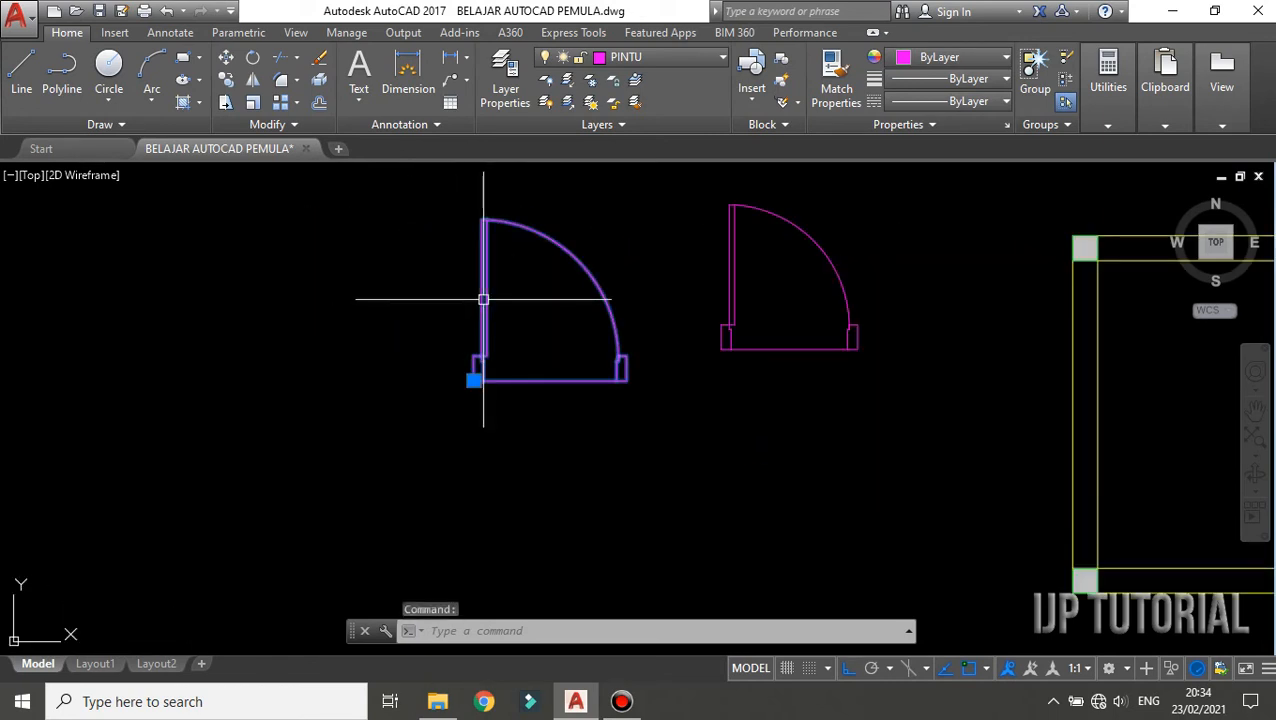
pyautogui.write('IR')
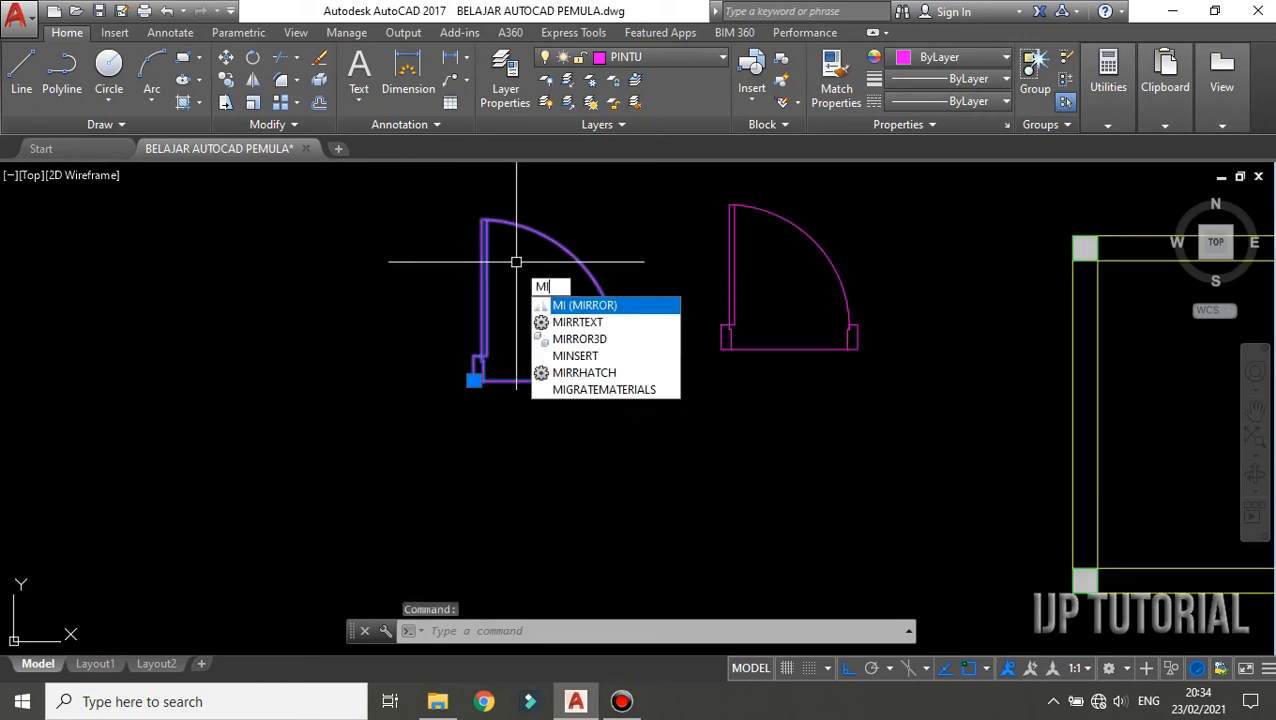
pyautogui.press('Return')
pyautogui.scroll(2, 440, 362)
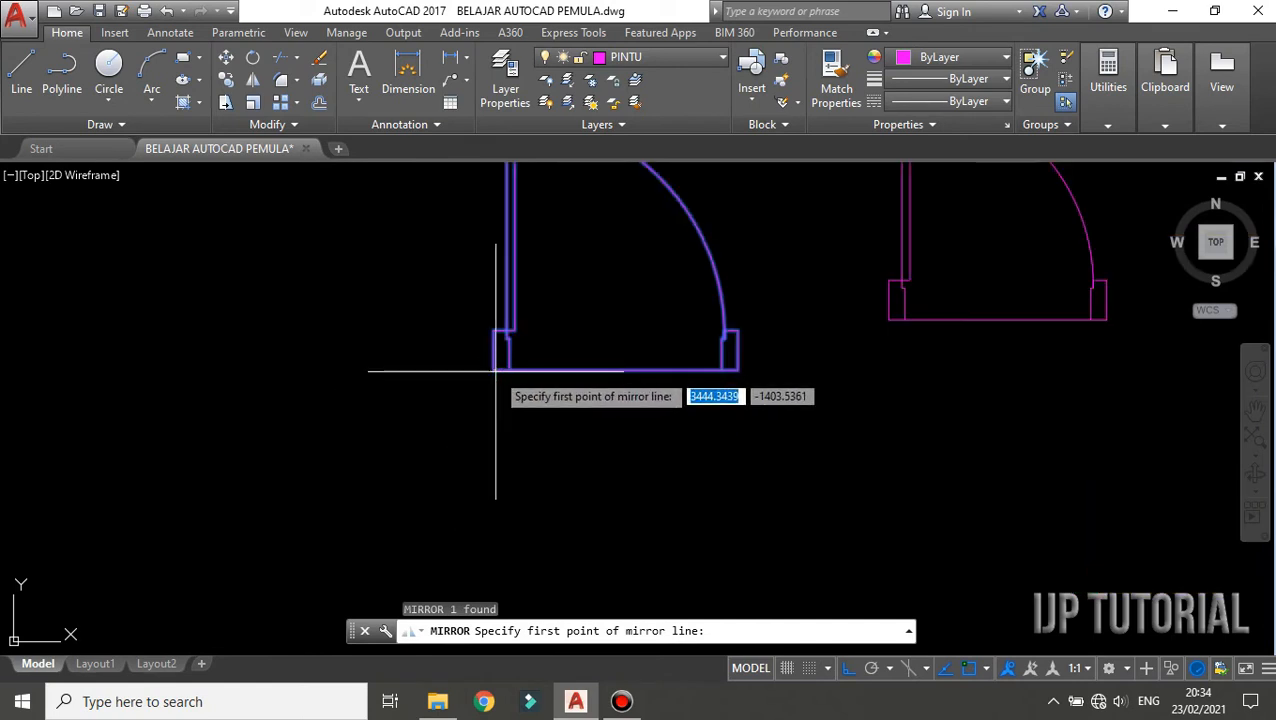
pyautogui.click(506, 370)
pyautogui.click(507, 481)
pyautogui.press('Return')
# Step: Move the mirrored 80-unit door by its lower-right frame corner to the lower-left corner of the plan's bottom middle column
pyautogui.scroll(-3, 470, 362)
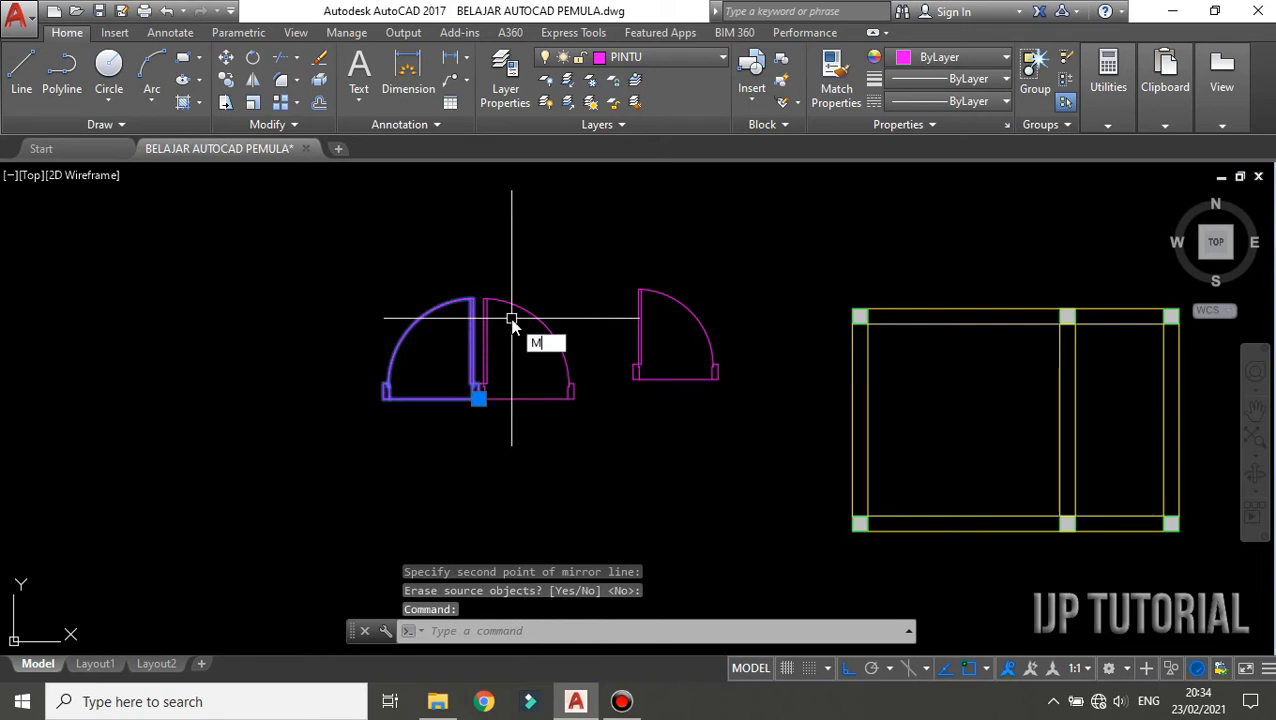
pyautogui.write('M')
pyautogui.press('Return')
pyautogui.scroll(3, 466, 370)
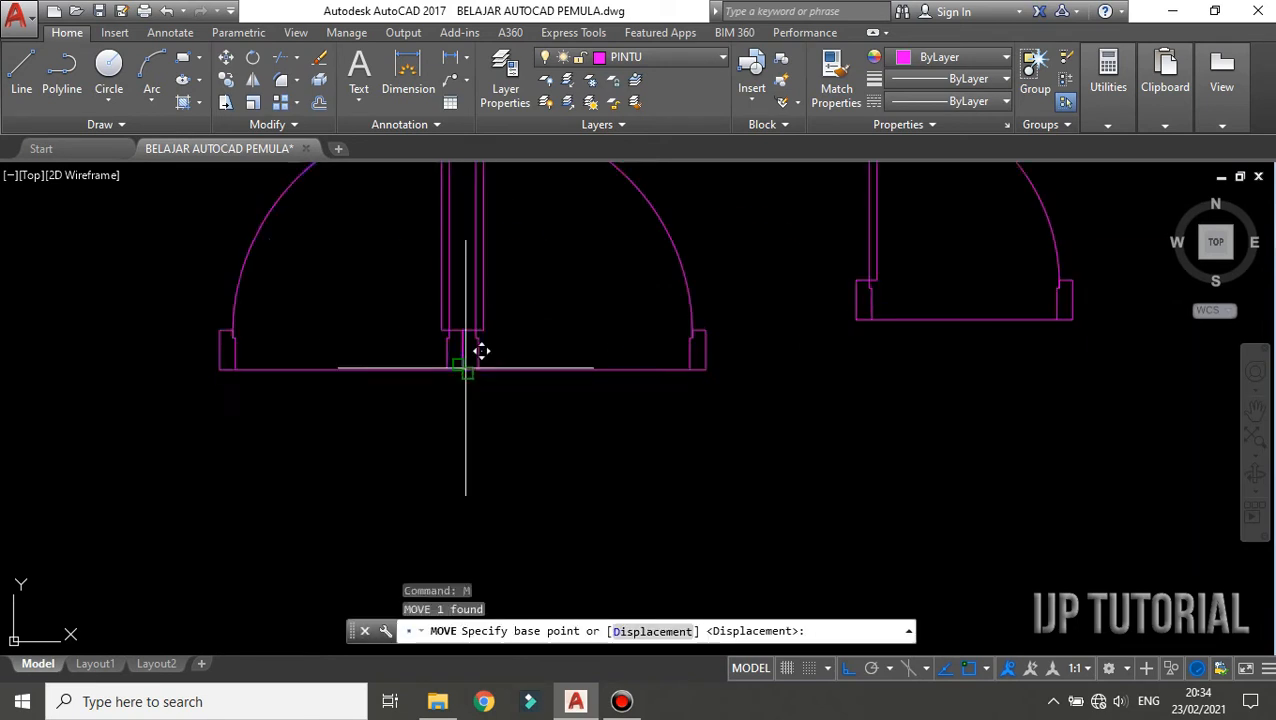
pyautogui.click(465, 368)
pyautogui.scroll(-3, 400, 360)
pyautogui.scroll(5, 598, 410)
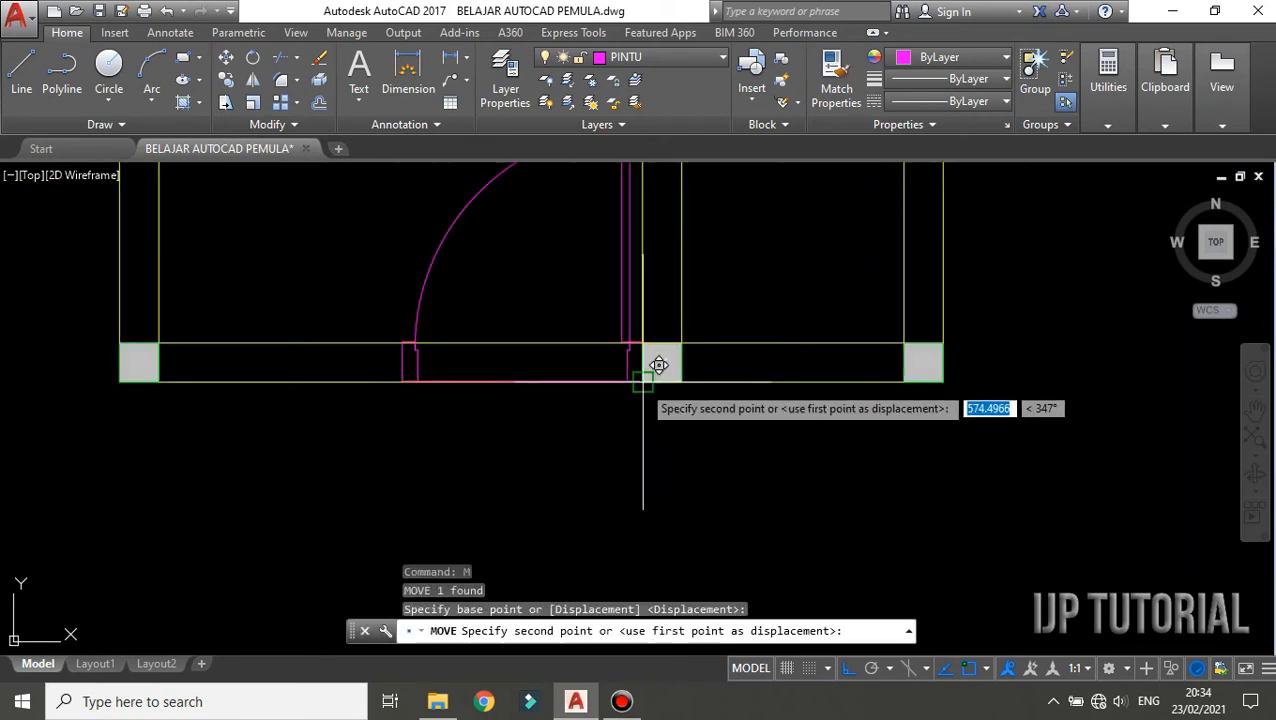
pyautogui.click(643, 382)
pyautogui.scroll(-5, 575, 470)
pyautogui.scroll(2, 420, 345)
# Step: Rotate the PINTU WC door block 270° about its lower-left frame corner
pyautogui.click(388, 342)
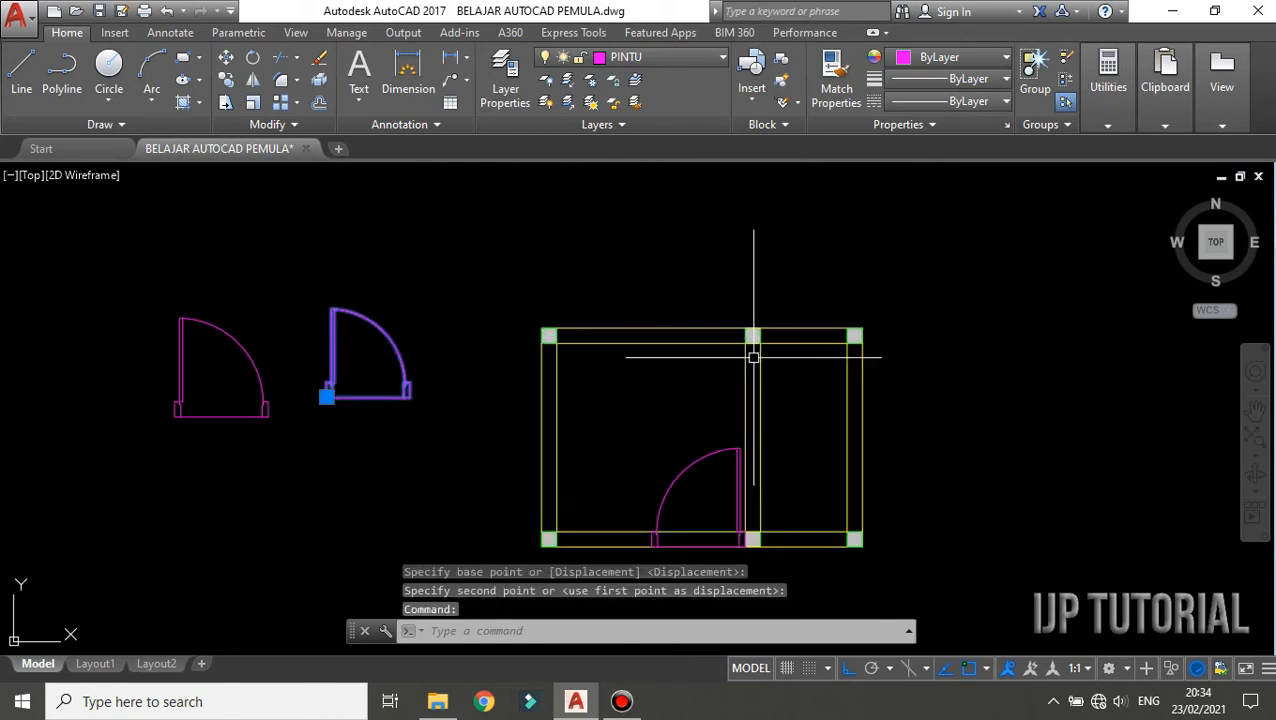
pyautogui.press('Return')
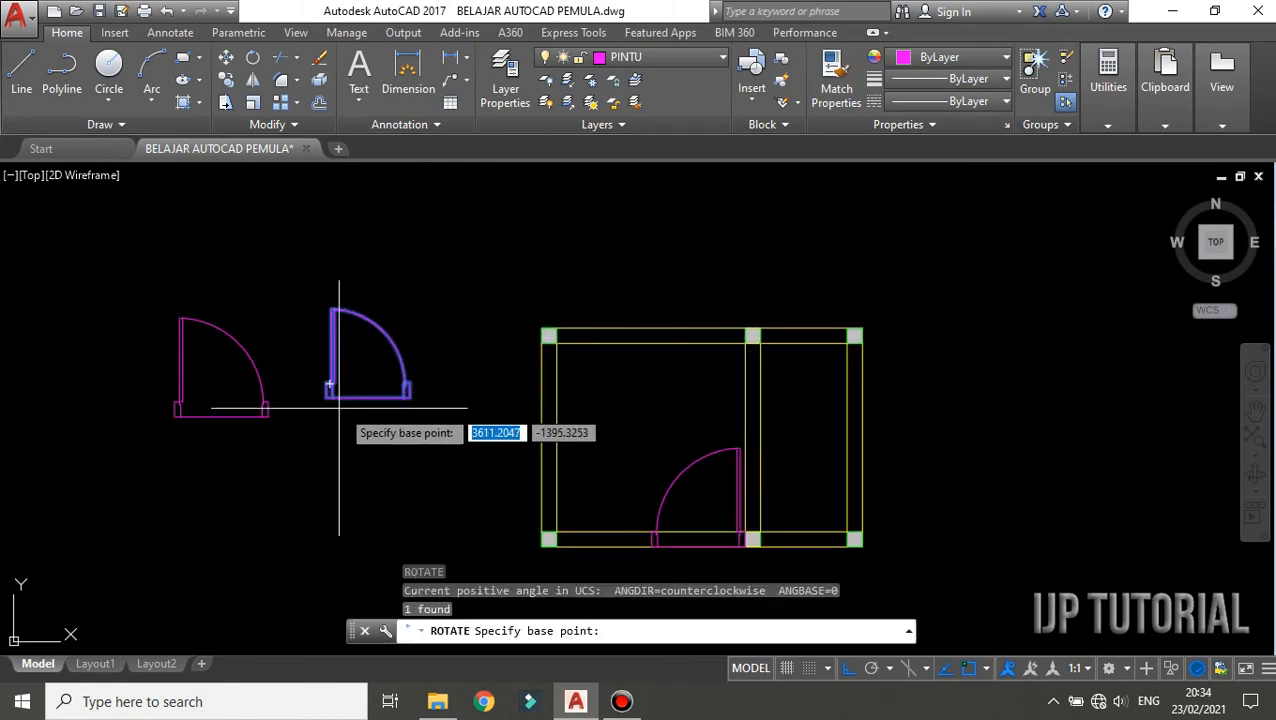
pyautogui.scroll(3, 330, 395)
pyautogui.click(305, 377)
pyautogui.scroll(-4, 319, 405)
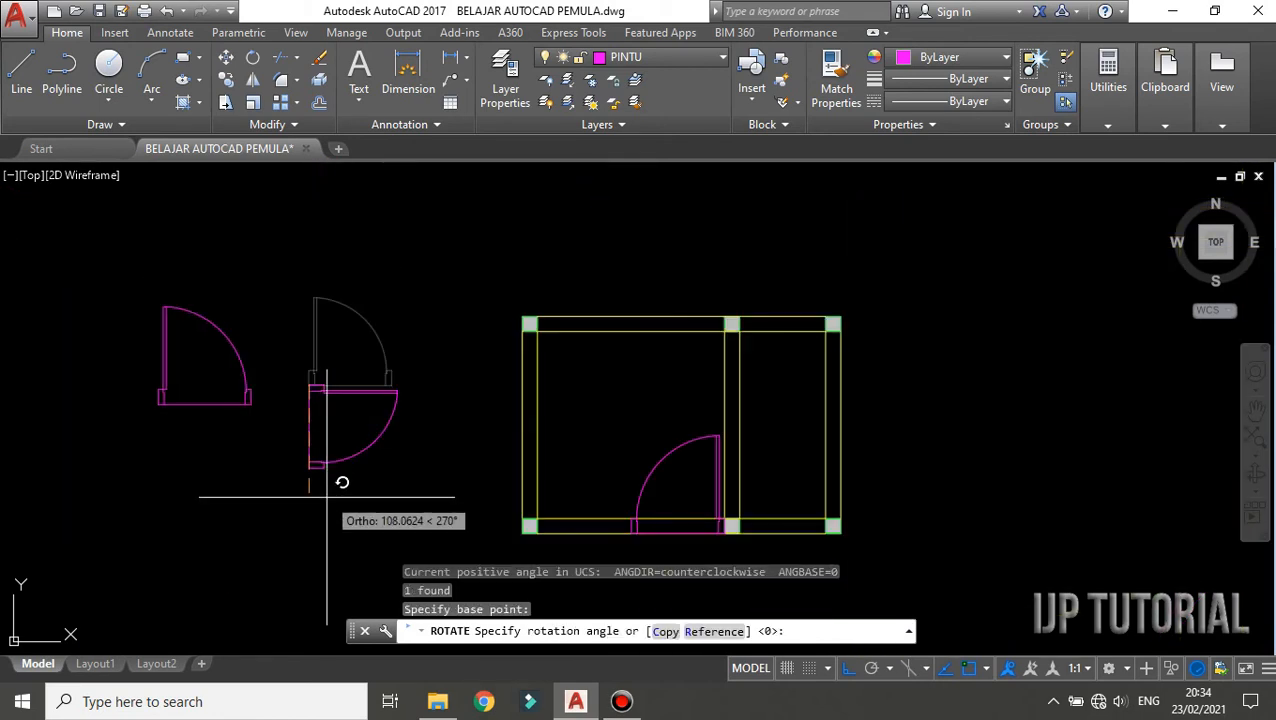
pyautogui.click(373, 418)
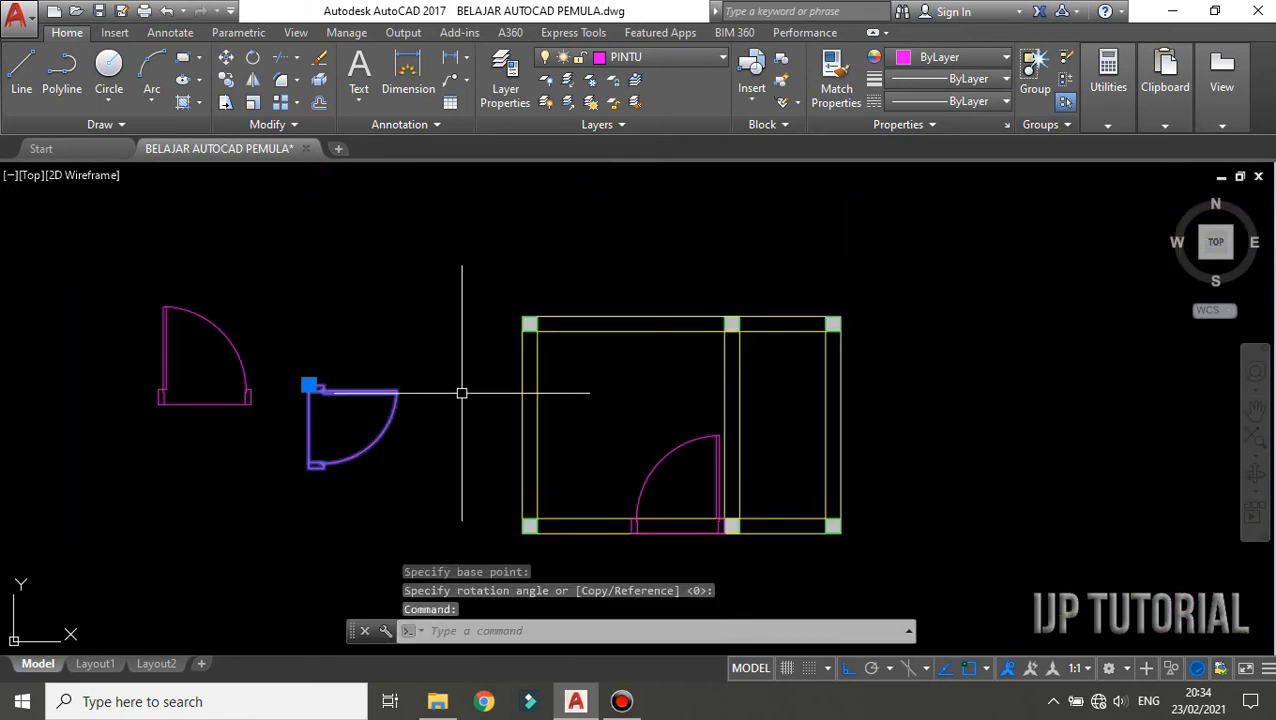
# Step: Move the rotated PINTU WC door by its upper-left corner into the middle wall, at the lower-left corner of the upper middle column
pyautogui.press('Return')
pyautogui.scroll(5, 336, 380)
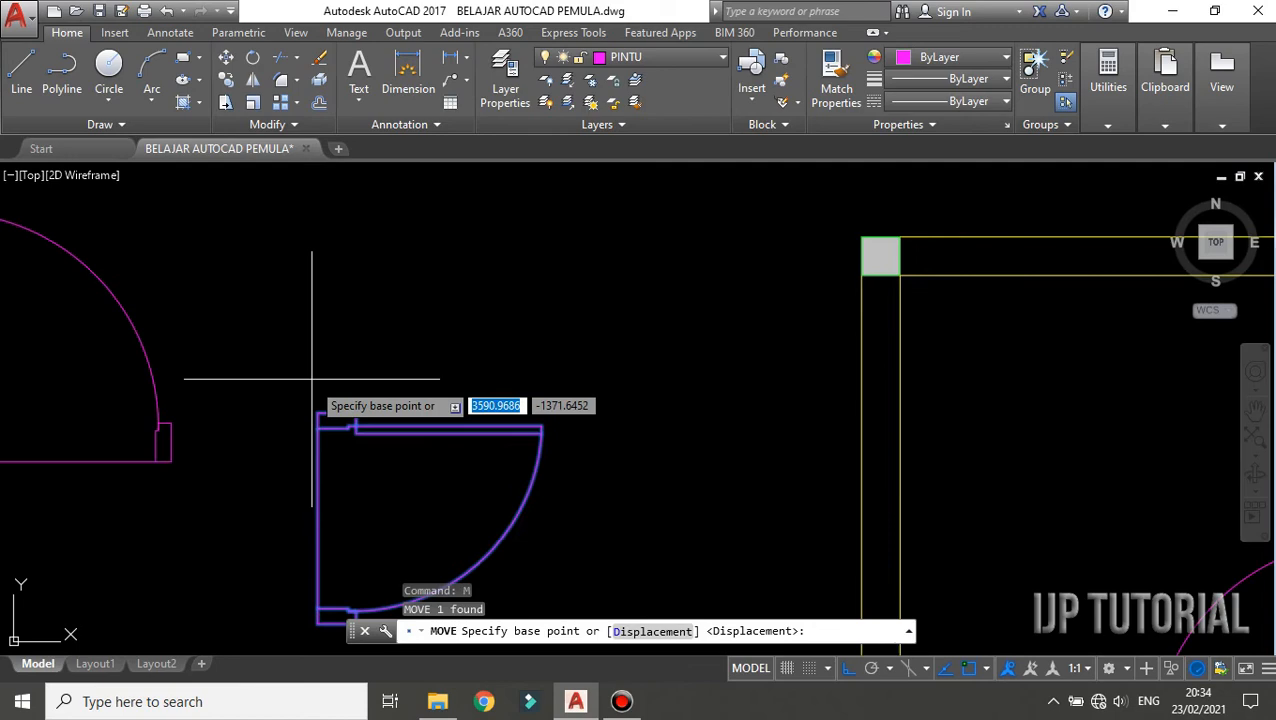
pyautogui.click(335, 428)
pyautogui.scroll(-5, 318, 428)
pyautogui.scroll(7, 570, 370)
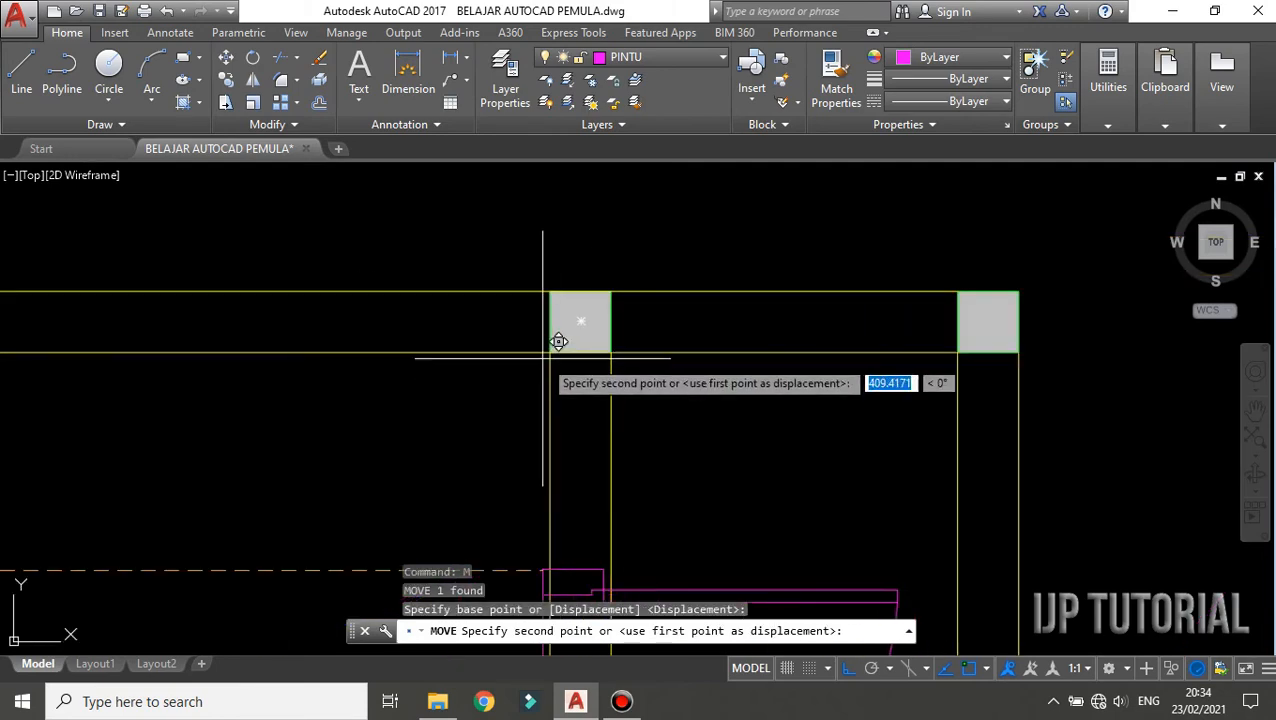
pyautogui.click(549, 355)
pyautogui.scroll(-6, 549, 355)
pyautogui.press('Escape')
pyautogui.scroll(3, 600, 350)
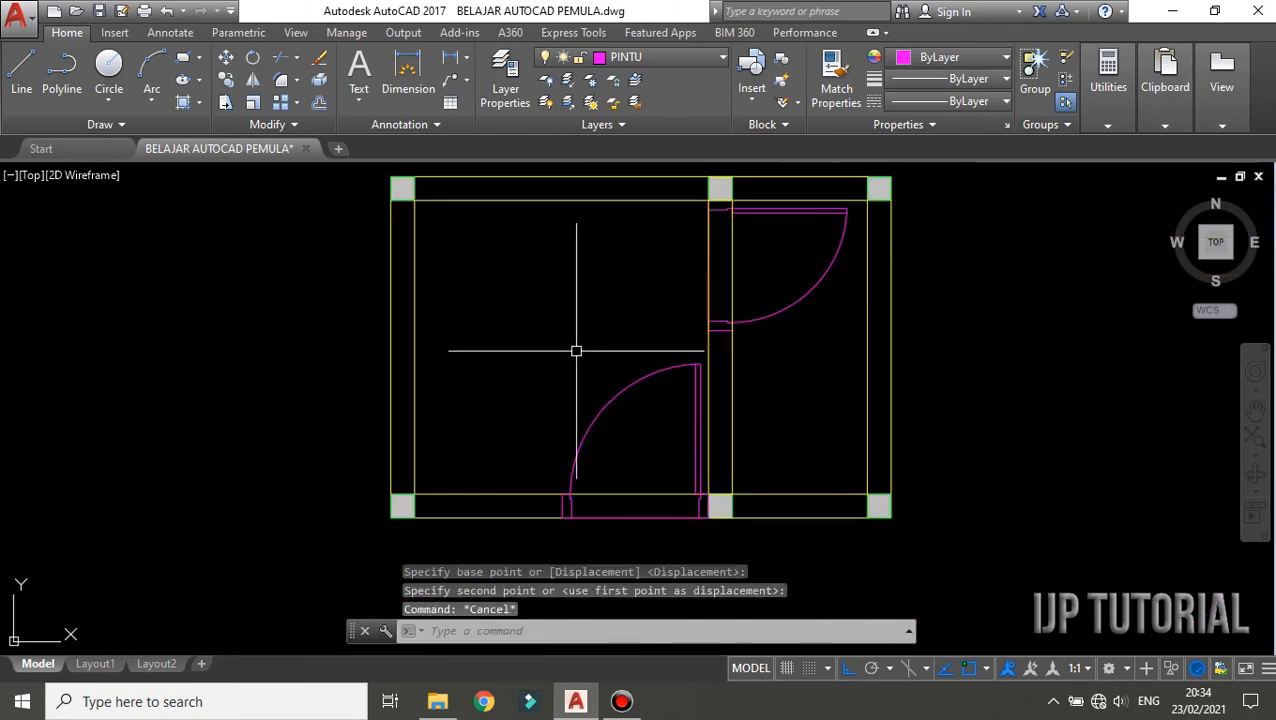
pyautogui.scroll(-3, 607, 370)
pyautogui.press('Escape')
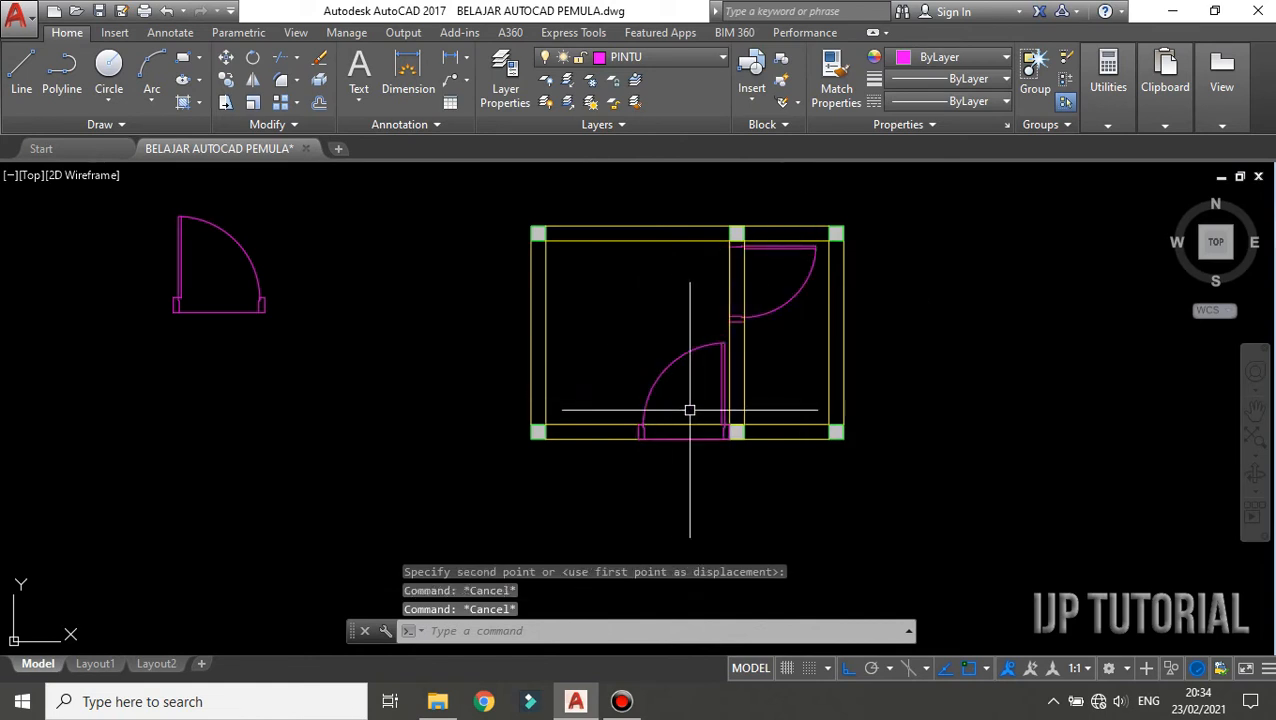
# Step: Try to trim the bottom wall lines across the 80-unit door opening, using all objects as cutting edges
pyautogui.scroll(4, 740, 386)
pyautogui.scroll(-3, 767, 355)
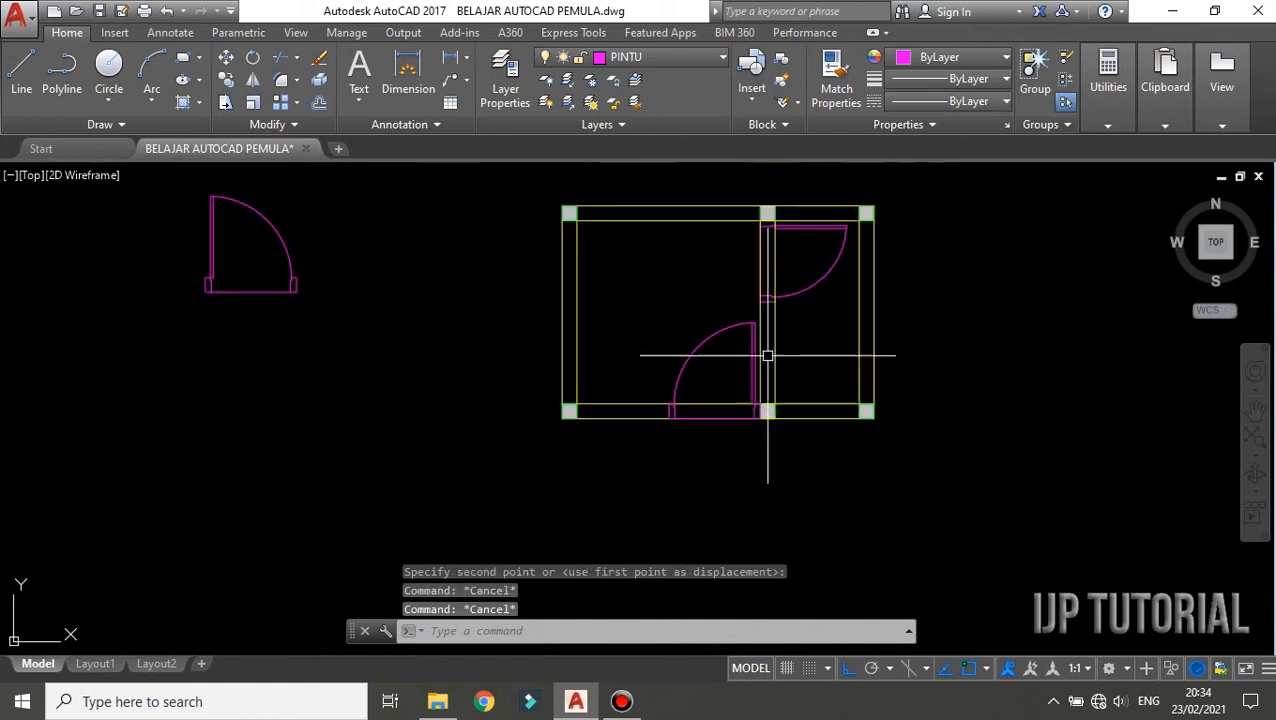
pyautogui.press('Escape')
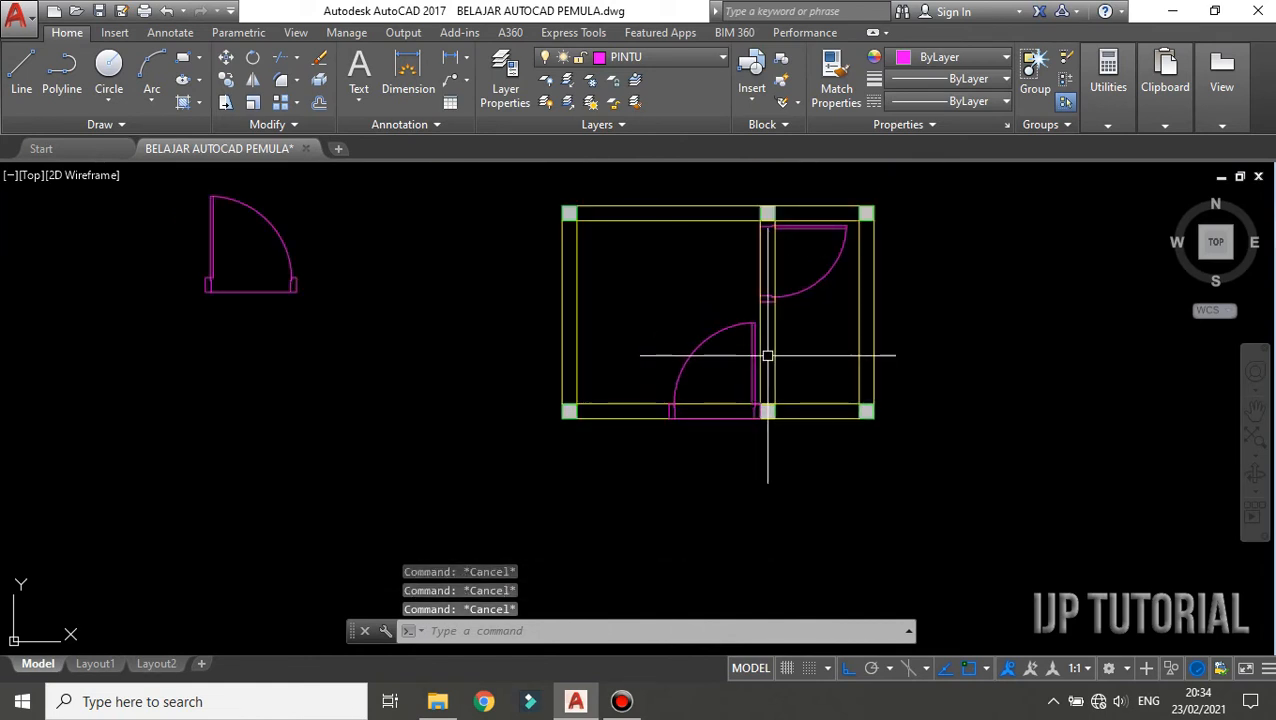
pyautogui.press('Return')
pyautogui.press('Return')
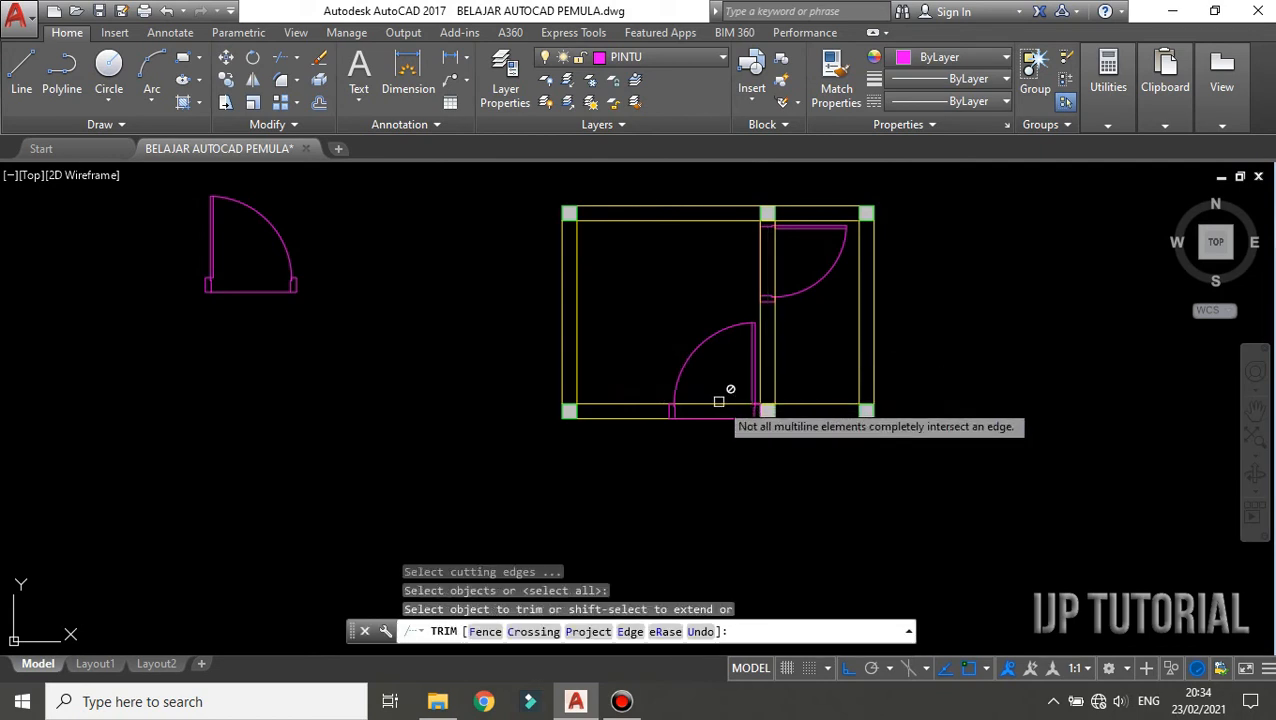
pyautogui.click(723, 433)
pyautogui.click(708, 400)
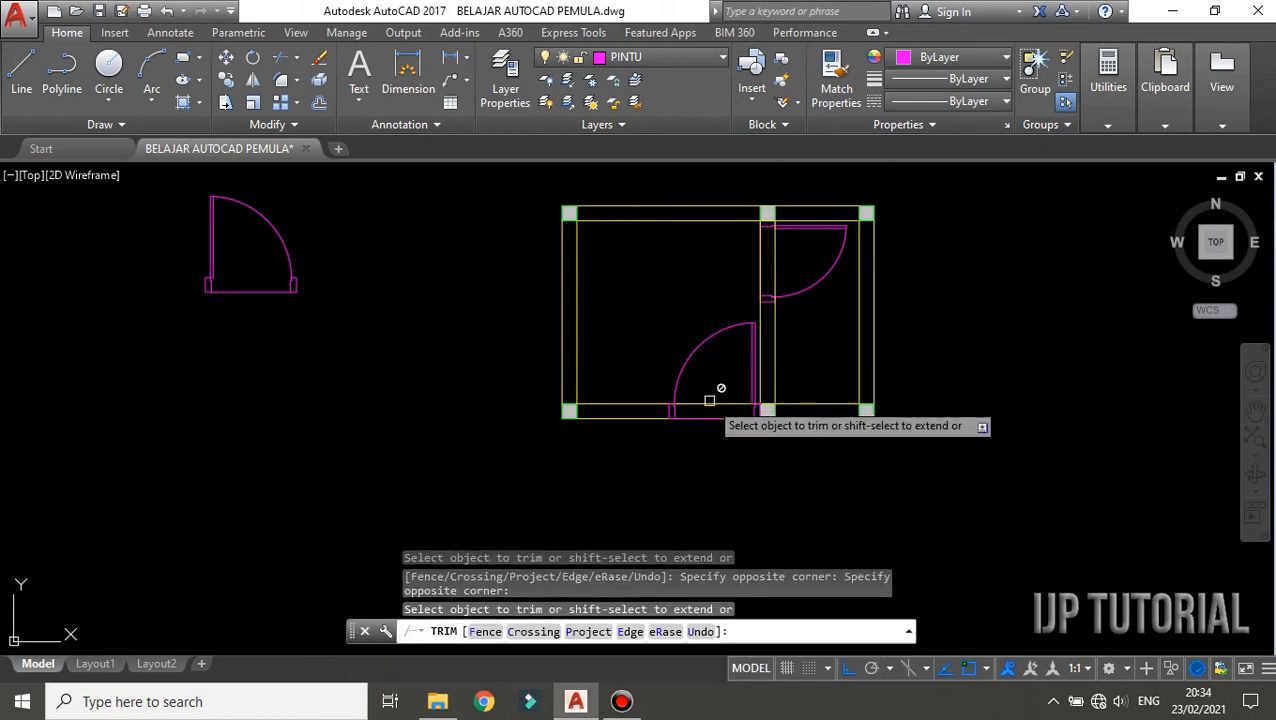
pyautogui.press('Escape')
# Step: Stretch the right end of the bottom wall multiline back to the outer edge of the 80-unit door's left jamb
pyautogui.scroll(2, 710, 403)
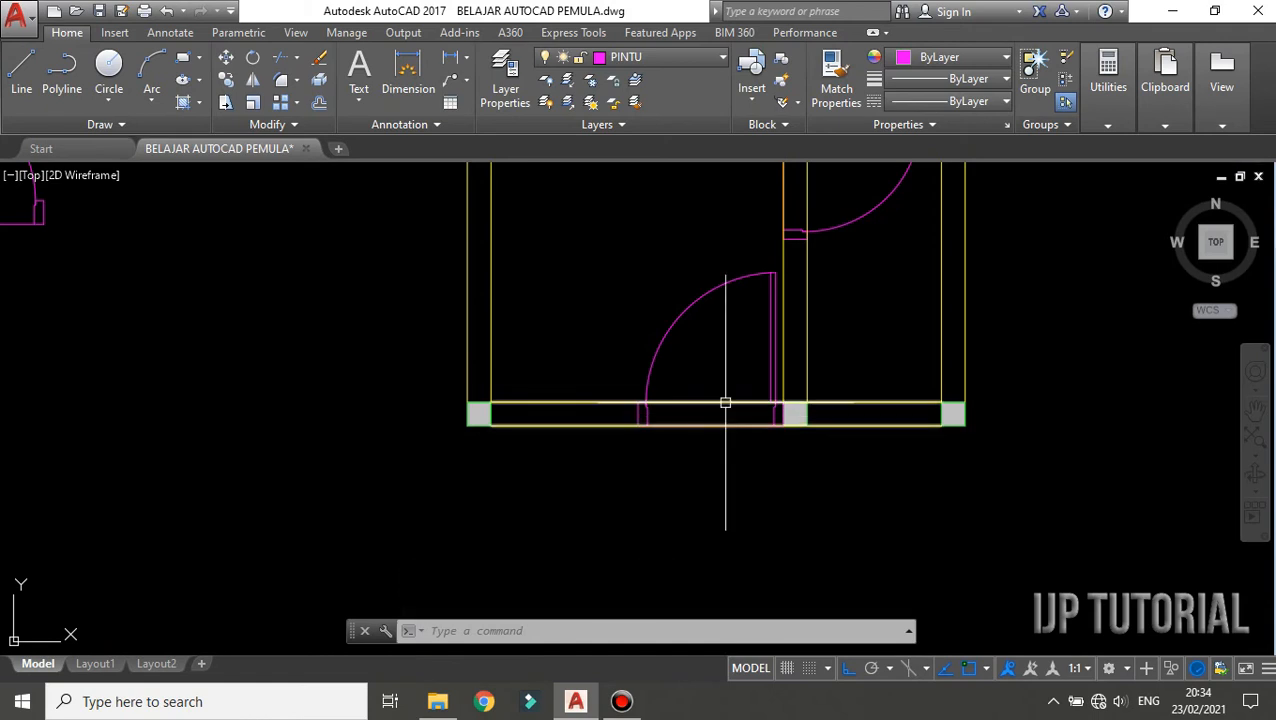
pyautogui.click(735, 414)
pyautogui.click(944, 413)
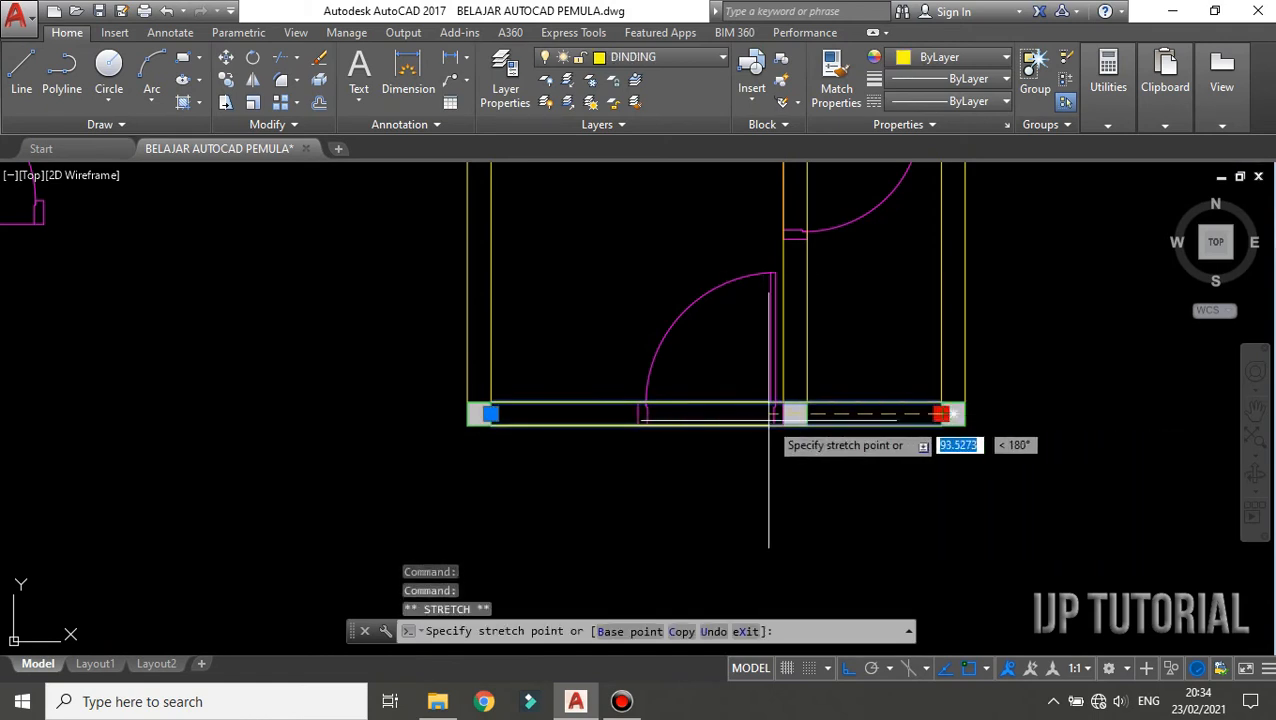
pyautogui.scroll(4, 641, 413)
pyautogui.click(615, 413)
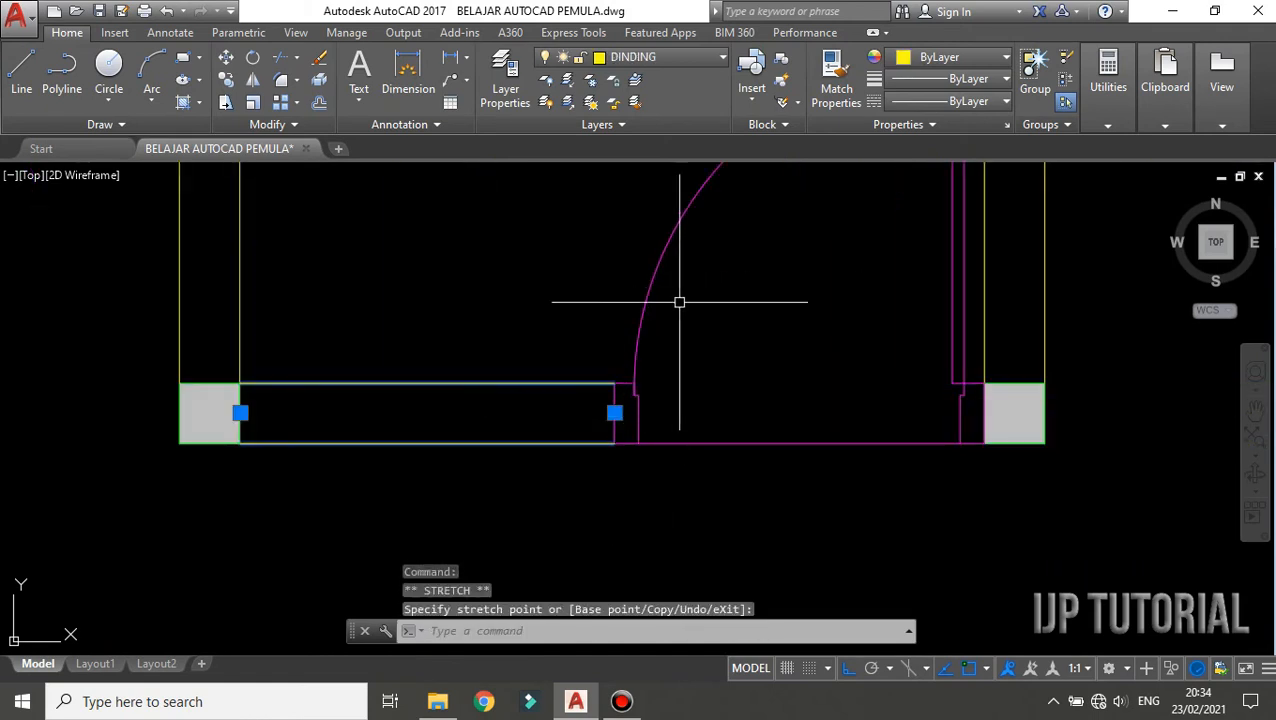
pyautogui.scroll(-2, 678, 296)
pyautogui.press('Escape')
# Step: Copy the shortened bottom wall segment from the lower-left column into the bay between the lower middle and lower-right columns
pyautogui.click(565, 350)
pyautogui.rightClick(565, 350)
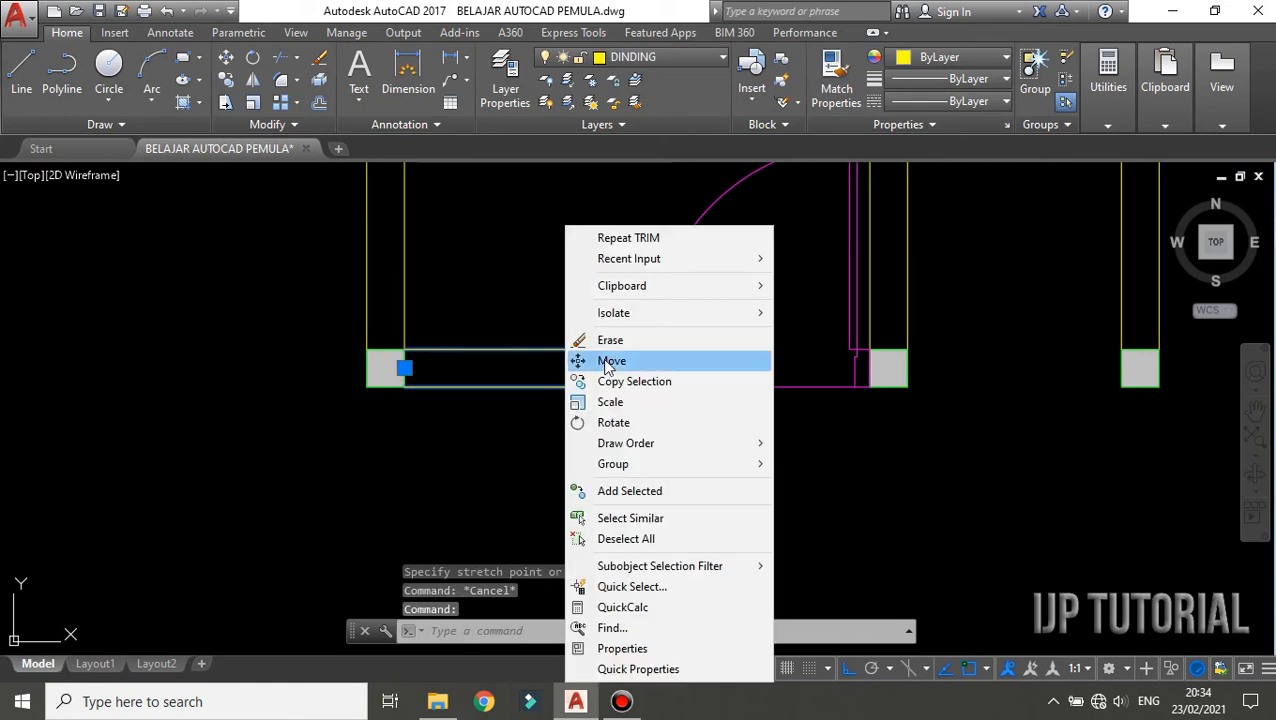
pyautogui.click(610, 380)
pyautogui.click(404, 368)
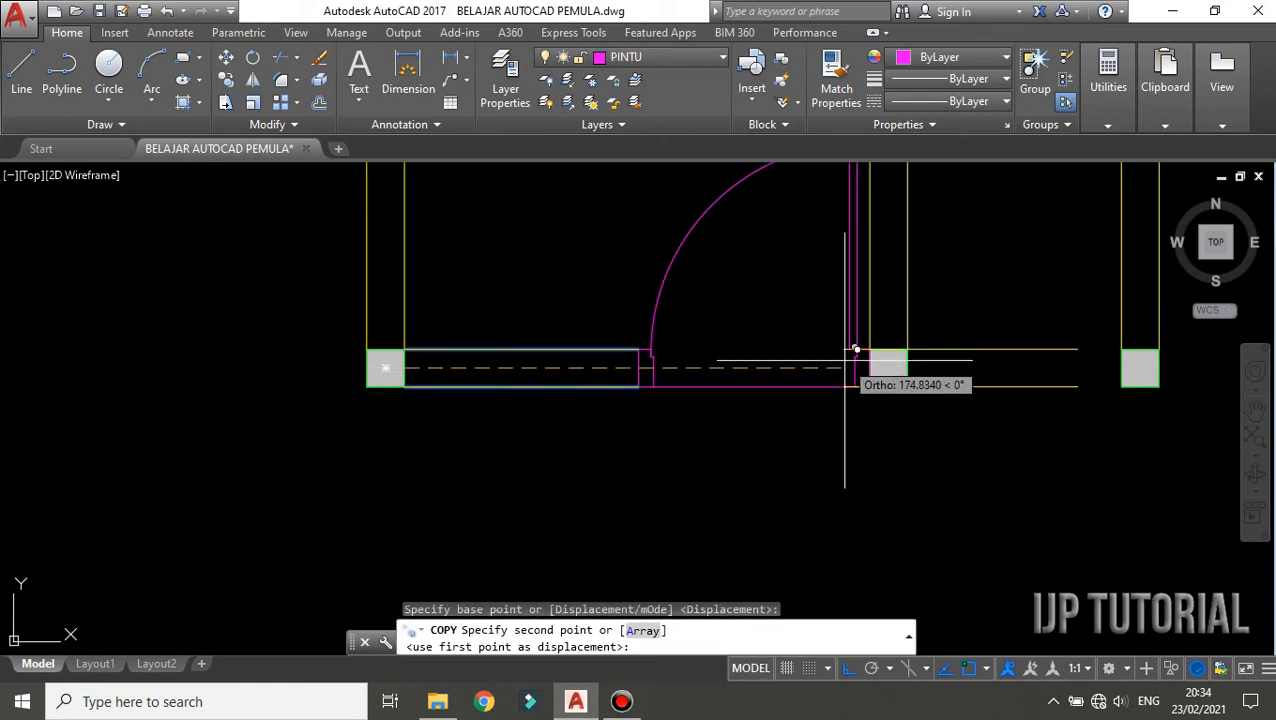
pyautogui.click(906, 367)
pyautogui.press('Escape')
pyautogui.scroll(-4, 905, 367)
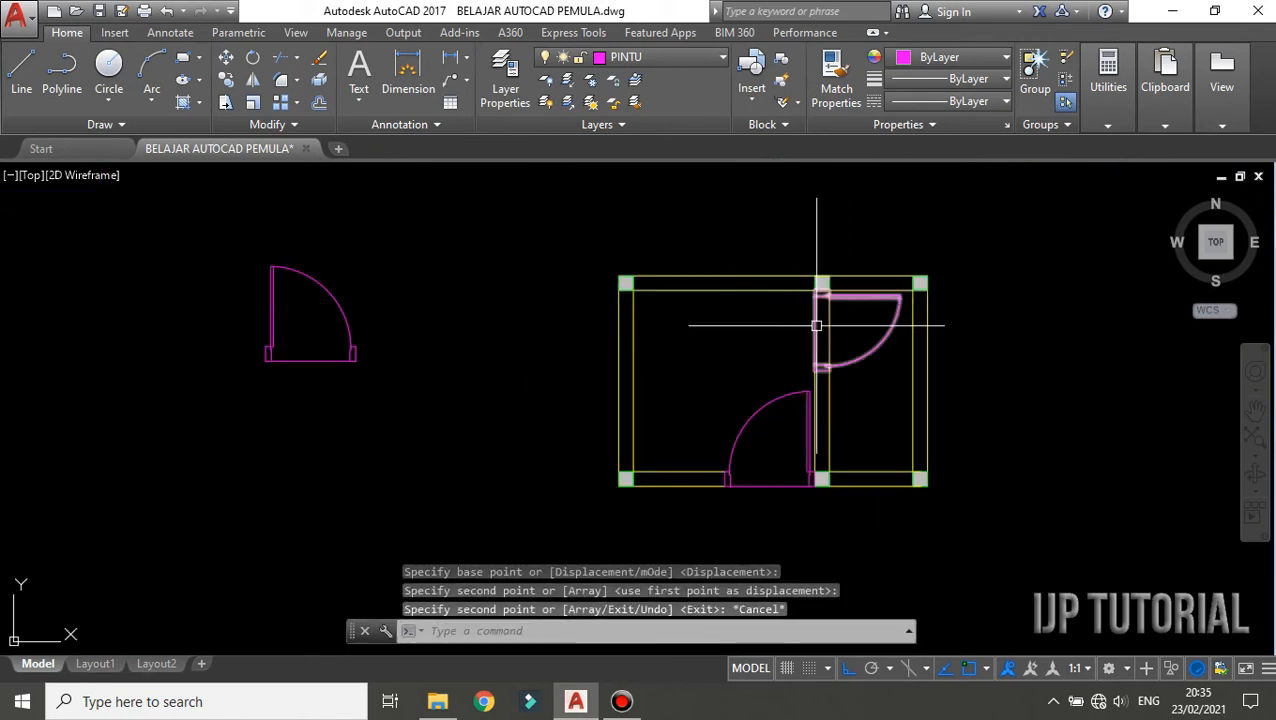
# Step: Stretch the upper end of the middle wall multiline down to the outer edge of the WC door's lower jamb
pyautogui.click(829, 327)
pyautogui.scroll(5, 829, 327)
pyautogui.click(822, 290)
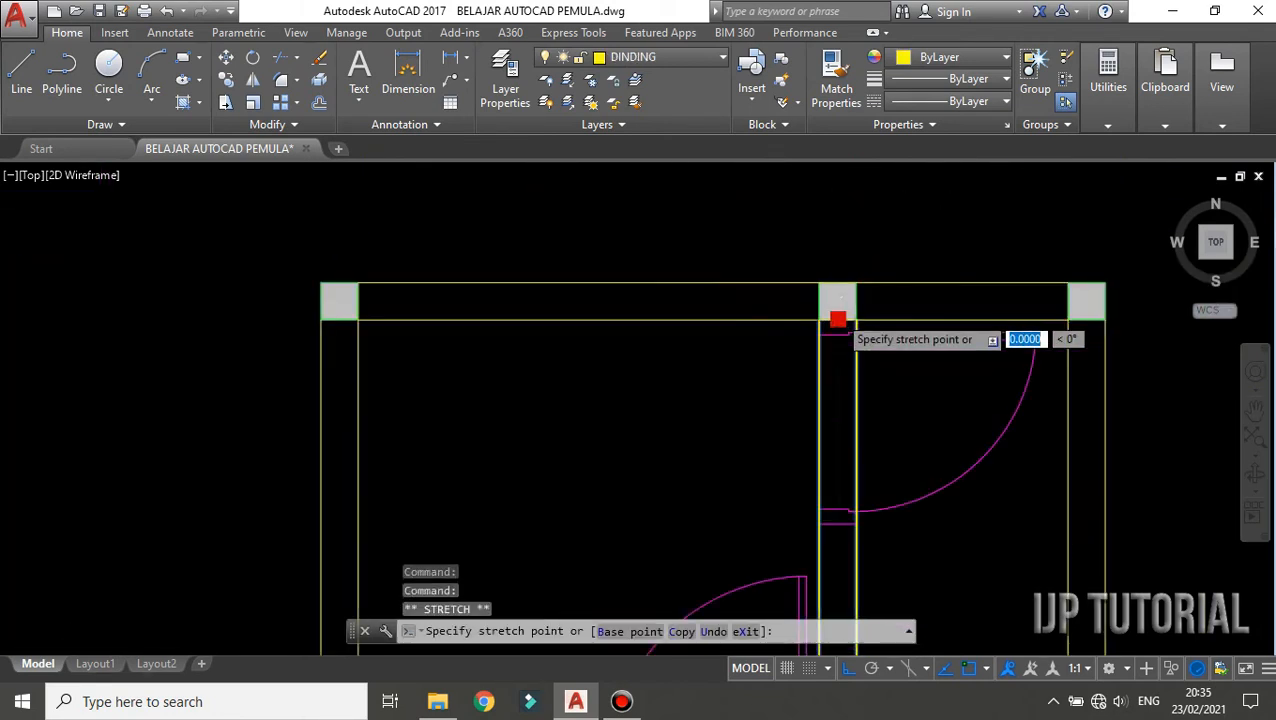
pyautogui.scroll(-2, 783, 436)
pyautogui.press('Escape')
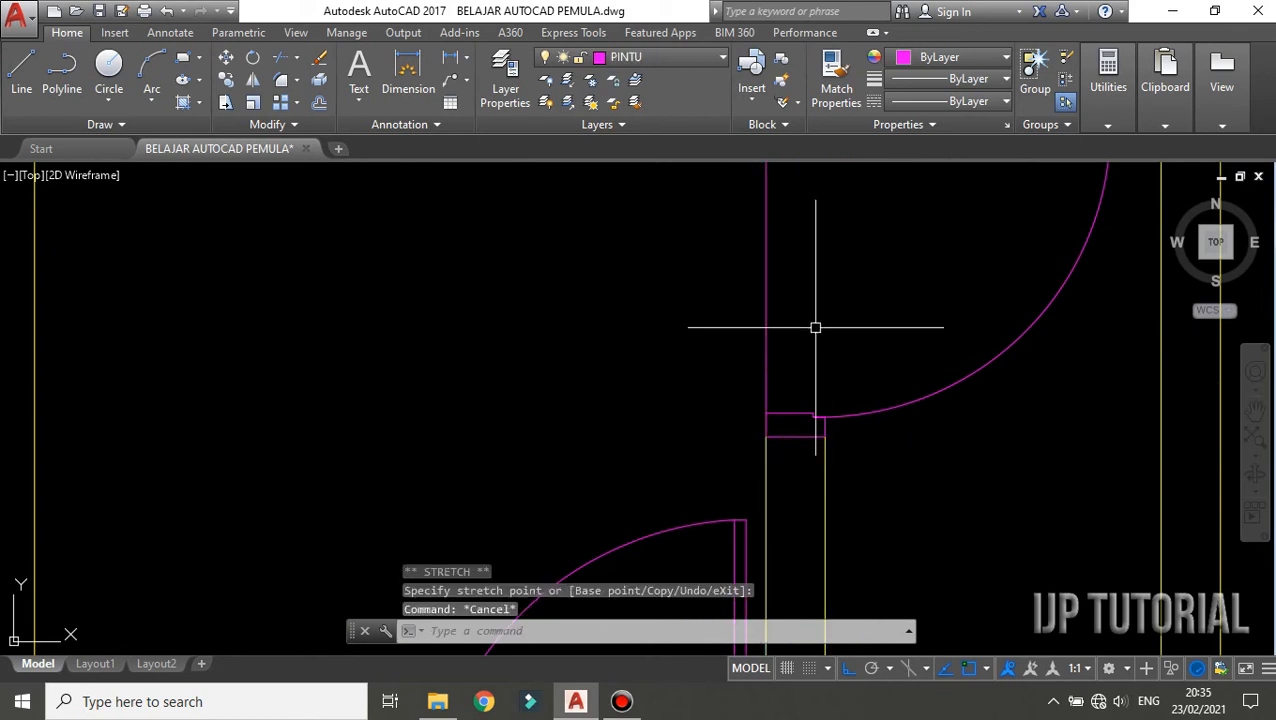
# Step: Erase the spare door symbol lying outside the floor plan
pyautogui.scroll(-3, 817, 325)
pyautogui.click(978, 276)
pyautogui.click(926, 280)
pyautogui.scroll(2, 755, 338)
pyautogui.moveTo(888, 319); pyautogui.dragTo(879, 288, button='middle')
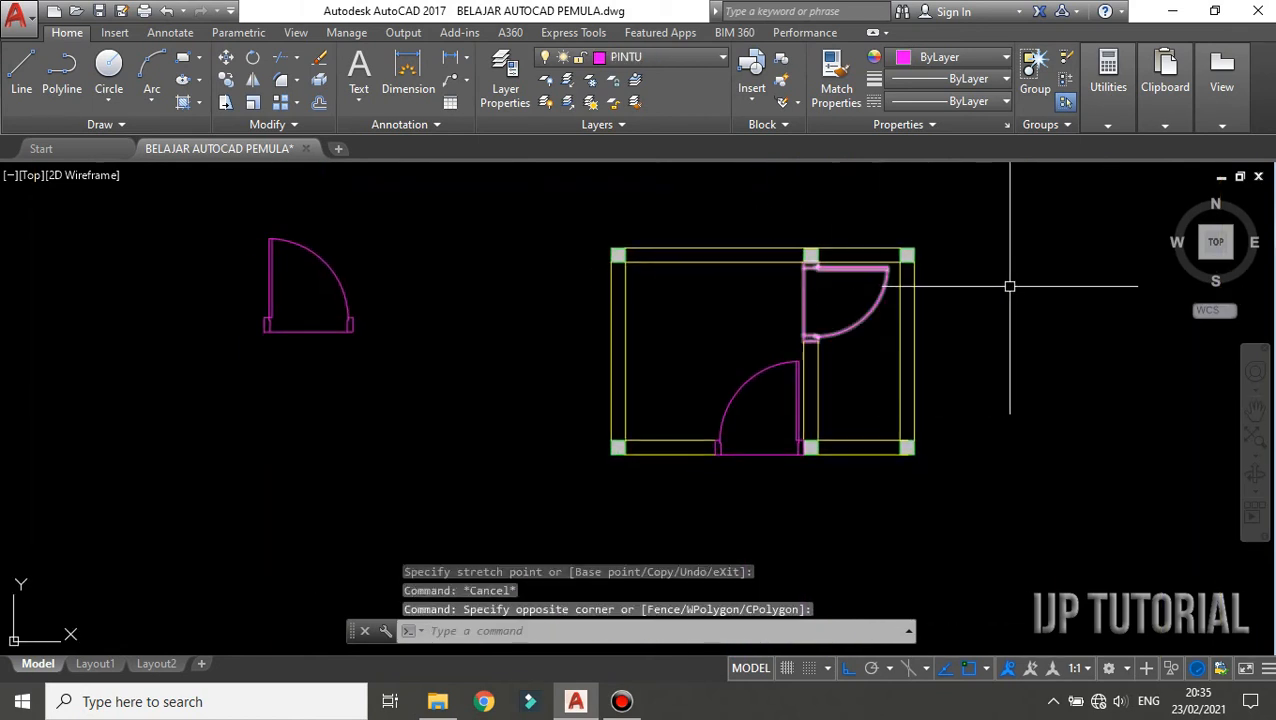
pyautogui.click(199, 207)
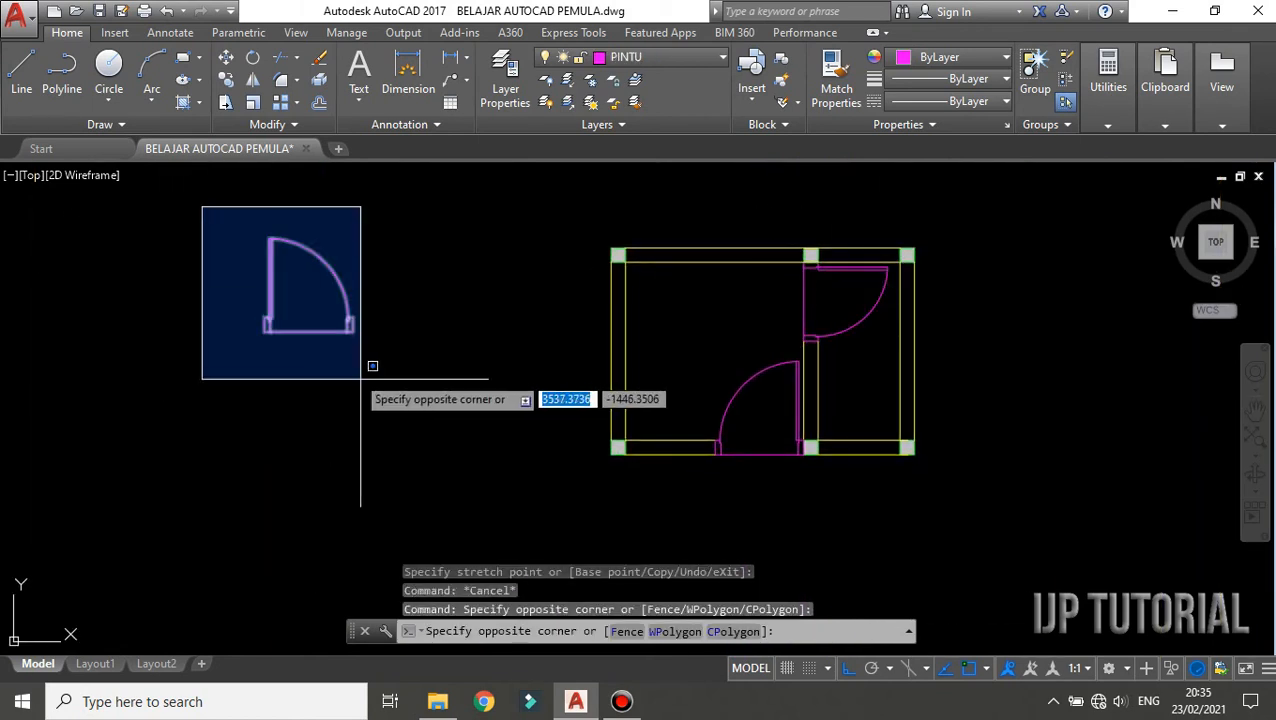
pyautogui.click(372, 366)
pyautogui.press('Delete')
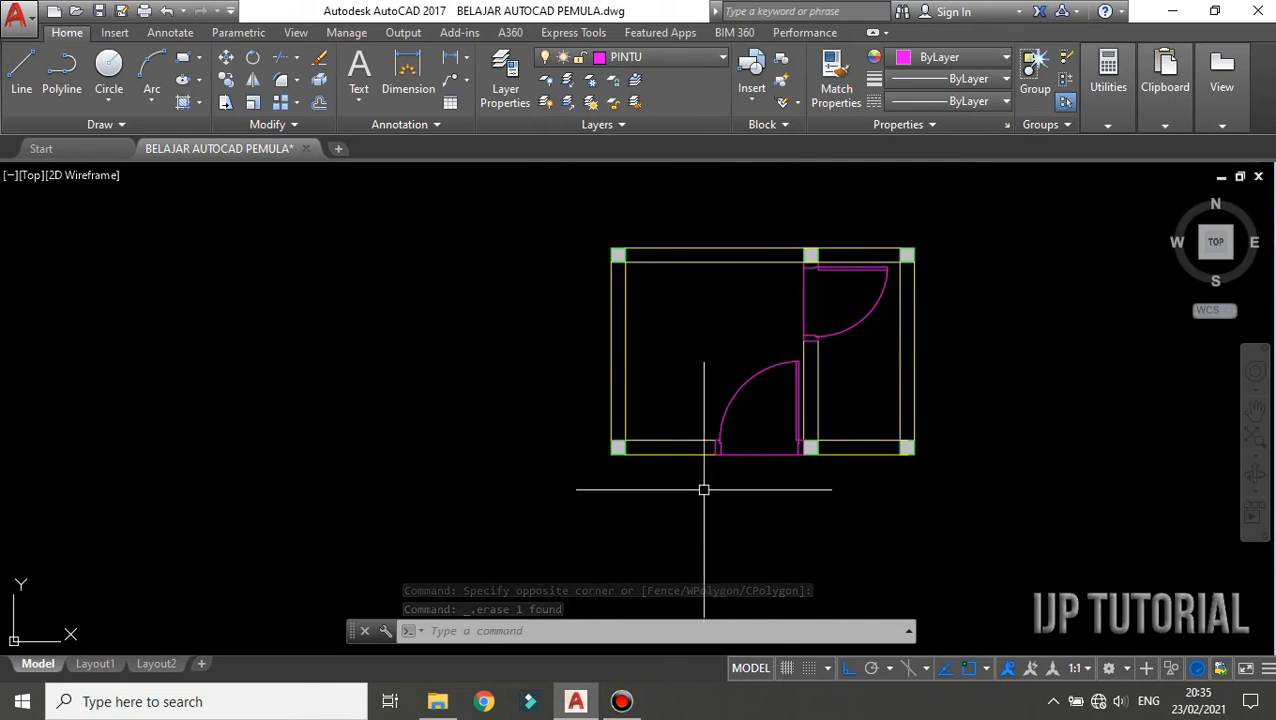
# Step: Make JENDELA the current layer
pyautogui.scroll(2, 703, 489)
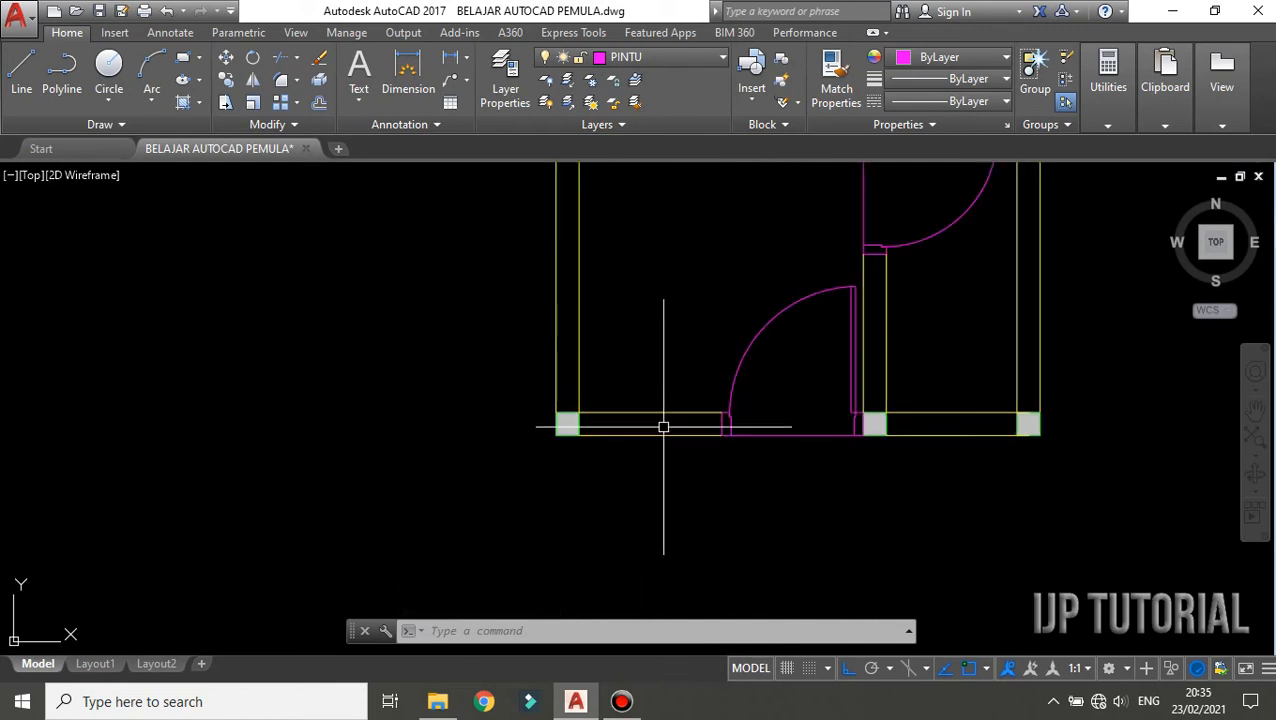
pyautogui.scroll(-2, 663, 428)
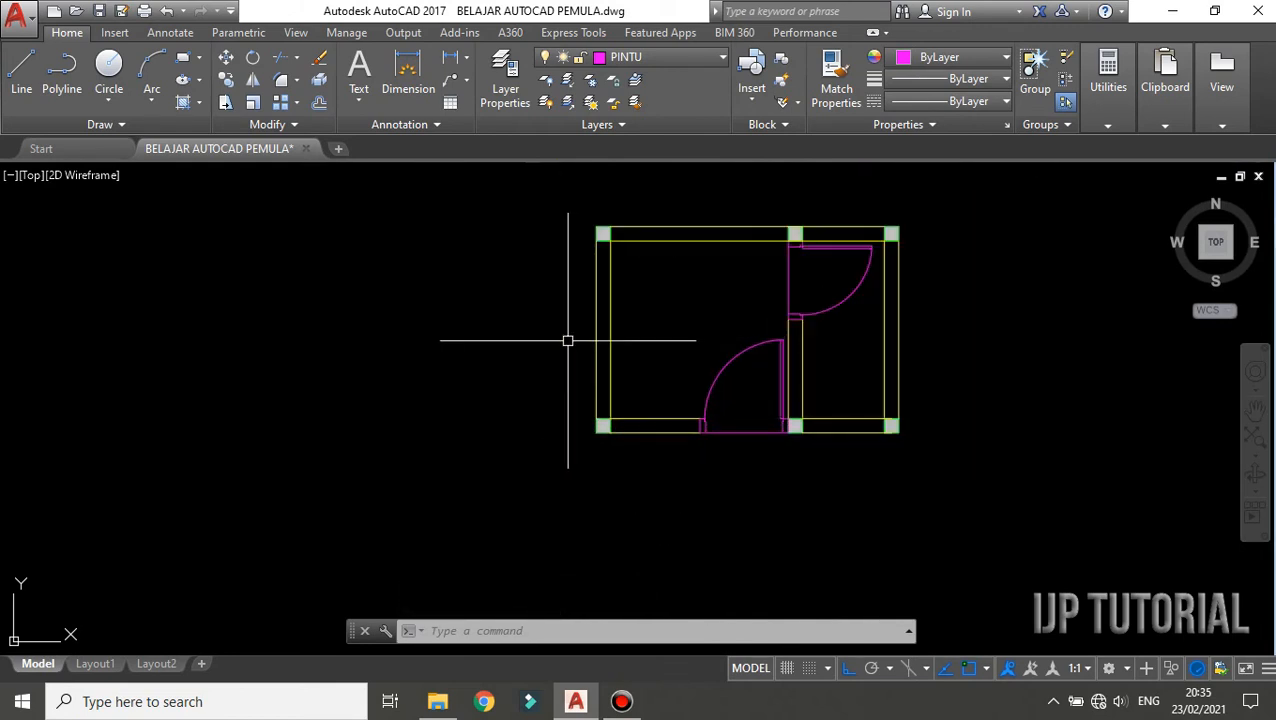
pyautogui.moveTo(567, 341); pyautogui.dragTo(678, 365, button='middle')
pyautogui.click(684, 60)
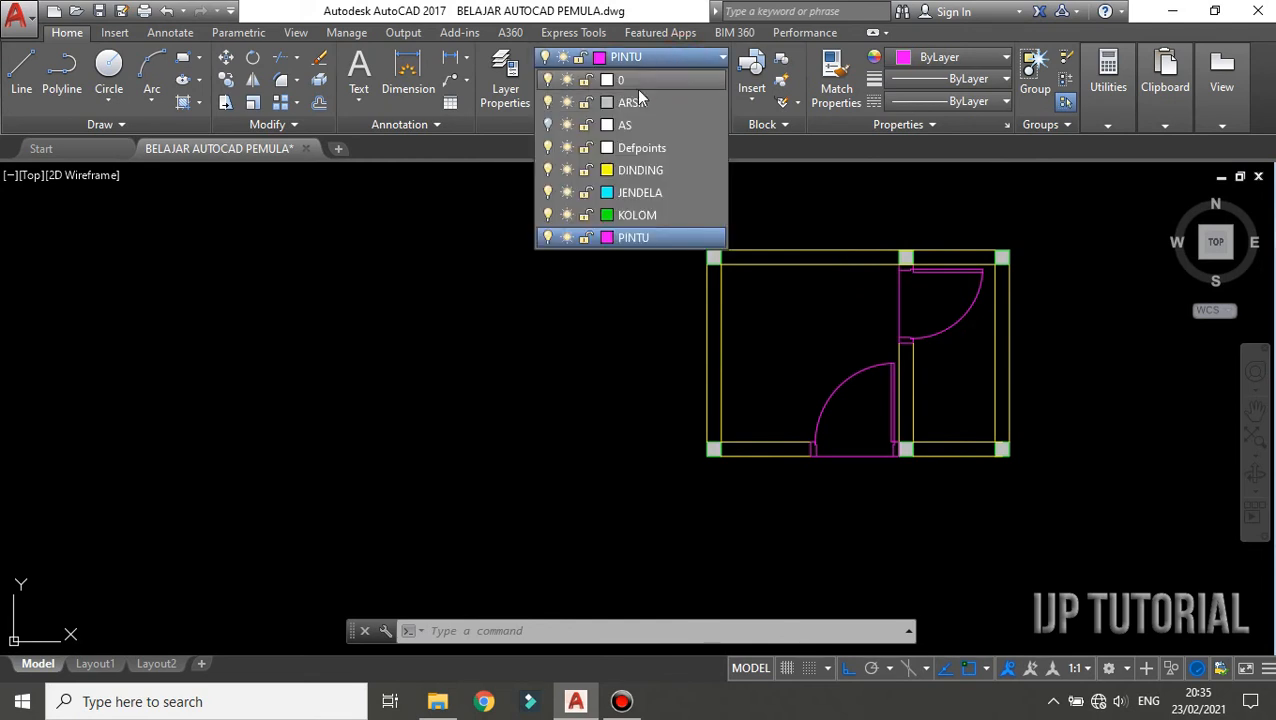
pyautogui.click(630, 193)
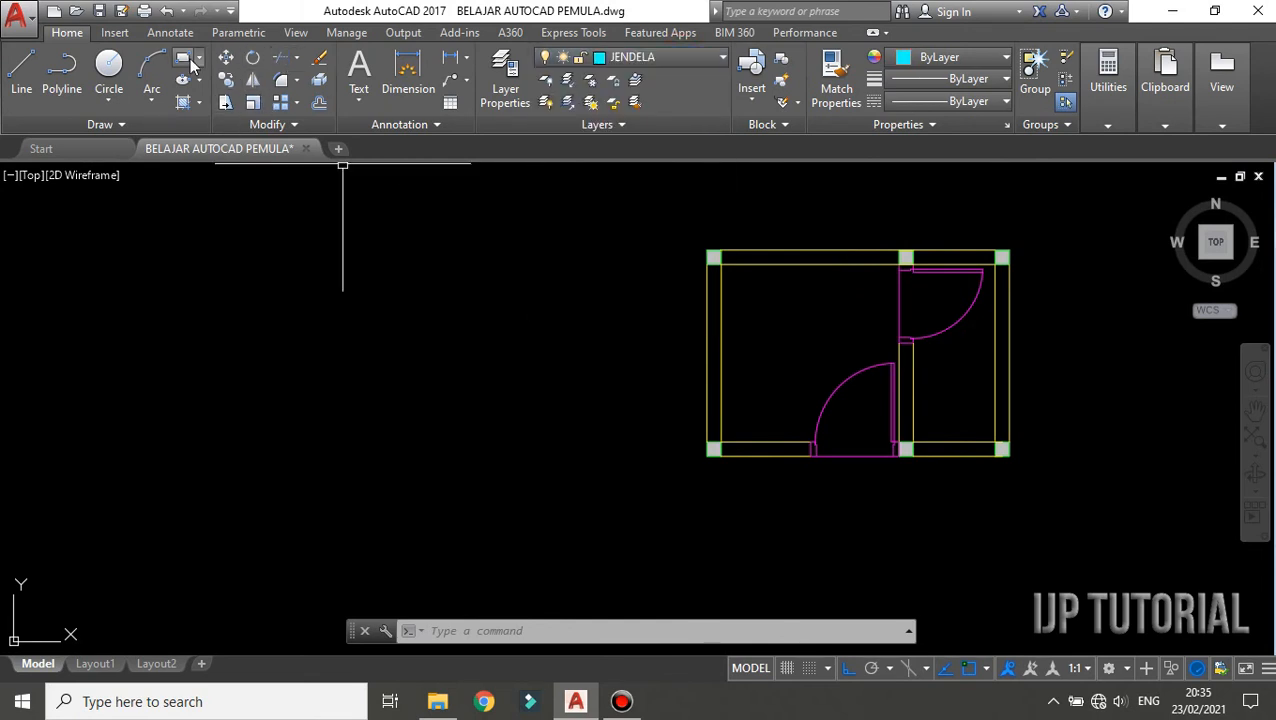
# Step: Draw a rectangle 6 units wide and 15 units high in the empty space beside the floor plan as the window jamb
pyautogui.click(182, 60)
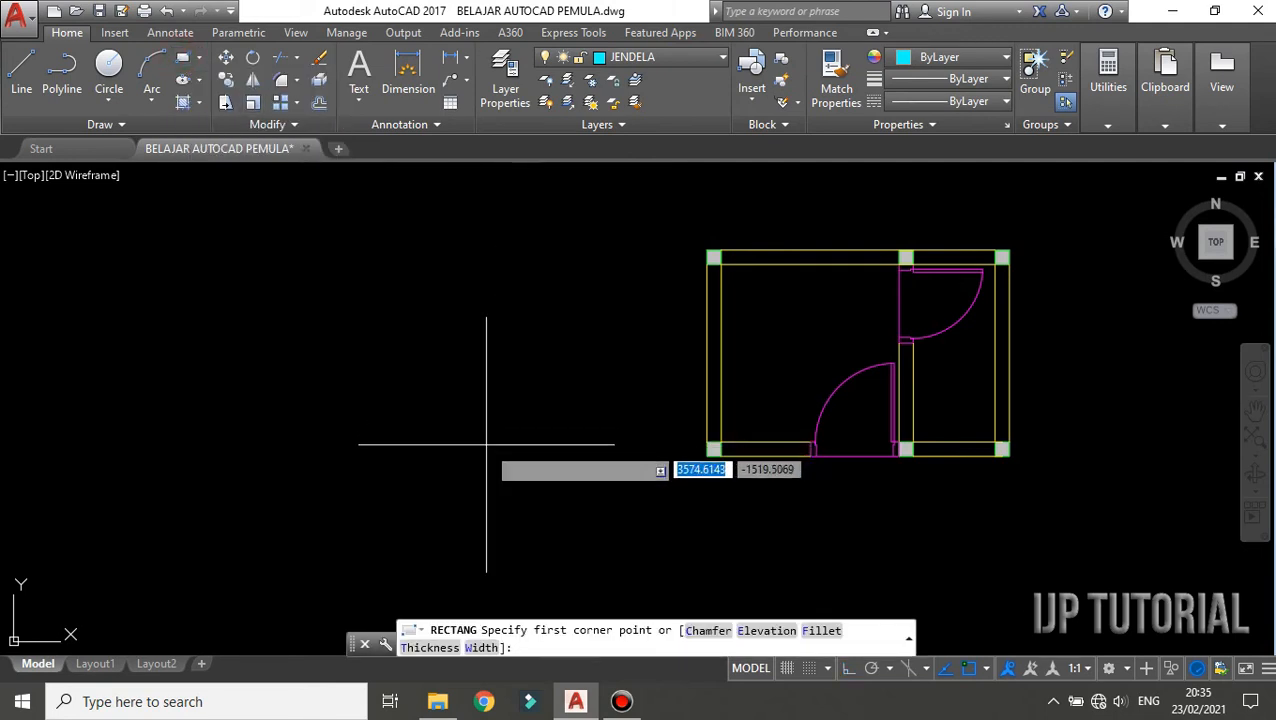
pyautogui.scroll(2, 490, 450)
pyautogui.click(423, 403)
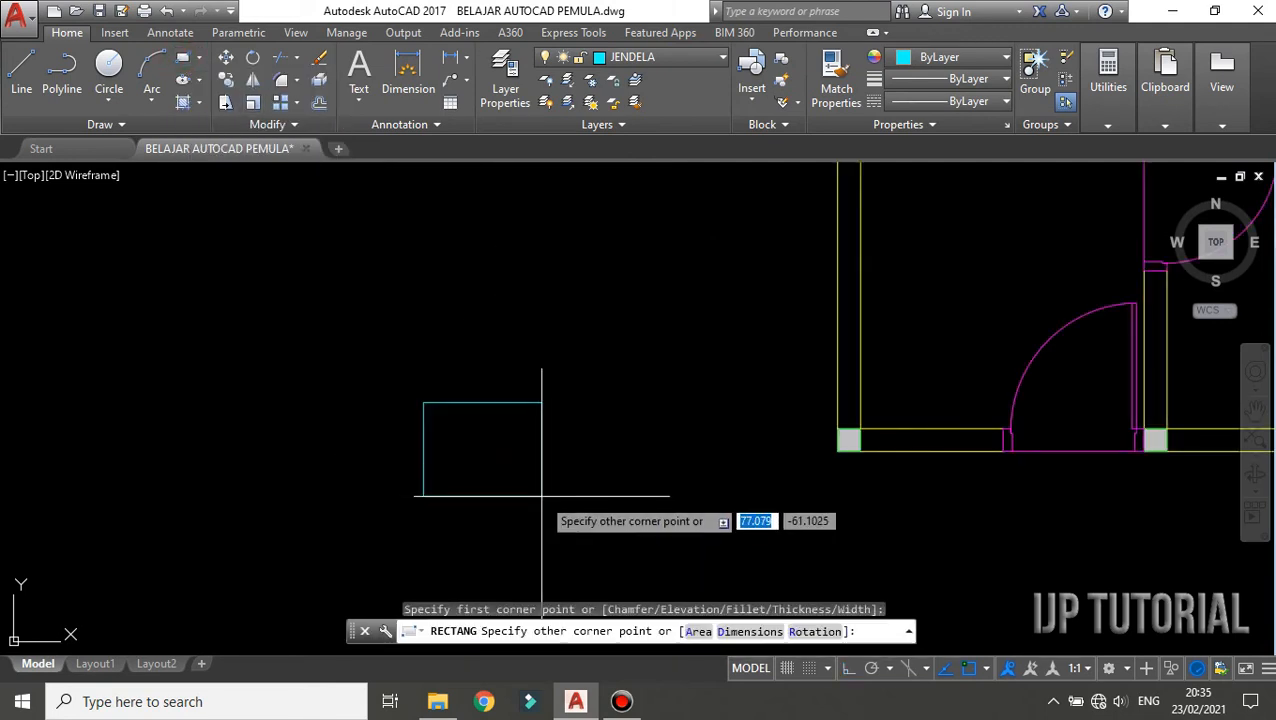
pyautogui.press('Tab')
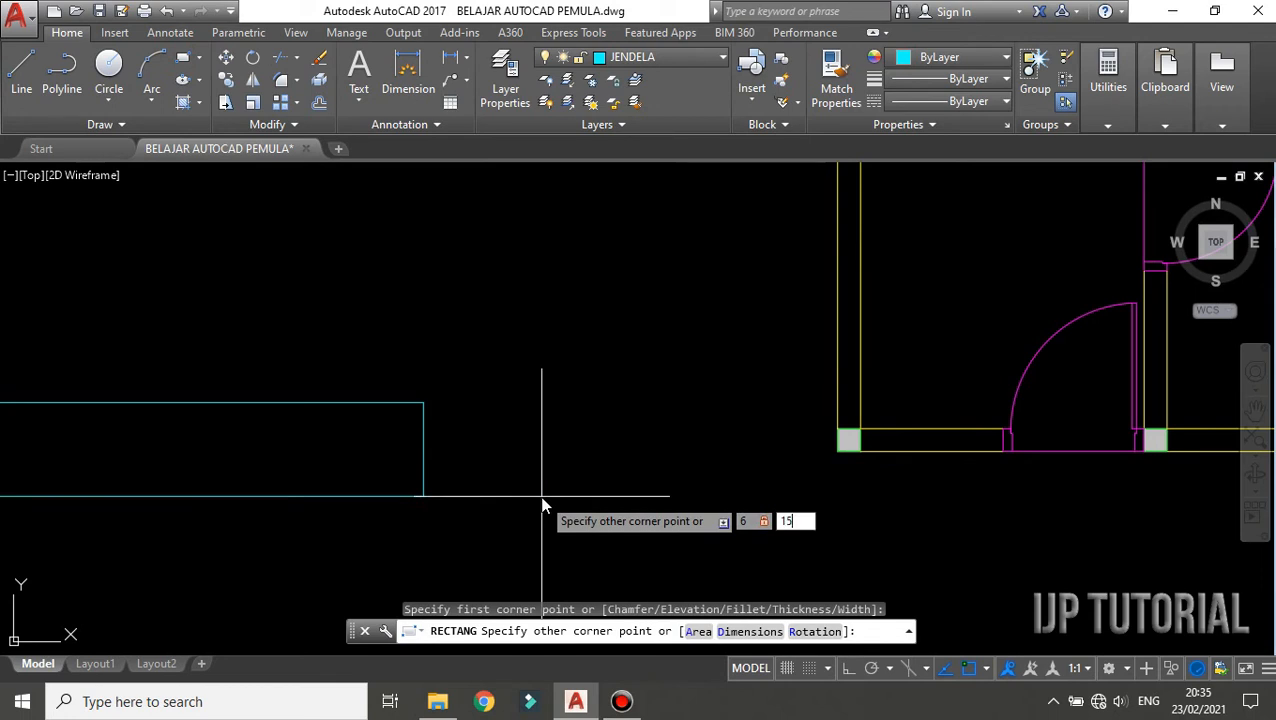
pyautogui.press('Return')
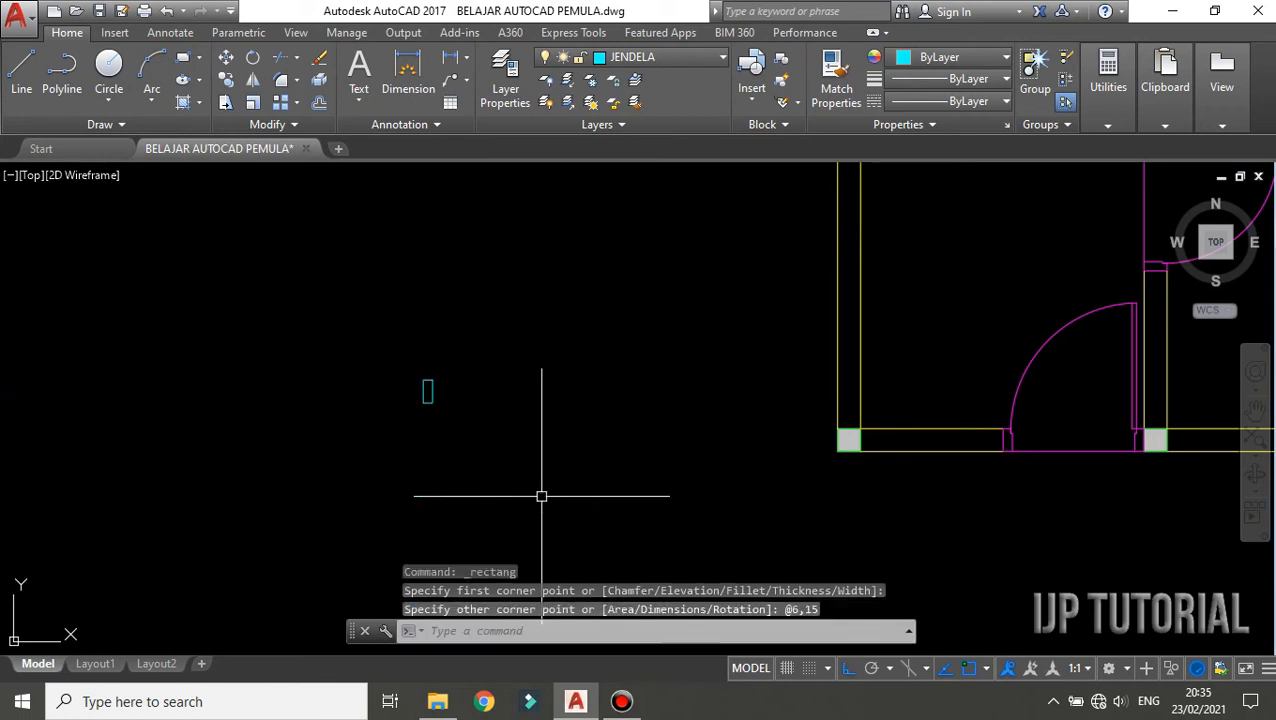
# Step: Draw a second rectangle 1 unit wide and 3 units high beside the 6 by 15 jamb rectangle
pyautogui.scroll(3, 427, 427)
pyautogui.scroll(-3, 427, 427)
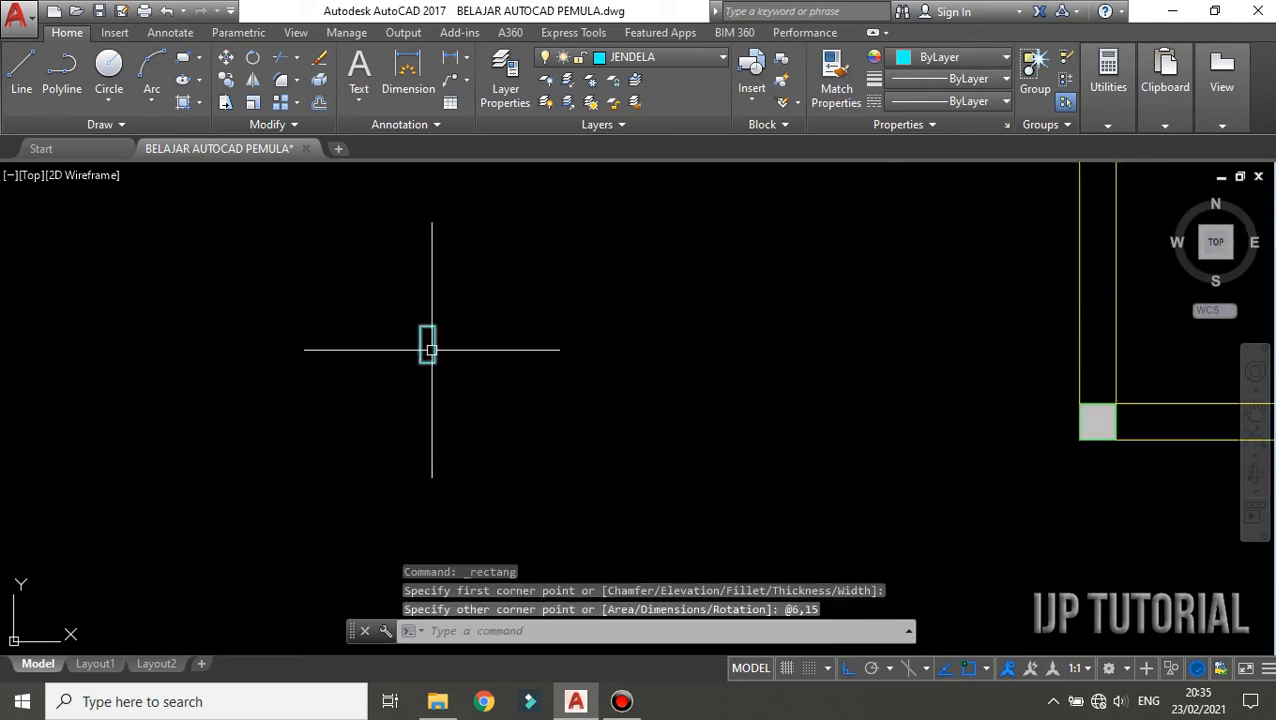
pyautogui.scroll(2, 893, 384)
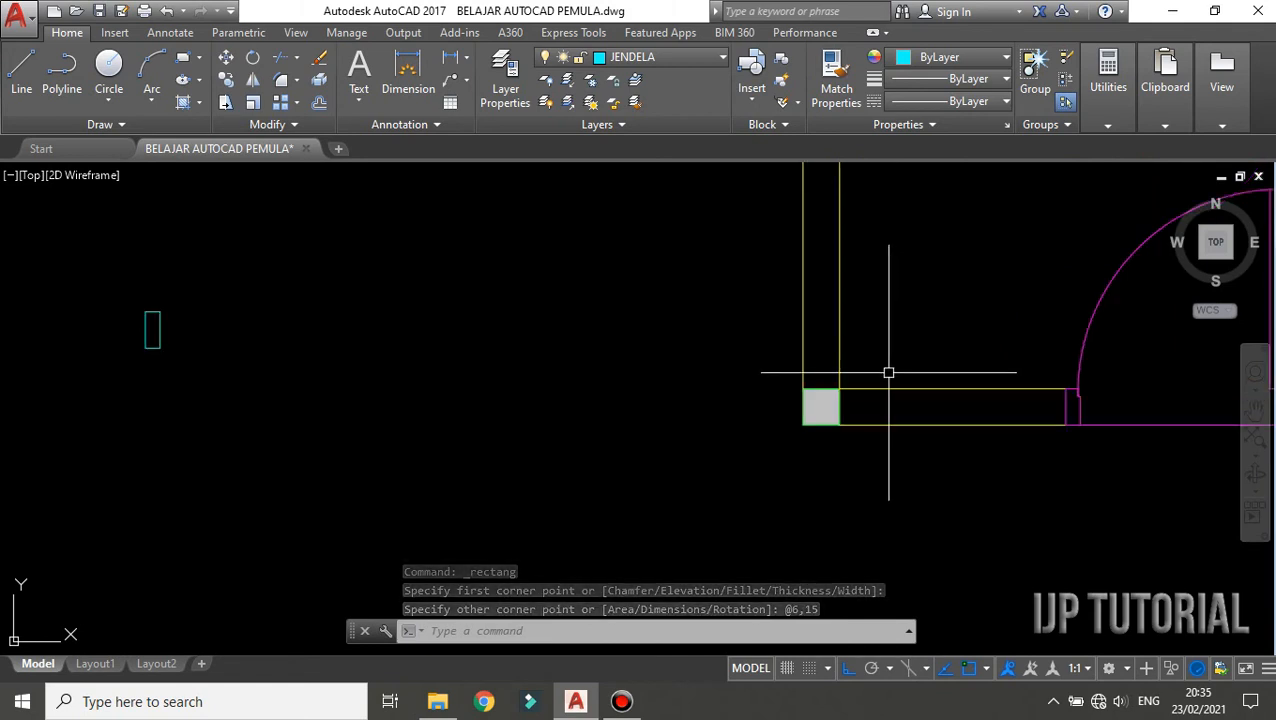
pyautogui.scroll(-2, 690, 330)
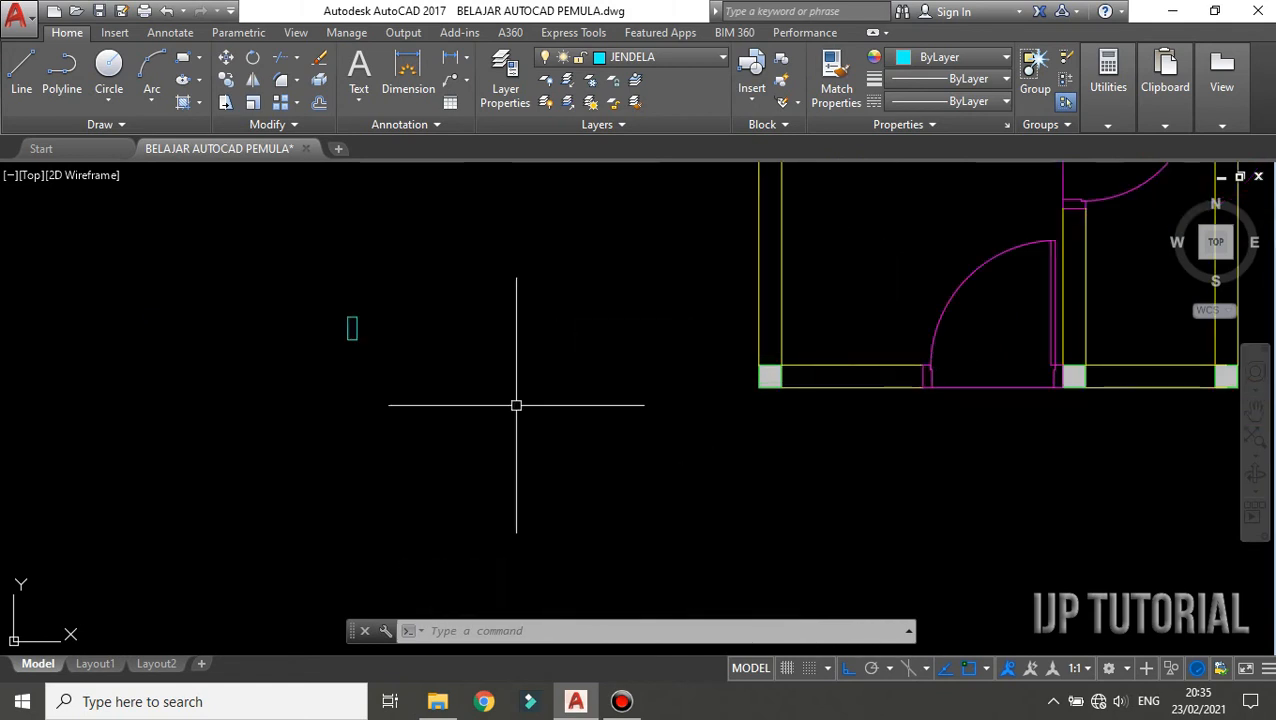
pyautogui.scroll(3, 313, 322)
pyautogui.click(190, 59)
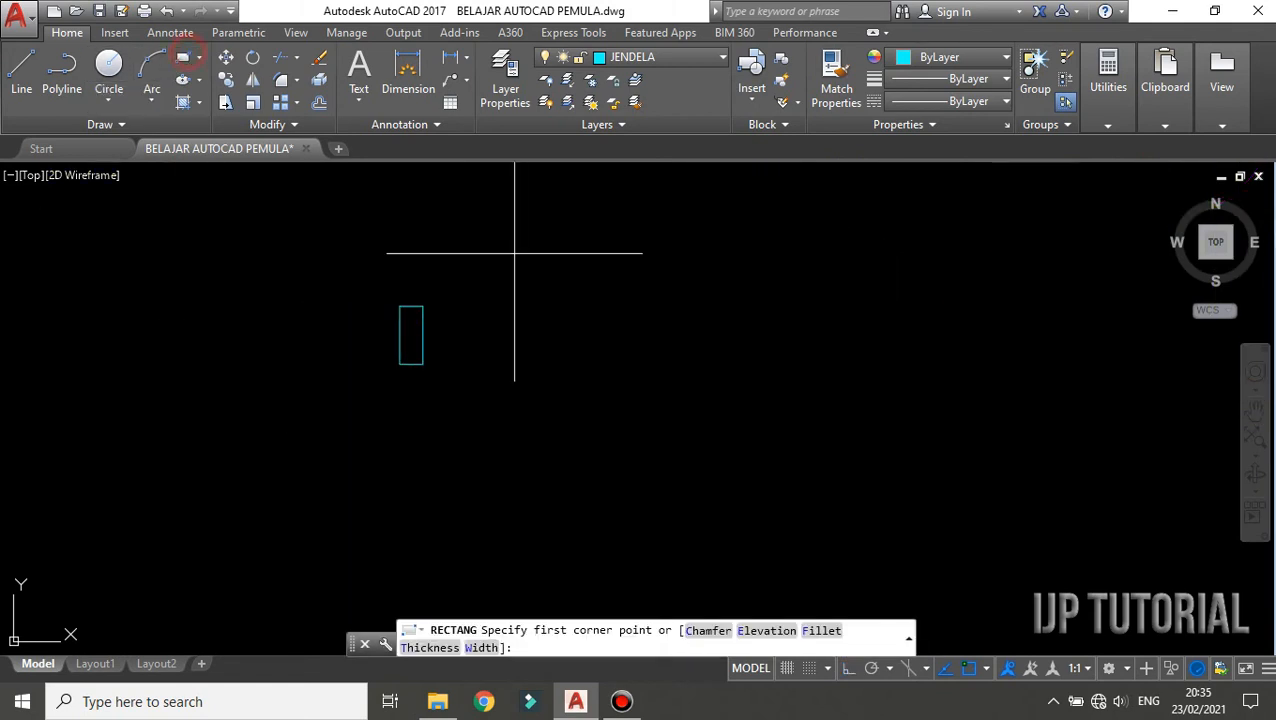
pyautogui.click(555, 373)
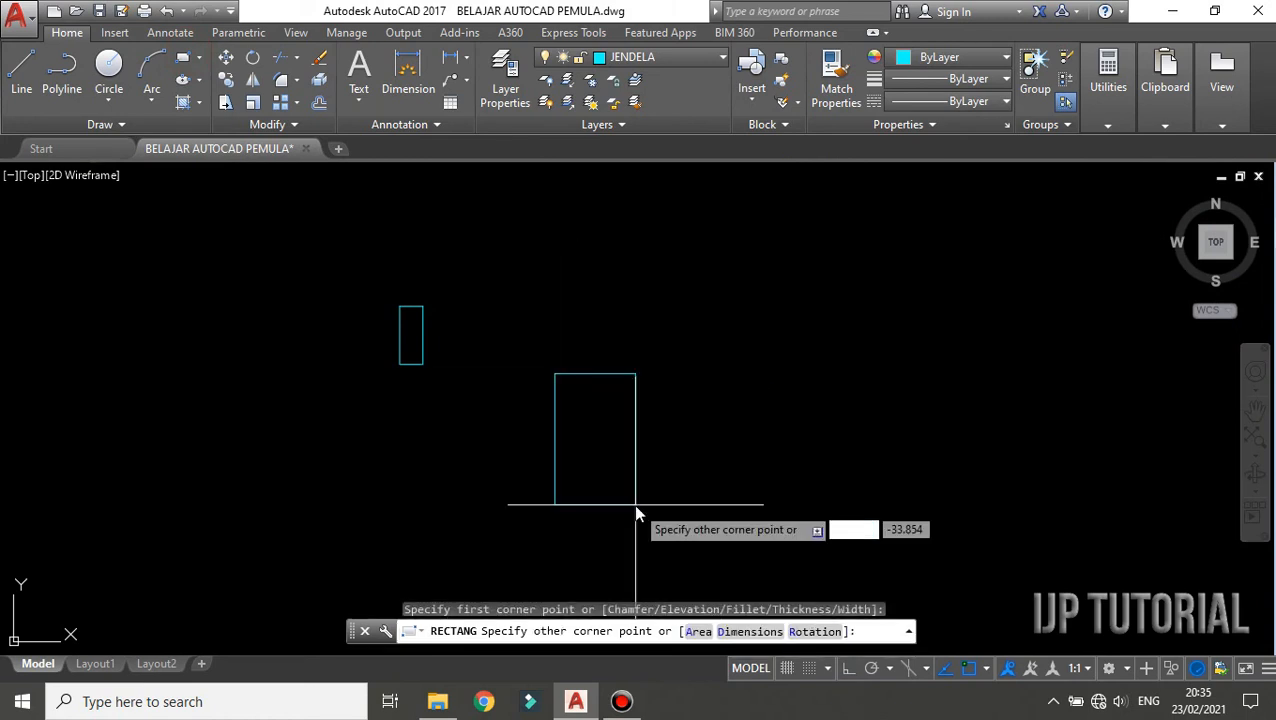
pyautogui.press('Tab')
pyautogui.write('3')
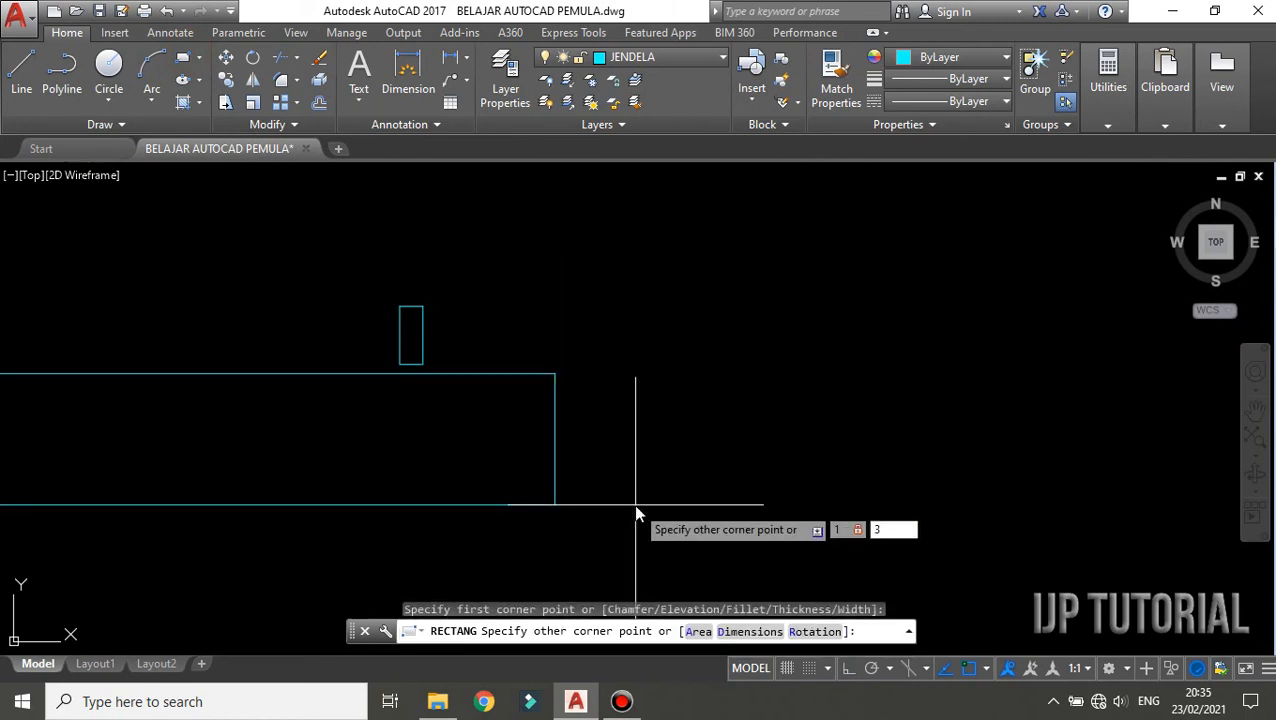
pyautogui.press('Return')
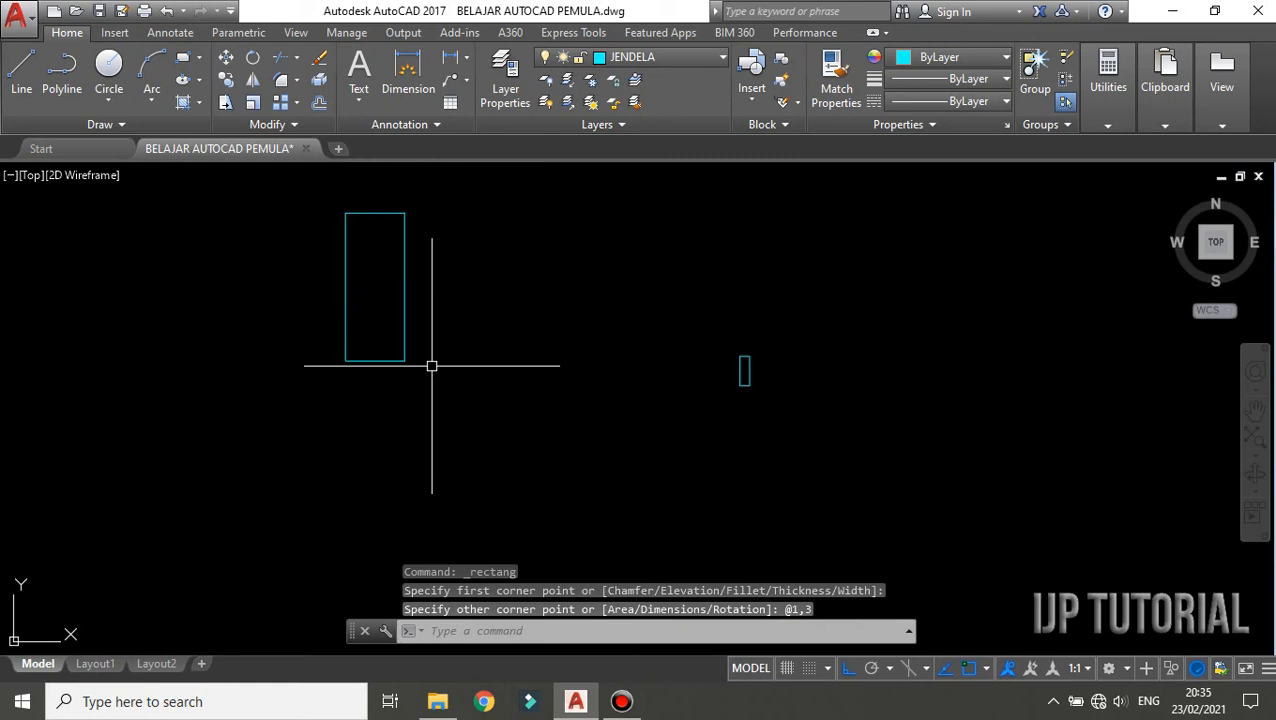
# Step: Move the 1 by 3 rectangle by its lower-right corner onto the lower-right corner of the 6 by 15 rectangle
pyautogui.click(786, 433)
pyautogui.click(658, 313)
pyautogui.rightClick(643, 200)
pyautogui.click(700, 361)
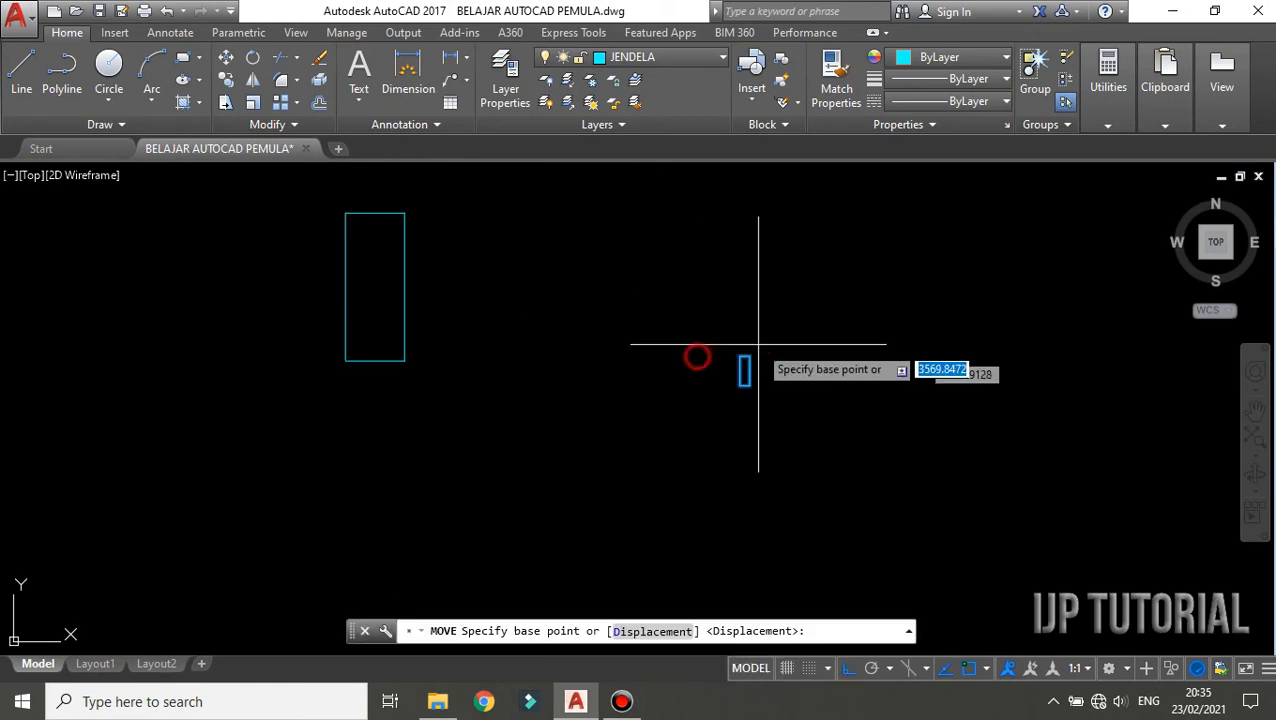
pyautogui.click(748, 384)
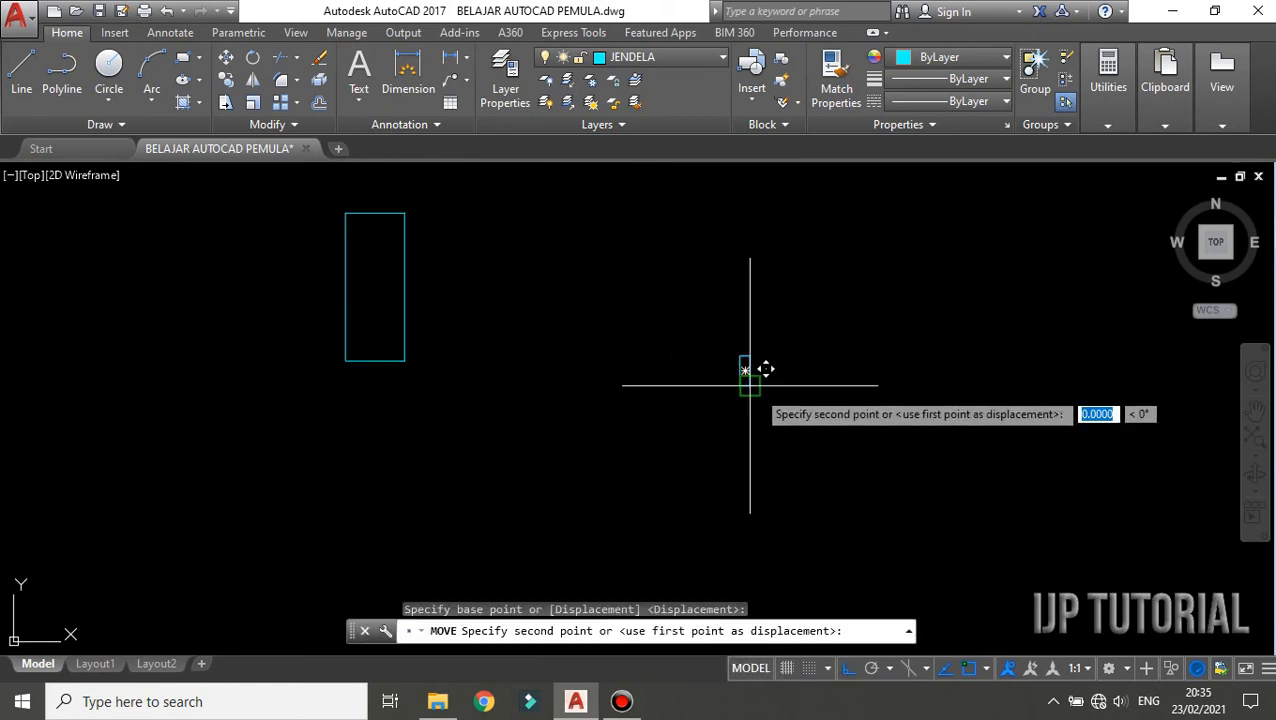
pyautogui.click(405, 358)
pyautogui.press('Escape')
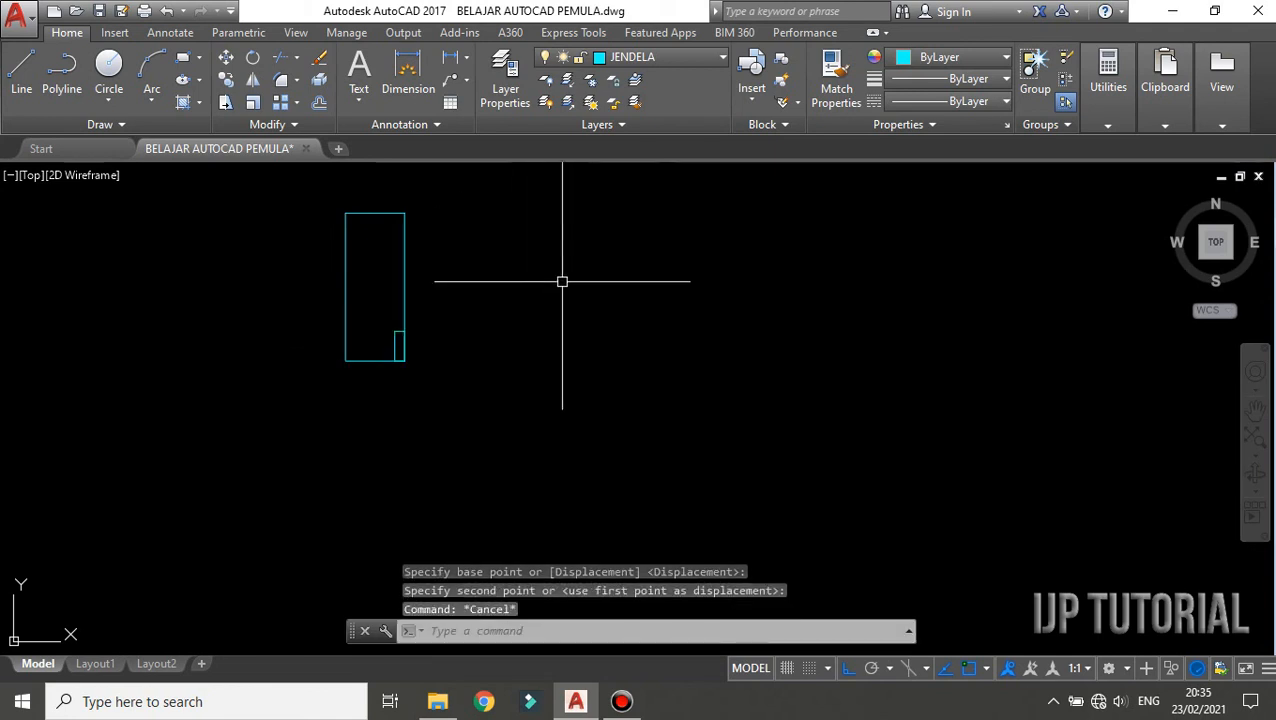
# Step: Trim away the overlapping outer corner lines of the two rectangles to leave a 1 by 3 notch in the jamb
pyautogui.press('Escape')
pyautogui.press('Escape')
pyautogui.write('TR')
pyautogui.press('Return')
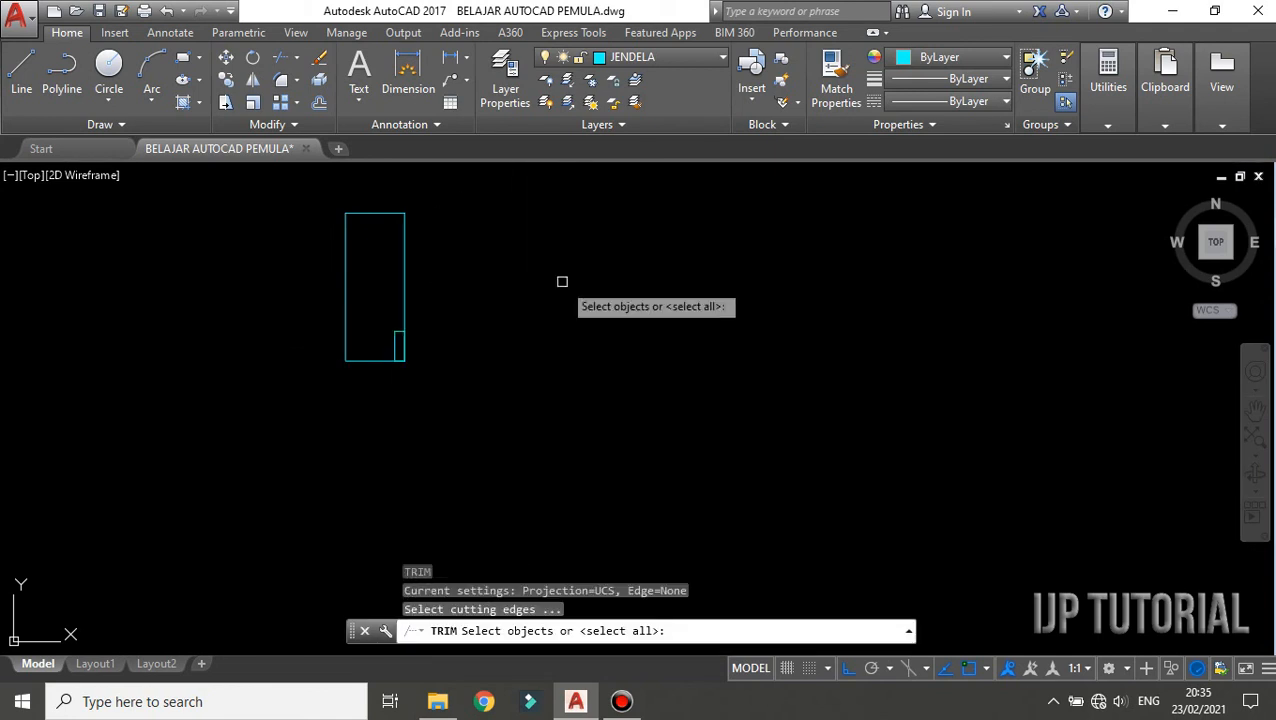
pyautogui.press('Return')
pyautogui.scroll(4, 415, 326)
pyautogui.click(423, 424)
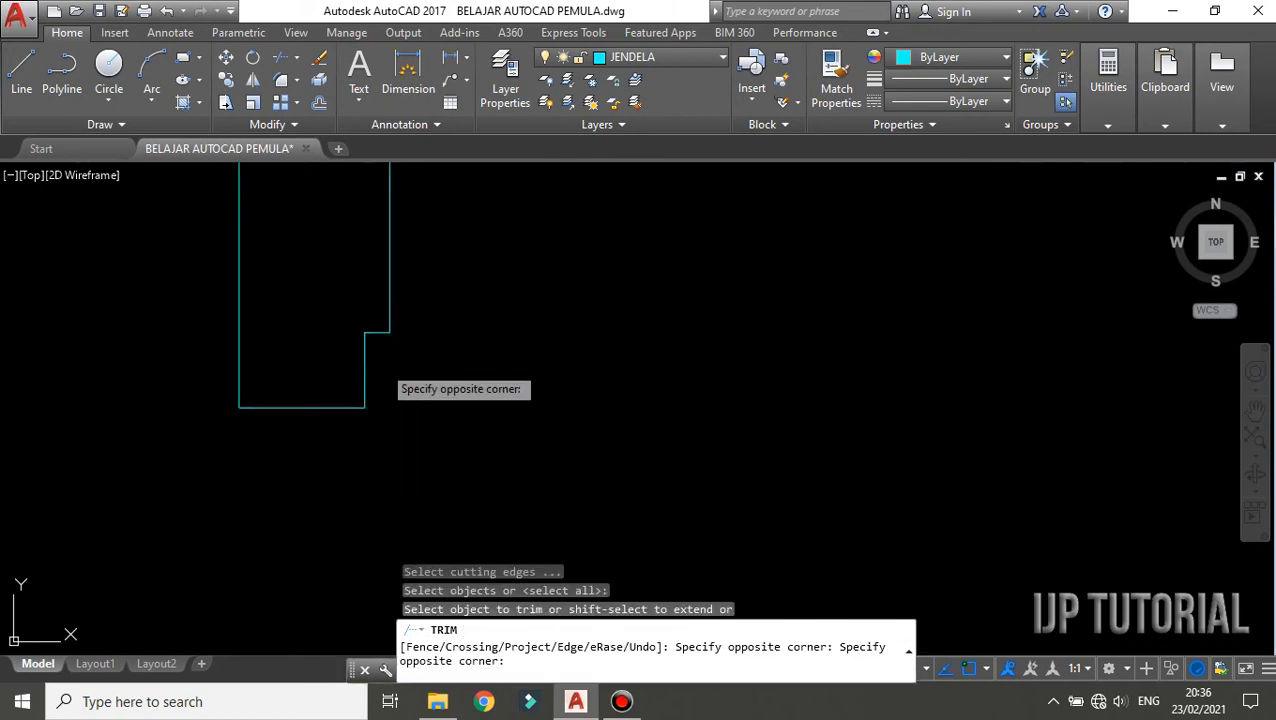
pyautogui.press('Escape')
# Step: Draw a 50-unit horizontal line to the right from the upper-right corner of the notched jamb
pyautogui.scroll(-3, 442, 396)
pyautogui.press('Return')
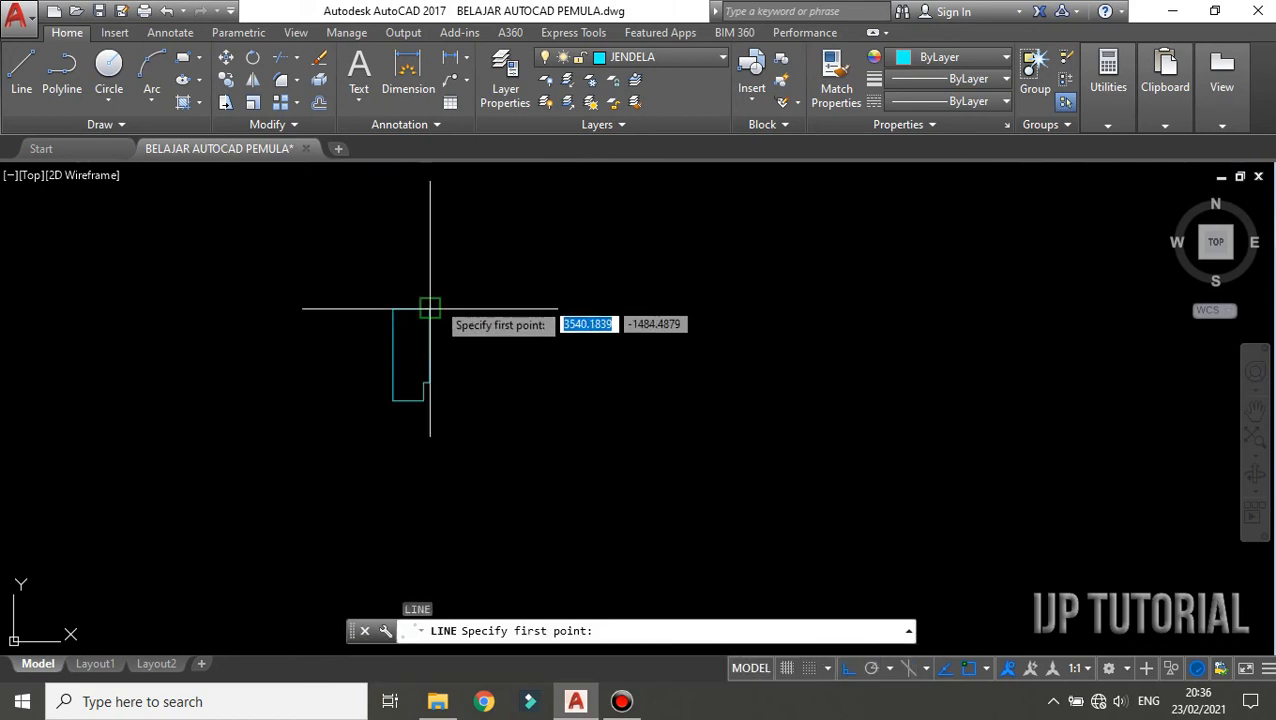
pyautogui.click(430, 309)
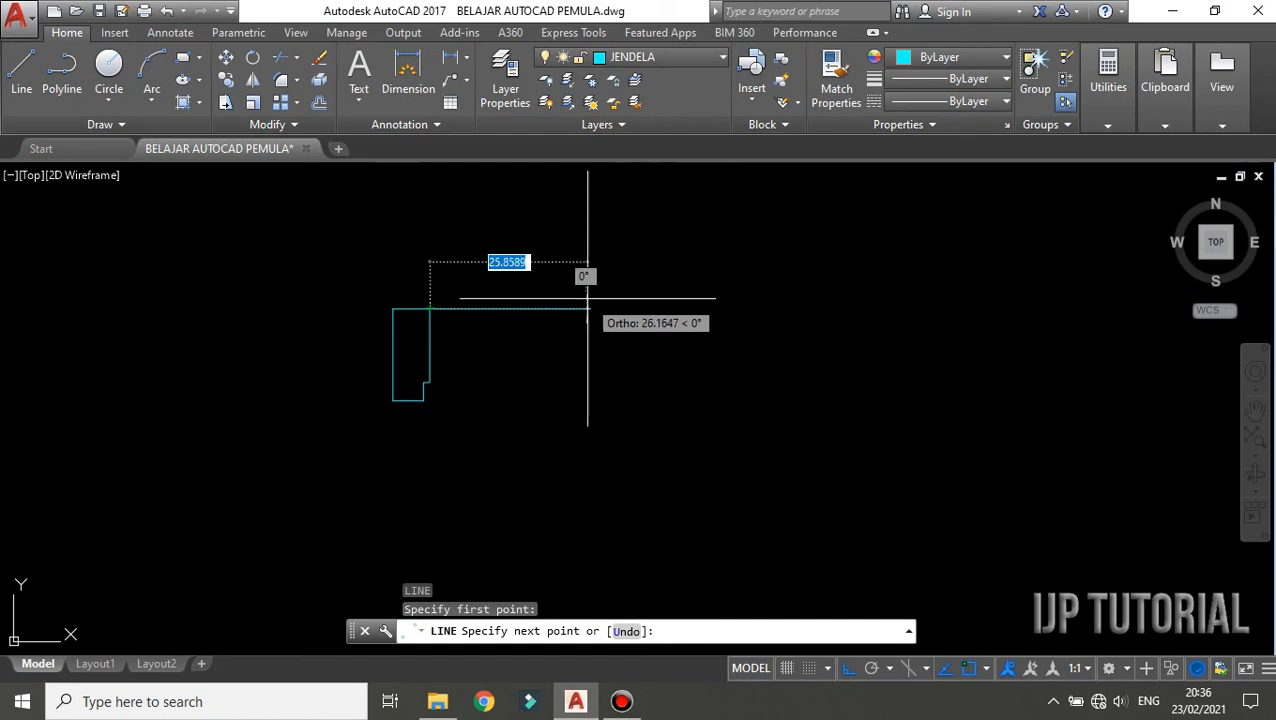
pyautogui.scroll(-5, 576, 298)
pyautogui.scroll(3, 576, 298)
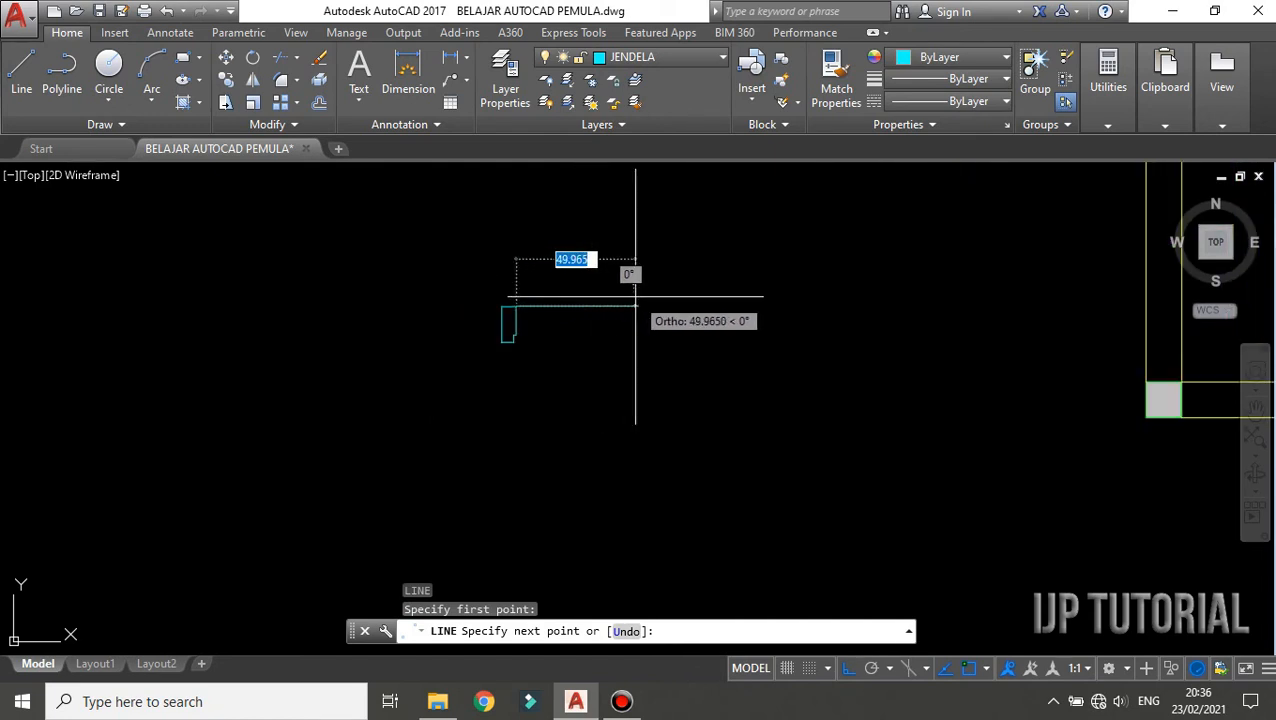
pyautogui.write('50')
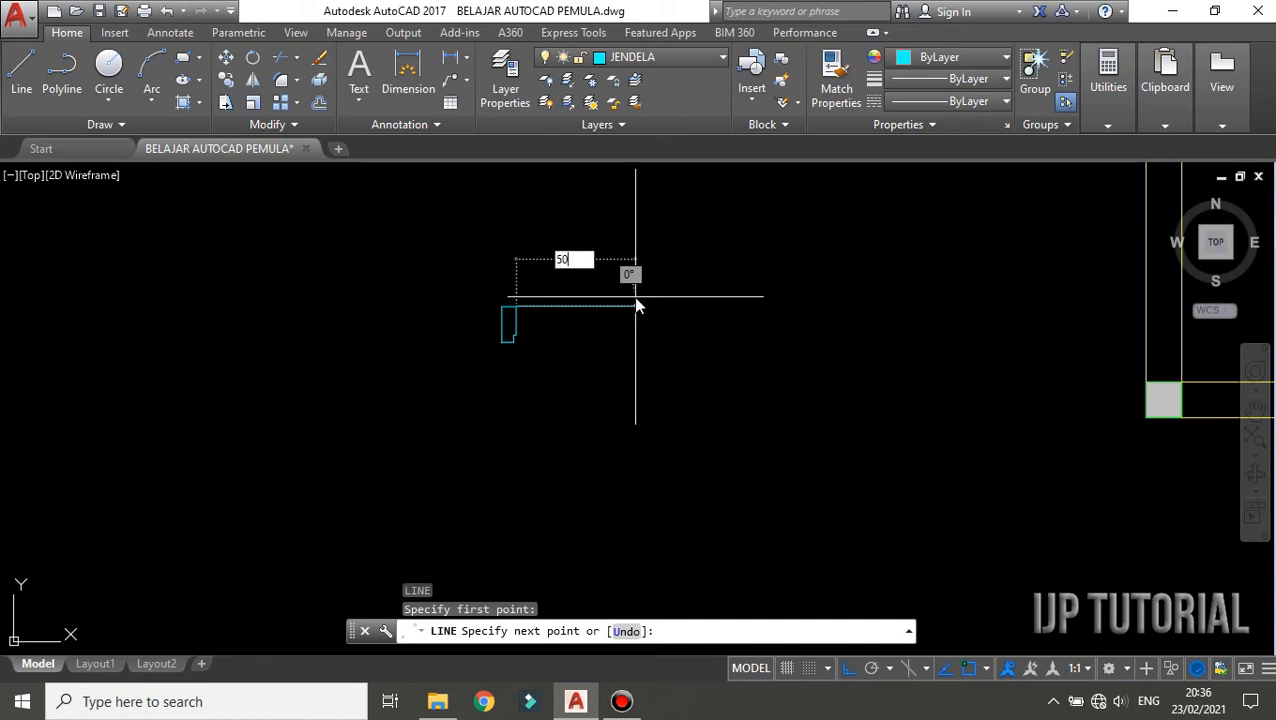
pyautogui.press('Return')
pyautogui.press('Escape')
# Step: Mirror the notched jamb about a vertical axis through the midpoint of the 50-unit line, keeping the original
pyautogui.scroll(2, 515, 290)
pyautogui.click(482, 287)
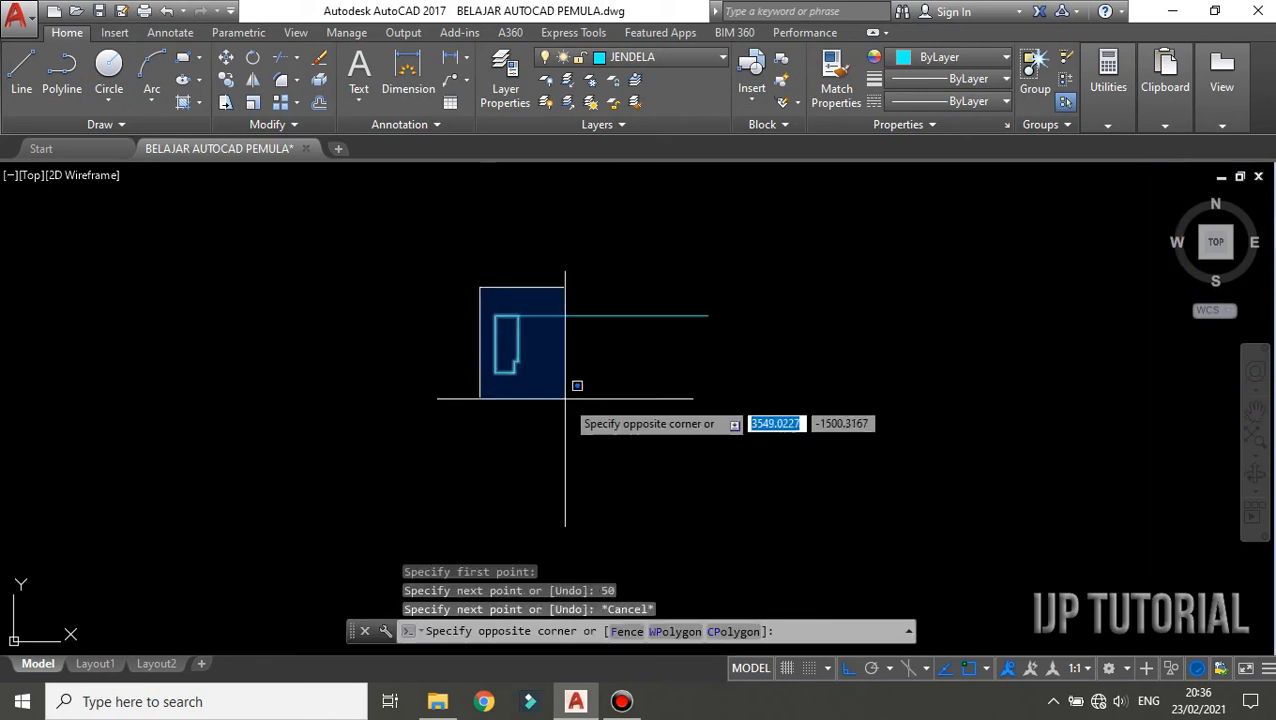
pyautogui.click(548, 420)
pyautogui.write('MI')
pyautogui.press('Return')
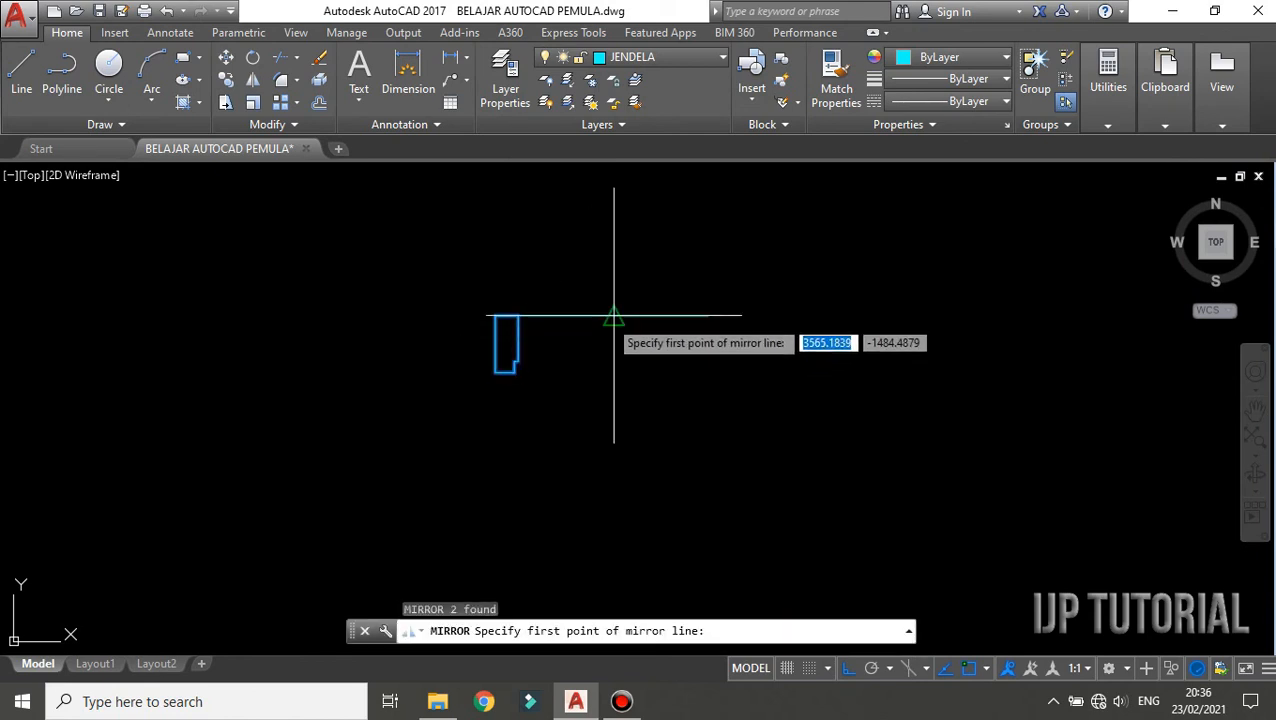
pyautogui.click(613, 315)
pyautogui.click(655, 444)
pyautogui.press('Return')
pyautogui.scroll(2, 642, 303)
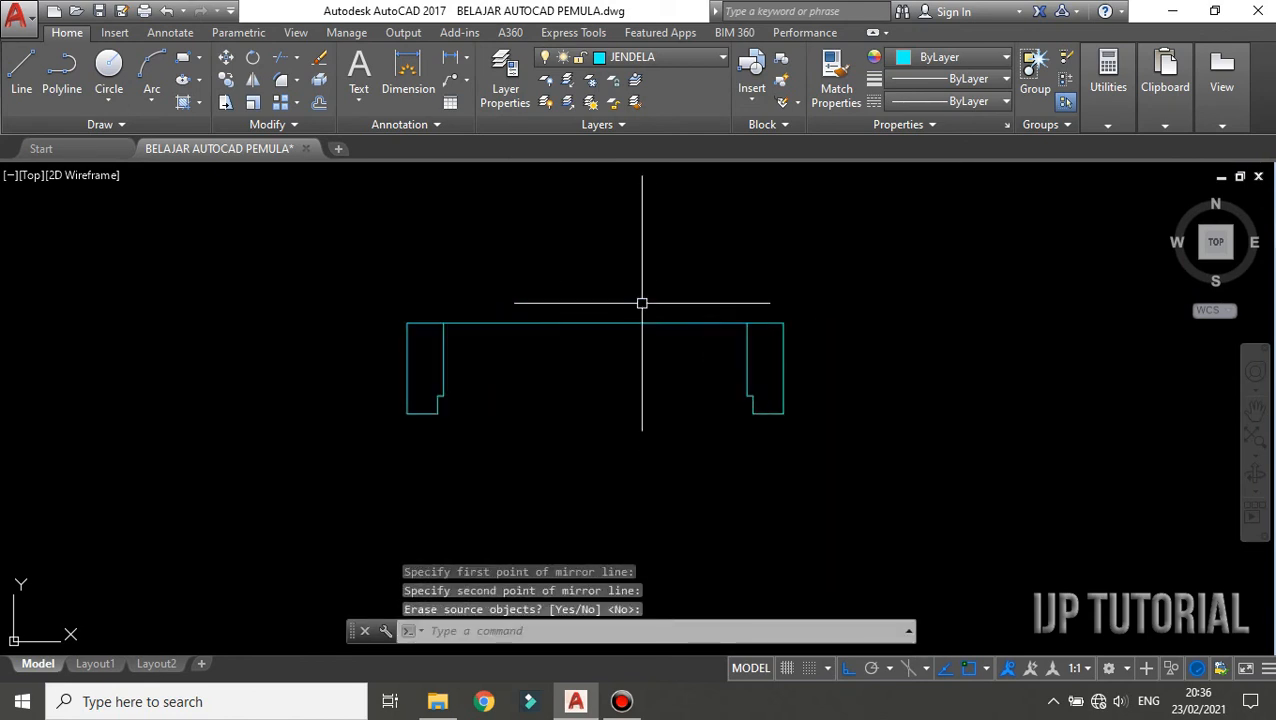
# Step: Draw a rectangle spanning the two jamb notches, from the left jamb's lower notch corner to the right jamb's upper notch corner
pyautogui.click(185, 59)
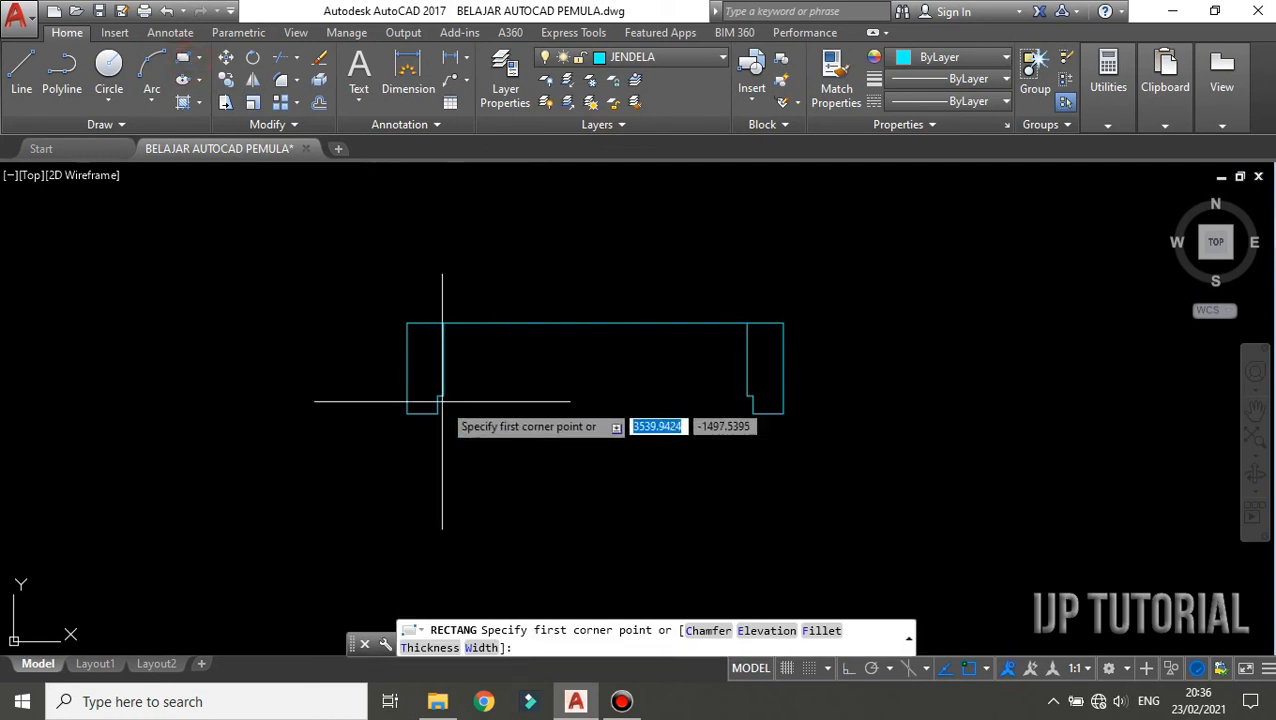
pyautogui.scroll(2, 445, 440)
pyautogui.click(427, 397)
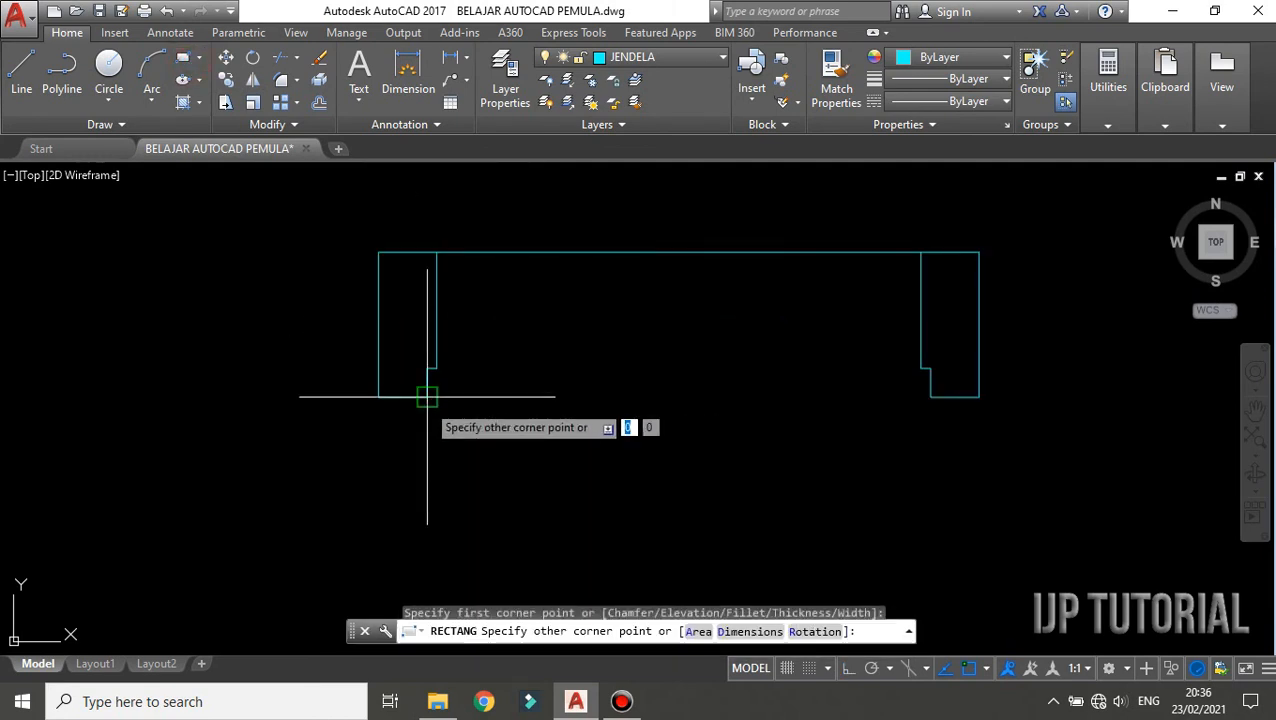
pyautogui.click(931, 369)
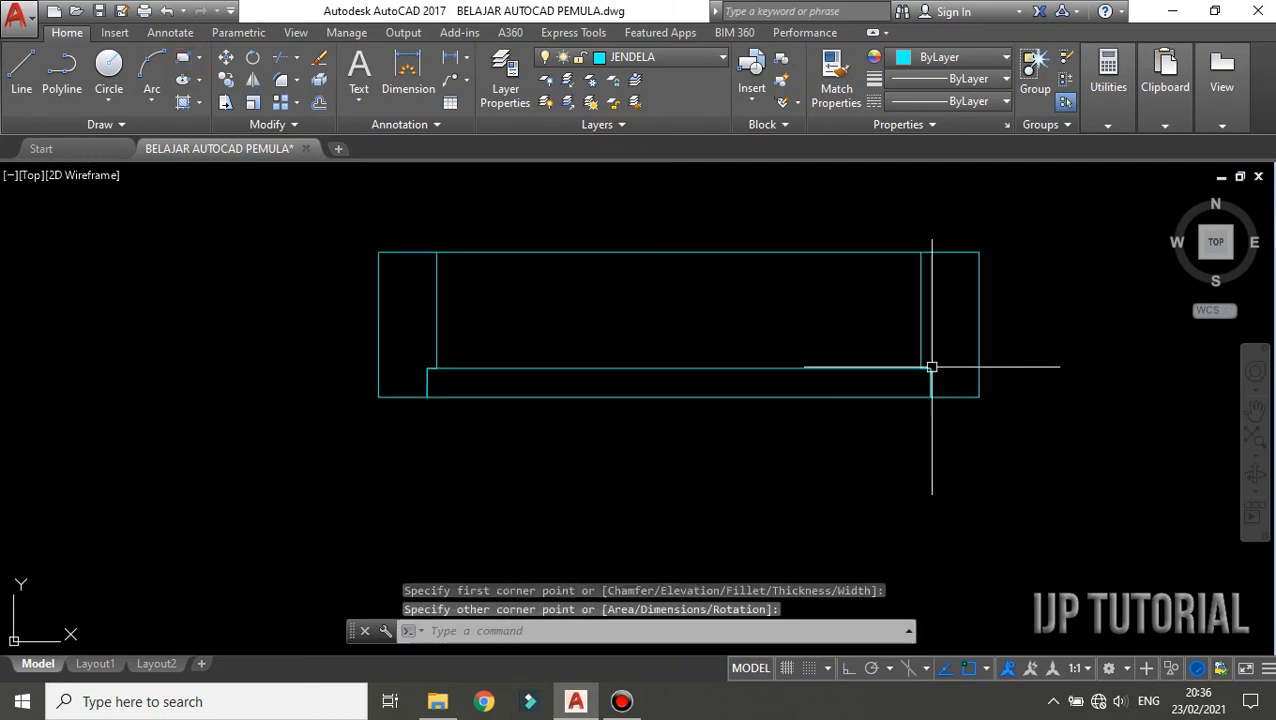
pyautogui.press('Escape')
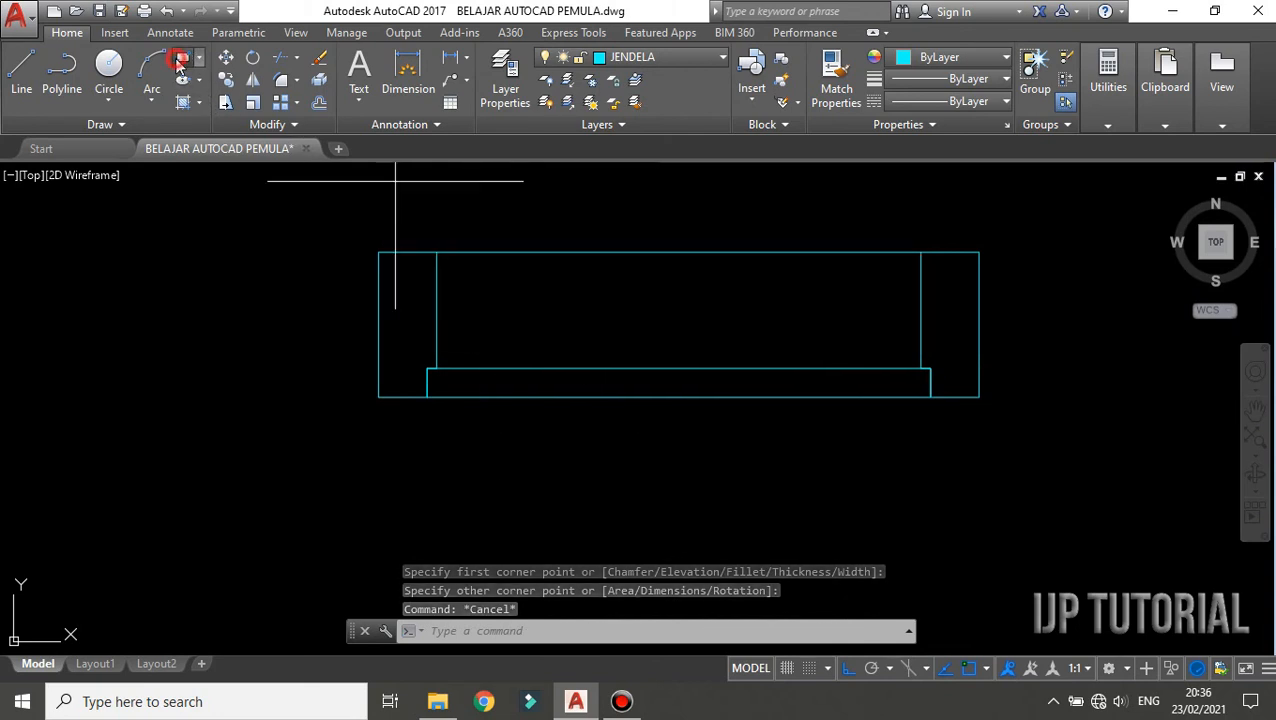
# Step: Draw a 7 by 3 rectangle starting from the upper-left corner of the long rectangle between the jambs
pyautogui.click(180, 62)
pyautogui.scroll(3, 421, 395)
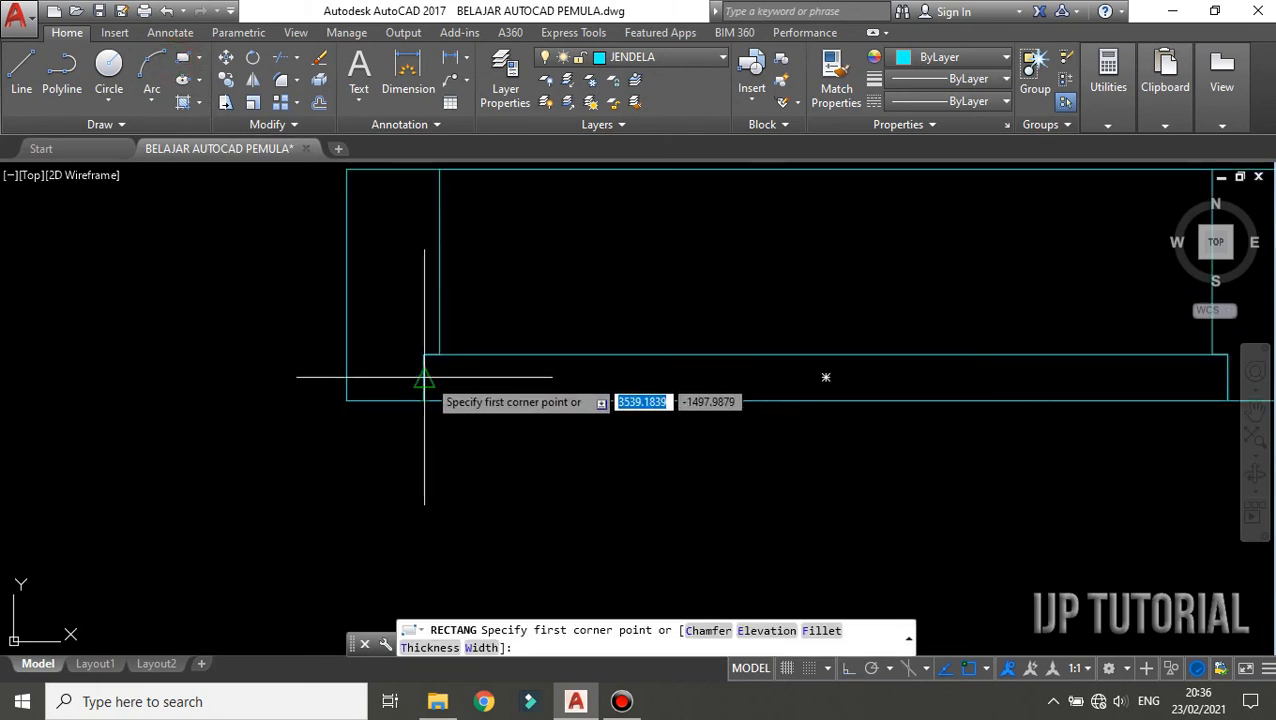
pyautogui.scroll(-2, 418, 370)
pyautogui.scroll(2, 433, 379)
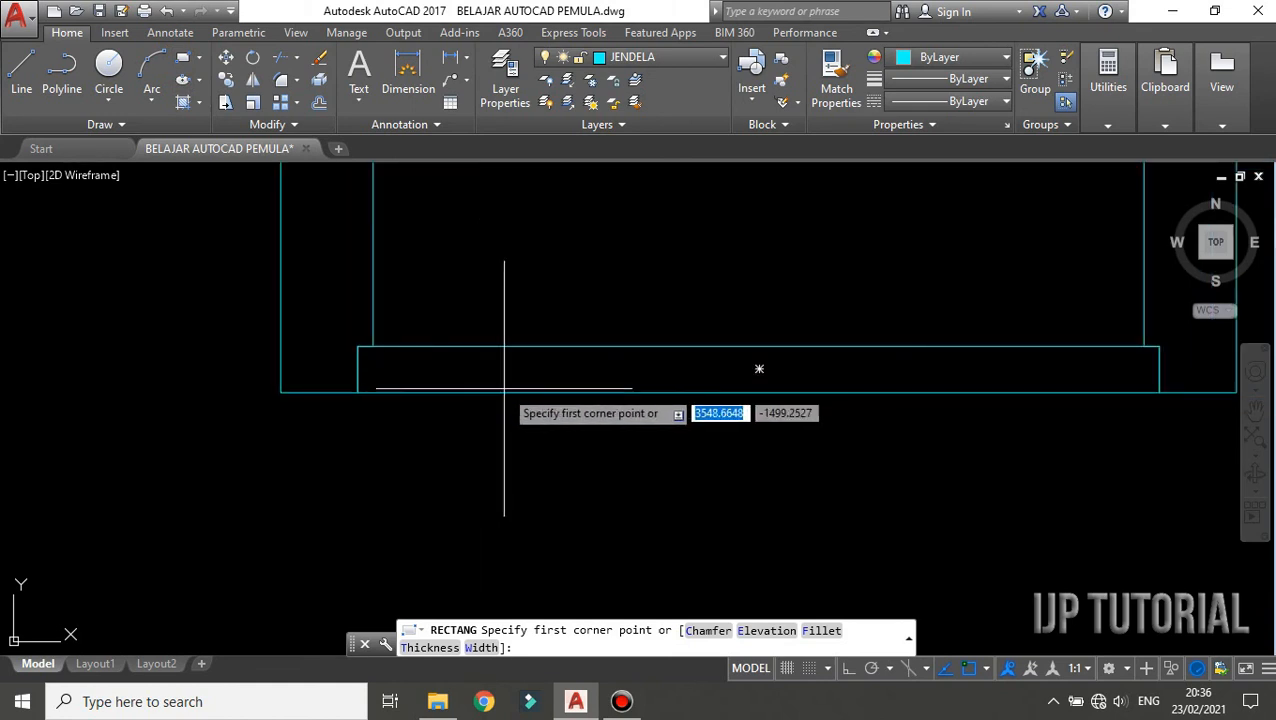
pyautogui.click(366, 350)
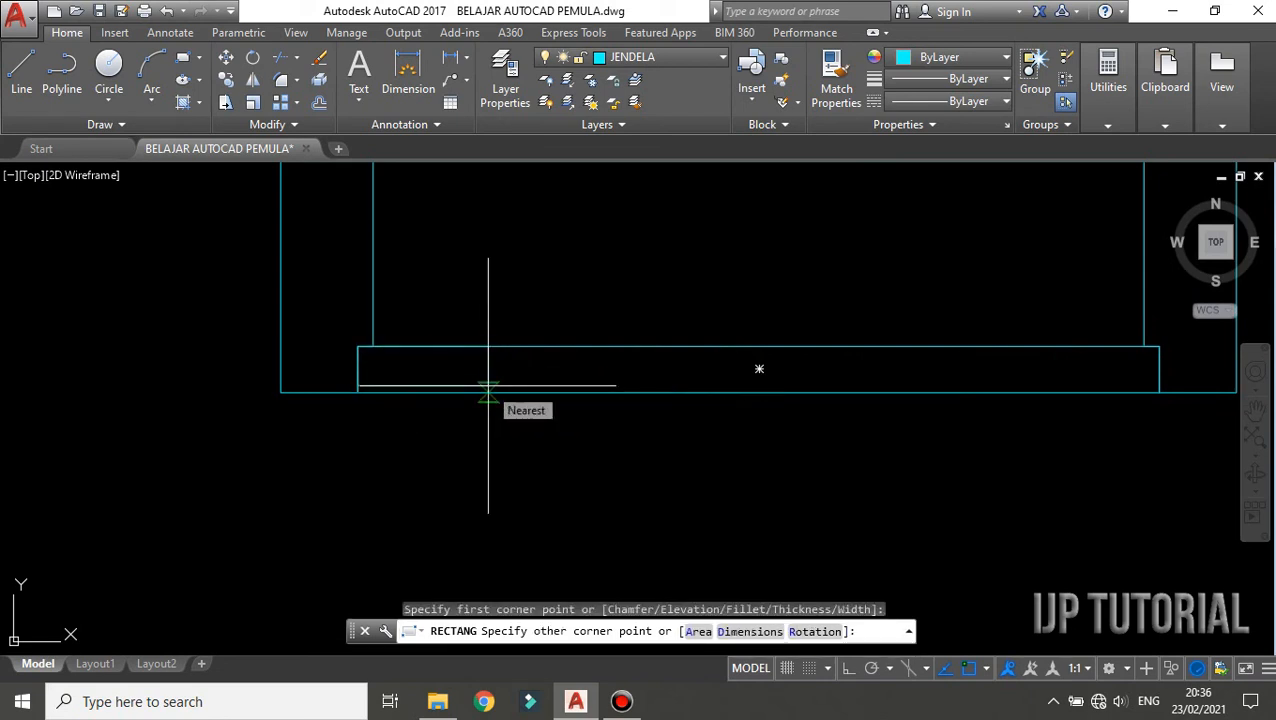
pyautogui.write('7')
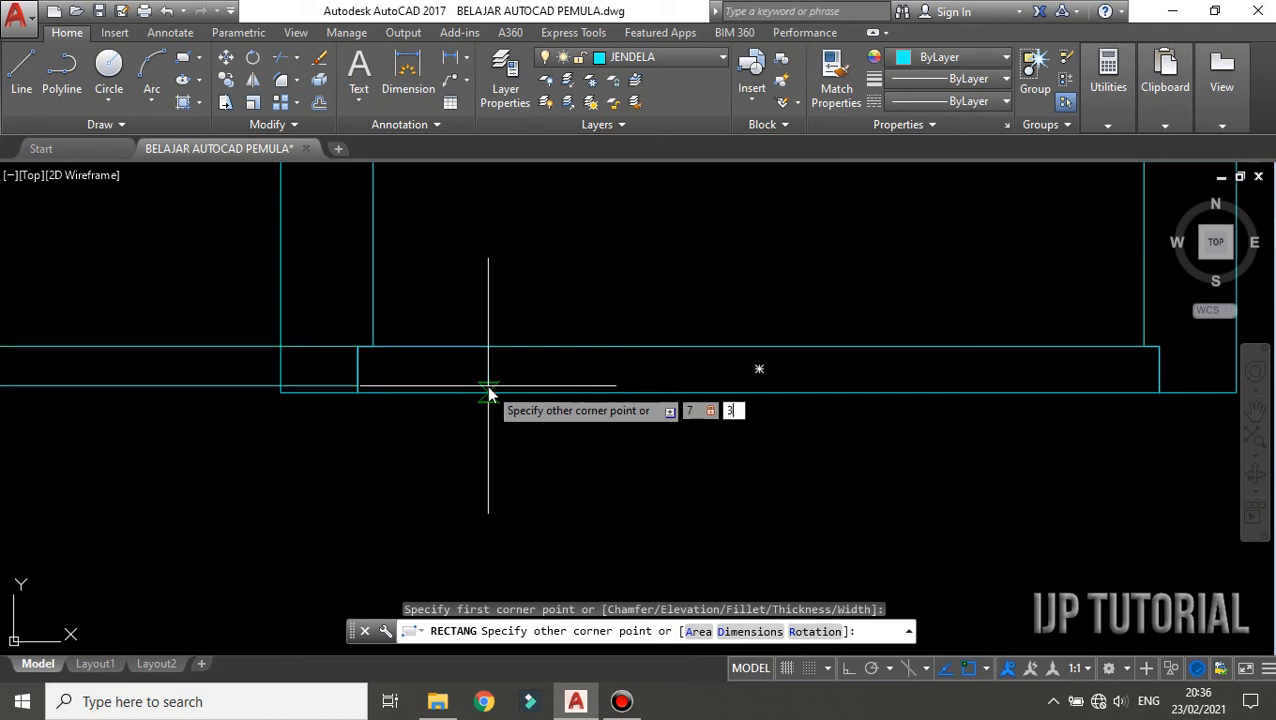
pyautogui.press('Return')
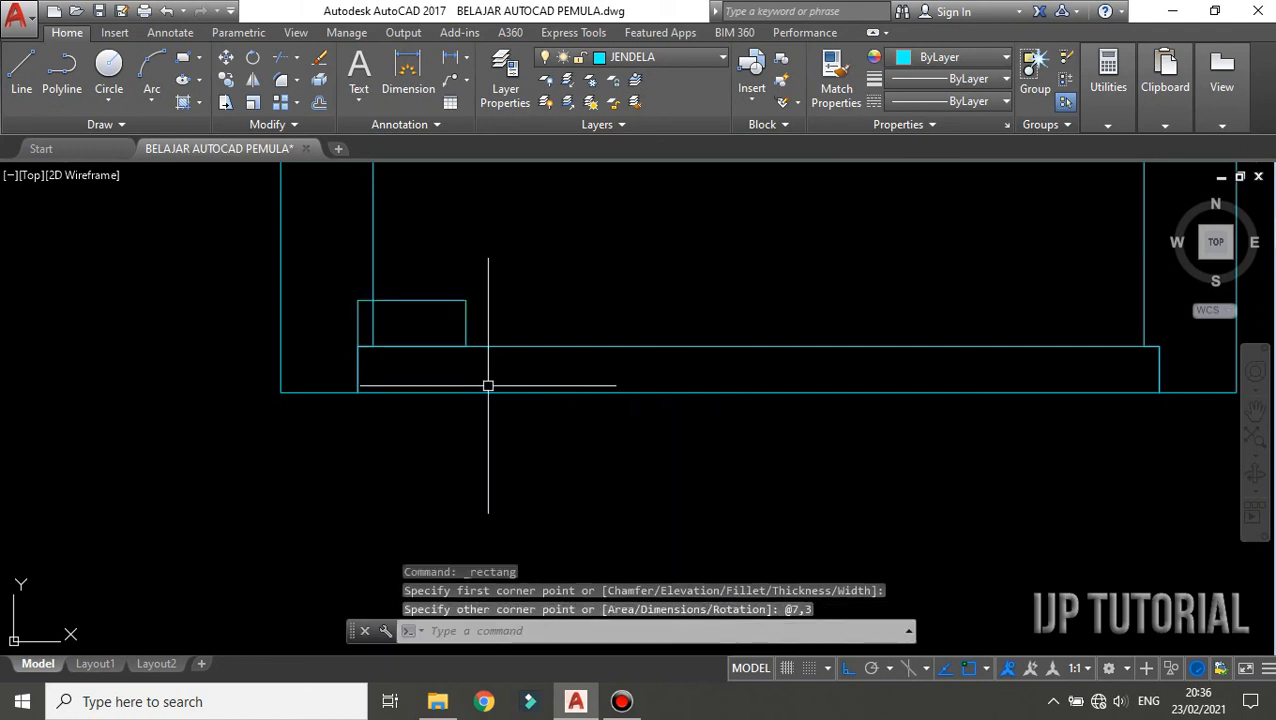
# Step: Move the 7 by 3 rectangle straight down by its upper-right corner so it fits inside the left end of the long rectangle
pyautogui.click(466, 320)
pyautogui.write('m')
pyautogui.press('Return')
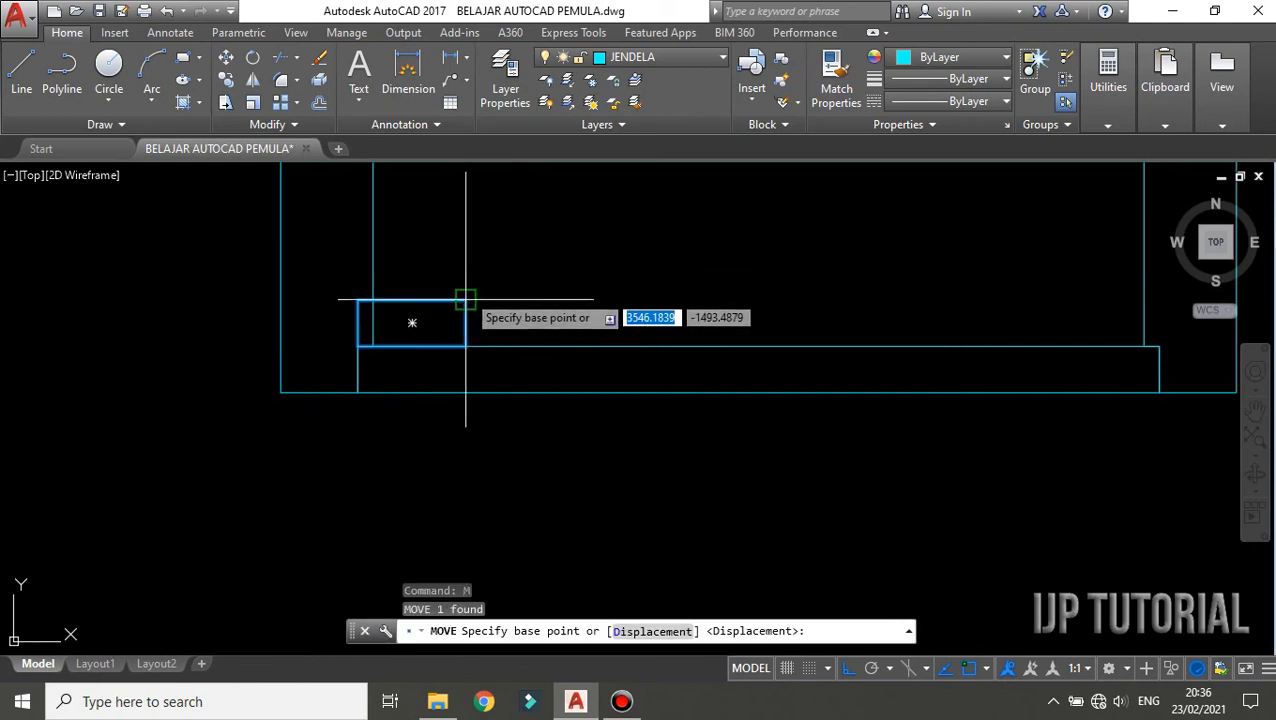
pyautogui.click(466, 299)
pyautogui.press('Escape')
# Step: Copy the 7 by 3 rectangle horizontally to the right end of the long rectangle between the jambs
pyautogui.click(465, 368)
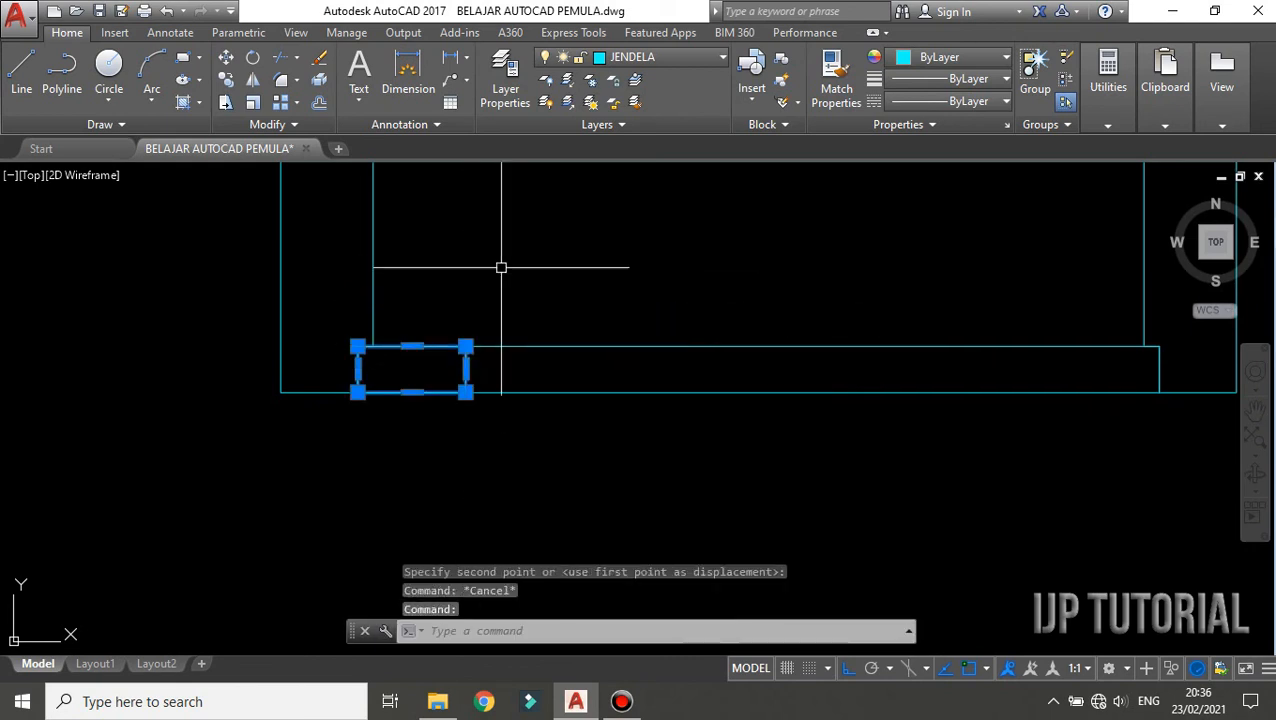
pyautogui.rightClick(501, 265)
pyautogui.click(565, 372)
pyautogui.write('co')
pyautogui.press('Return')
pyautogui.click(412, 369)
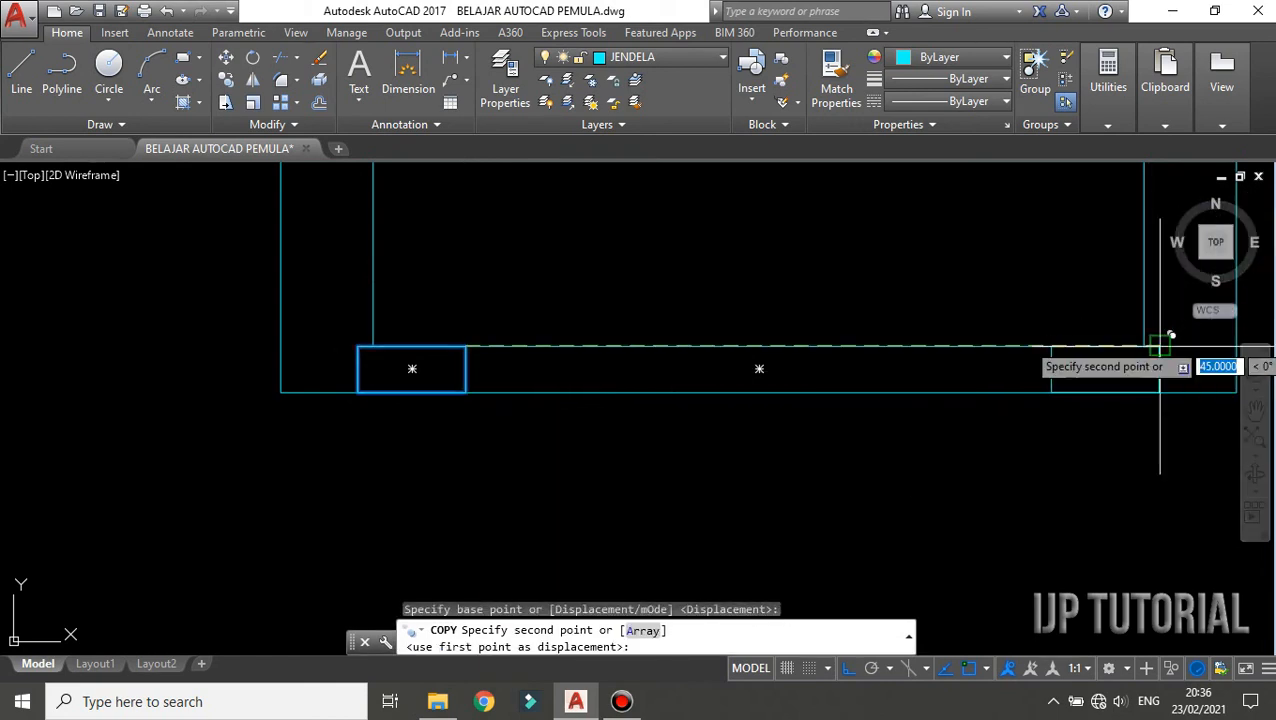
pyautogui.click(1105, 369)
pyautogui.press('Escape')
# Step: Draw a horizontal glass line joining the midpoints of the facing inner sides of the two 7 by 3 rectangles
pyautogui.write('l')
pyautogui.press('Return')
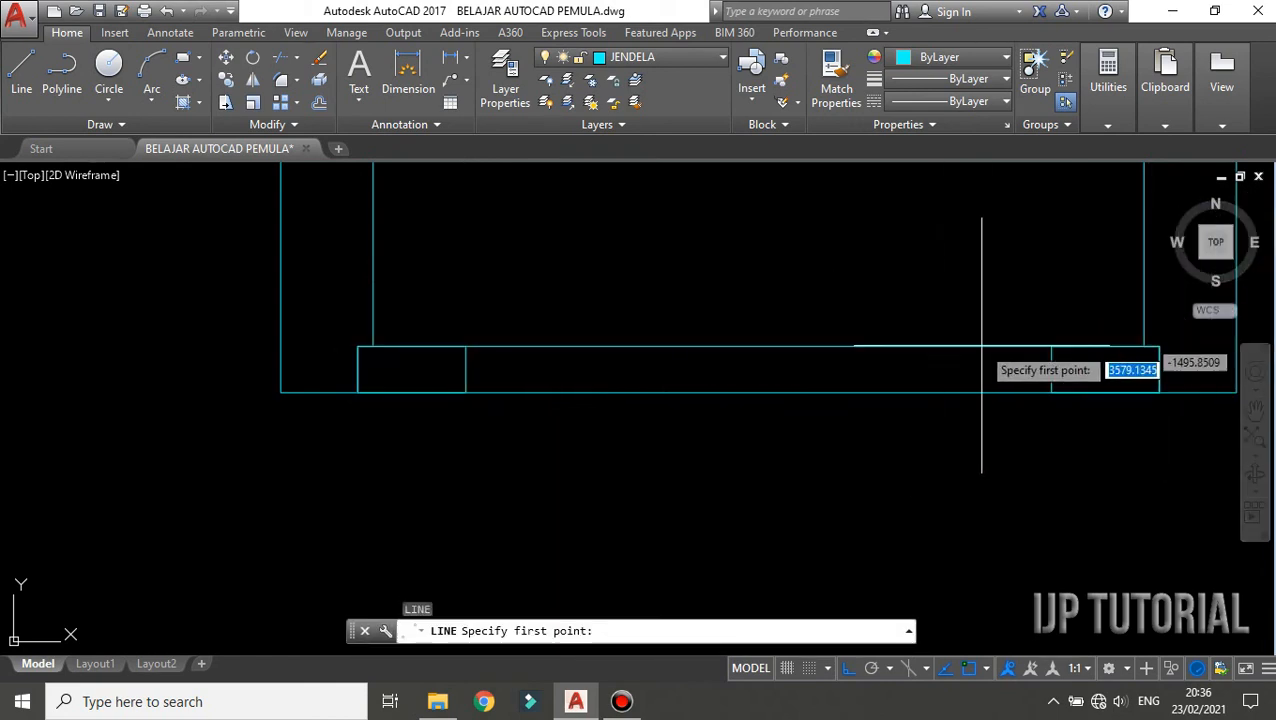
pyautogui.click(1052, 369)
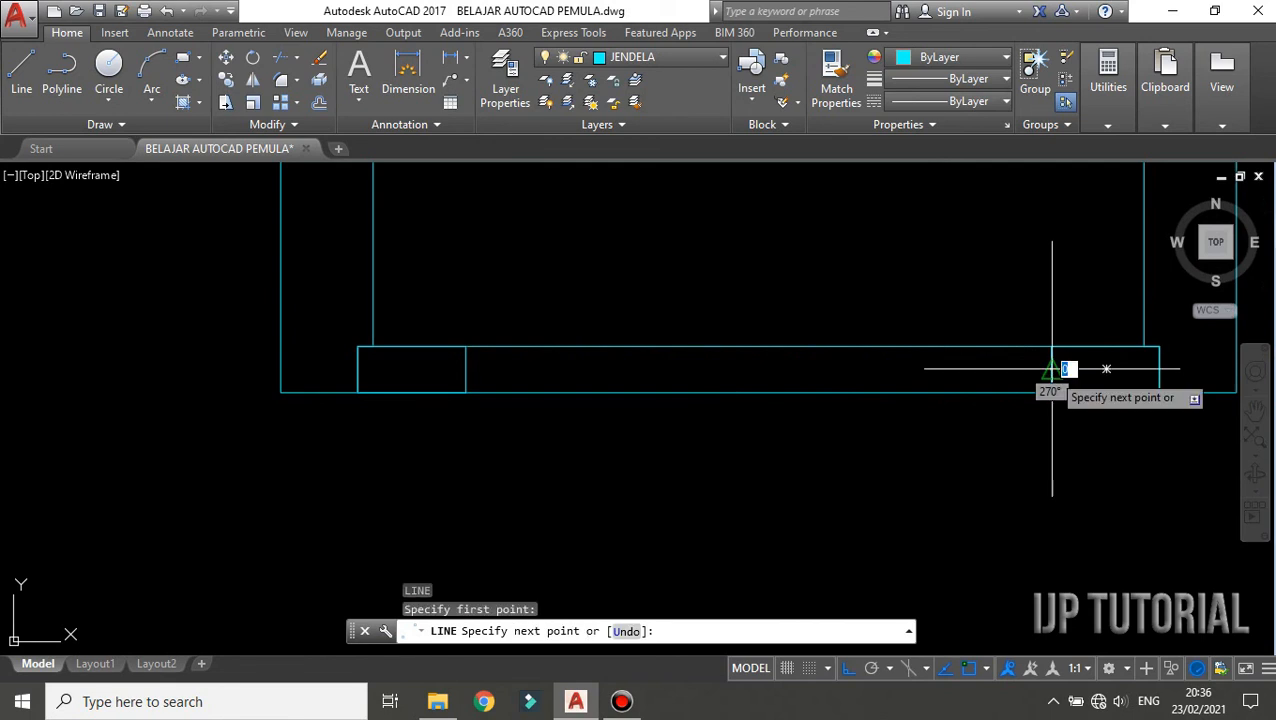
pyautogui.click(465, 368)
pyautogui.press('Escape')
pyautogui.scroll(-2, 373, 334)
pyautogui.scroll(1, 518, 276)
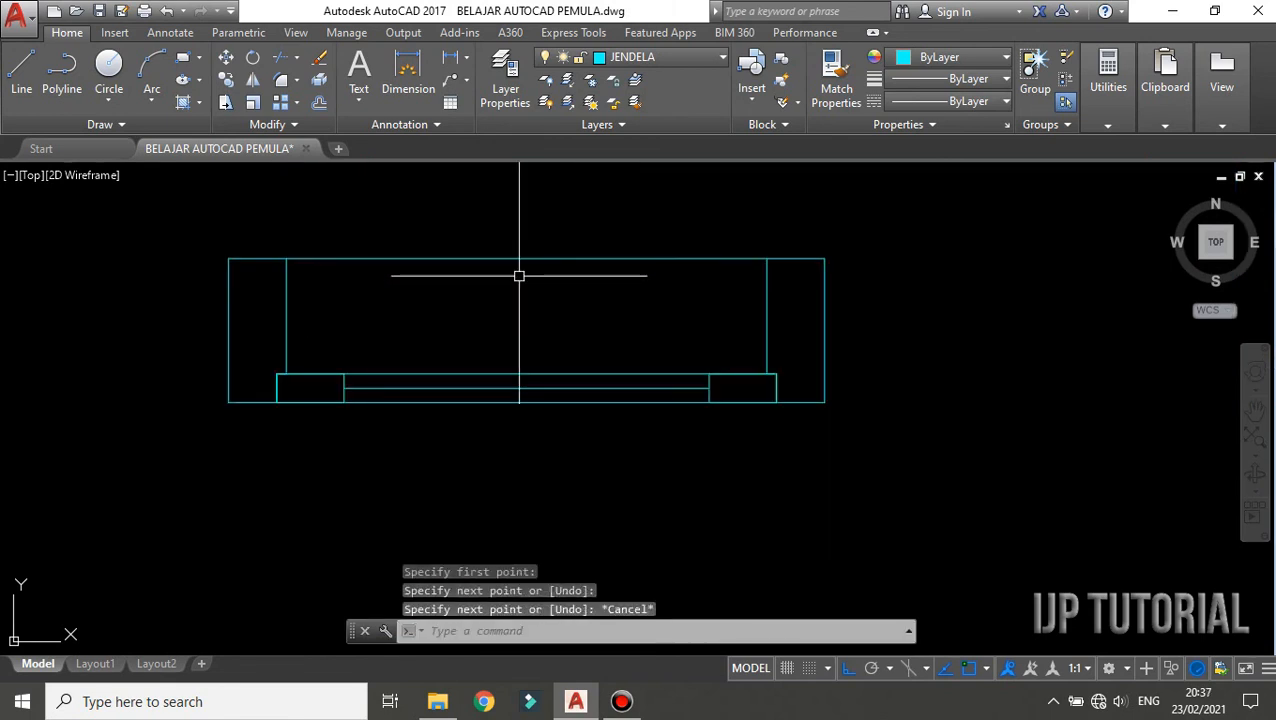
# Step: Convert the whole window symbol into a block named JENDELA with its base point at the midpoint of the upper line
pyautogui.scroll(-3, 424, 310)
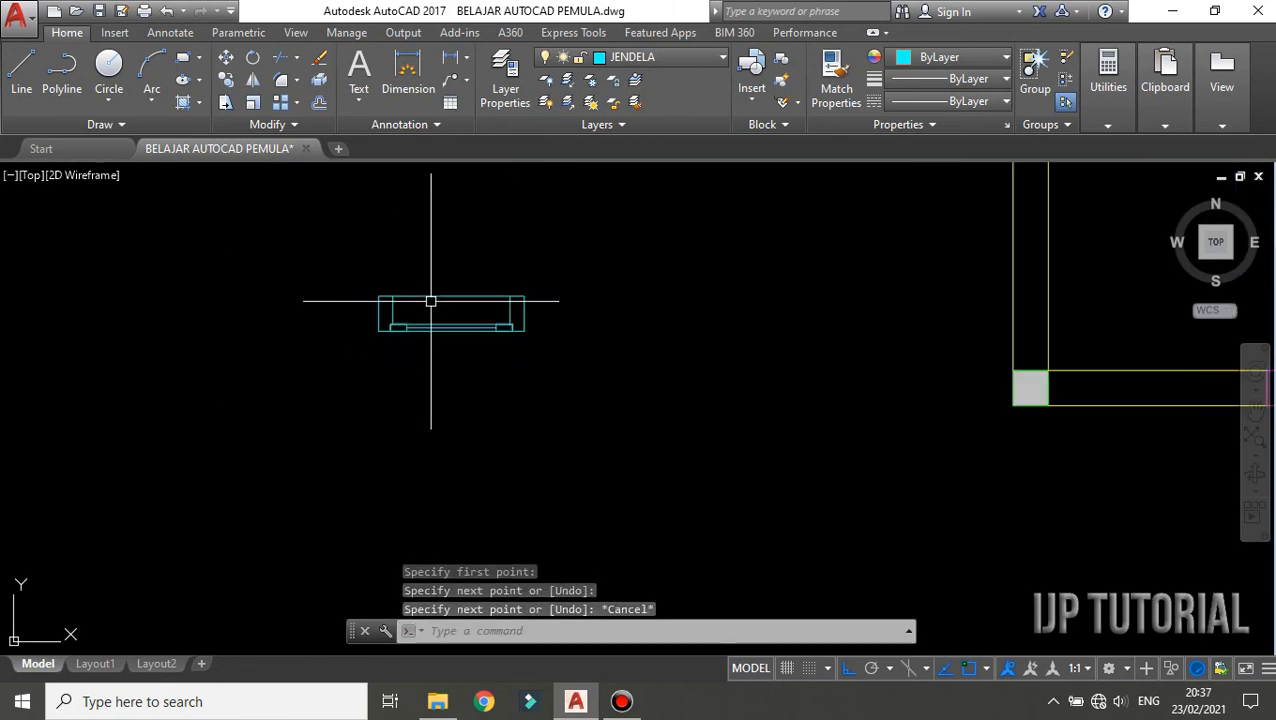
pyautogui.moveTo(555, 271)
pyautogui.mouseDown(button='middle')
pyautogui.moveTo(382, 291)
pyautogui.moveTo(496, 289)
pyautogui.mouseUp(button='middle')
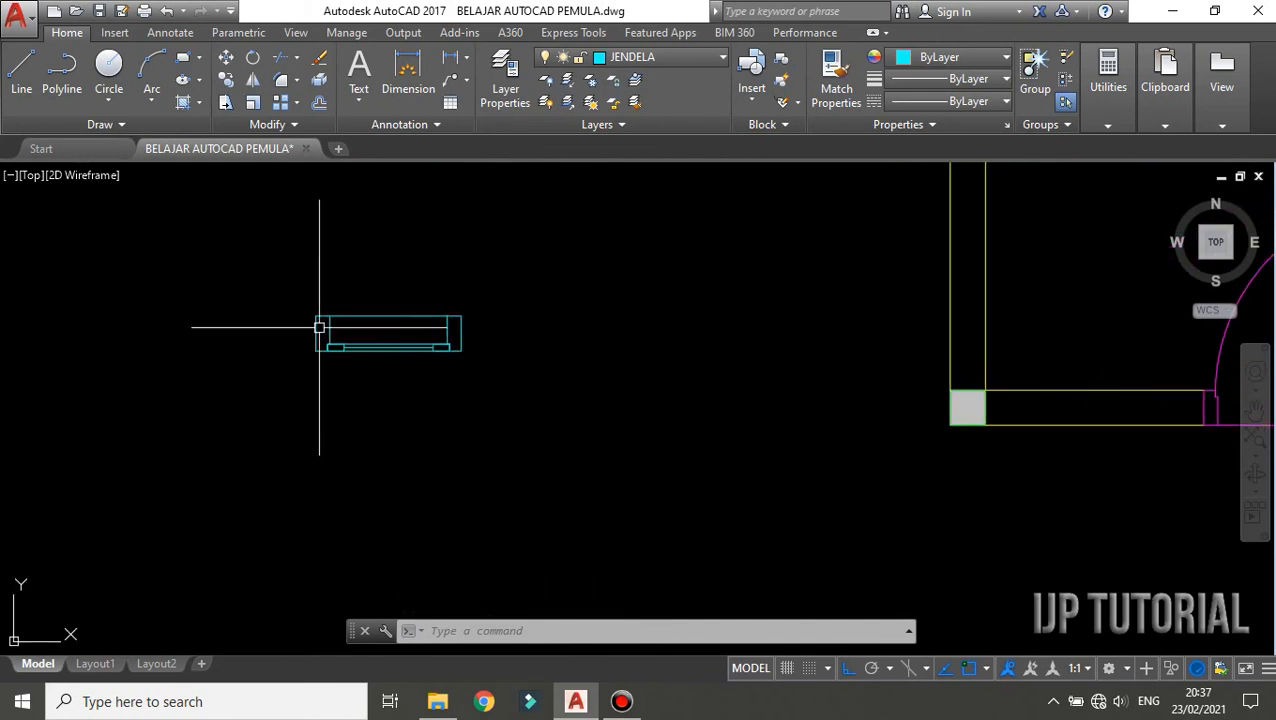
pyautogui.scroll(3, 305, 320)
pyautogui.click(245, 241)
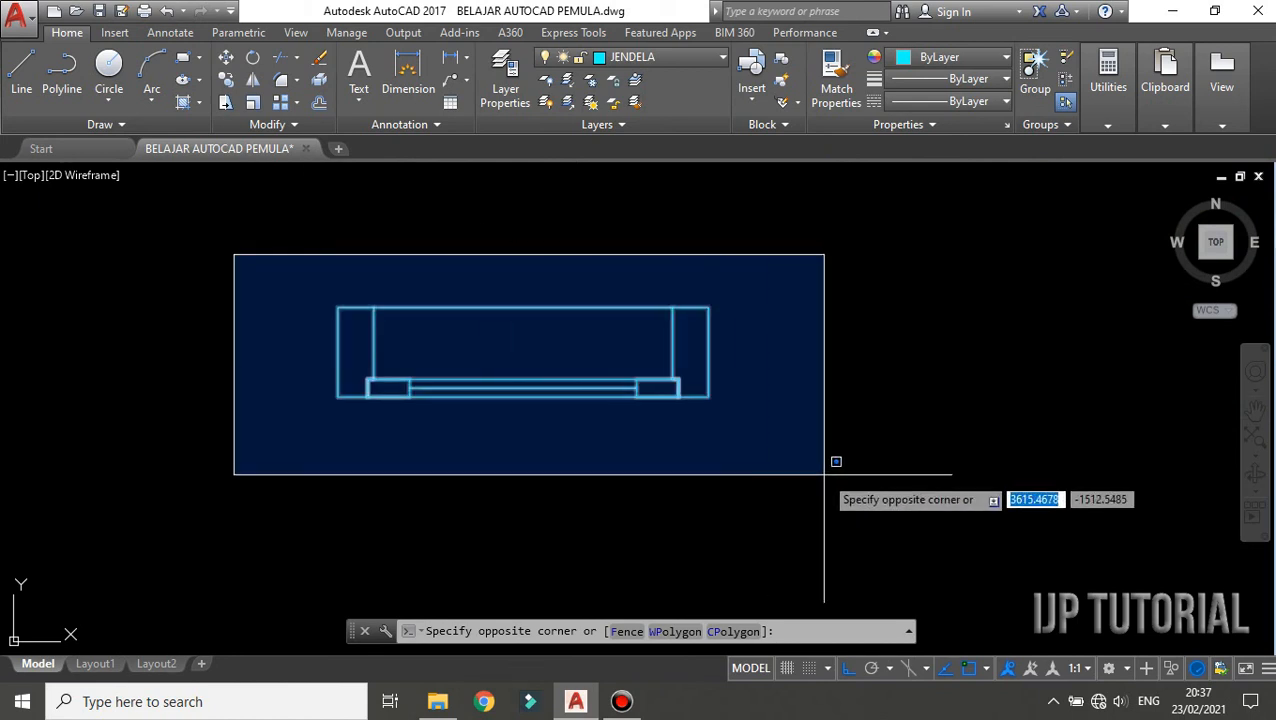
pyautogui.click(818, 425)
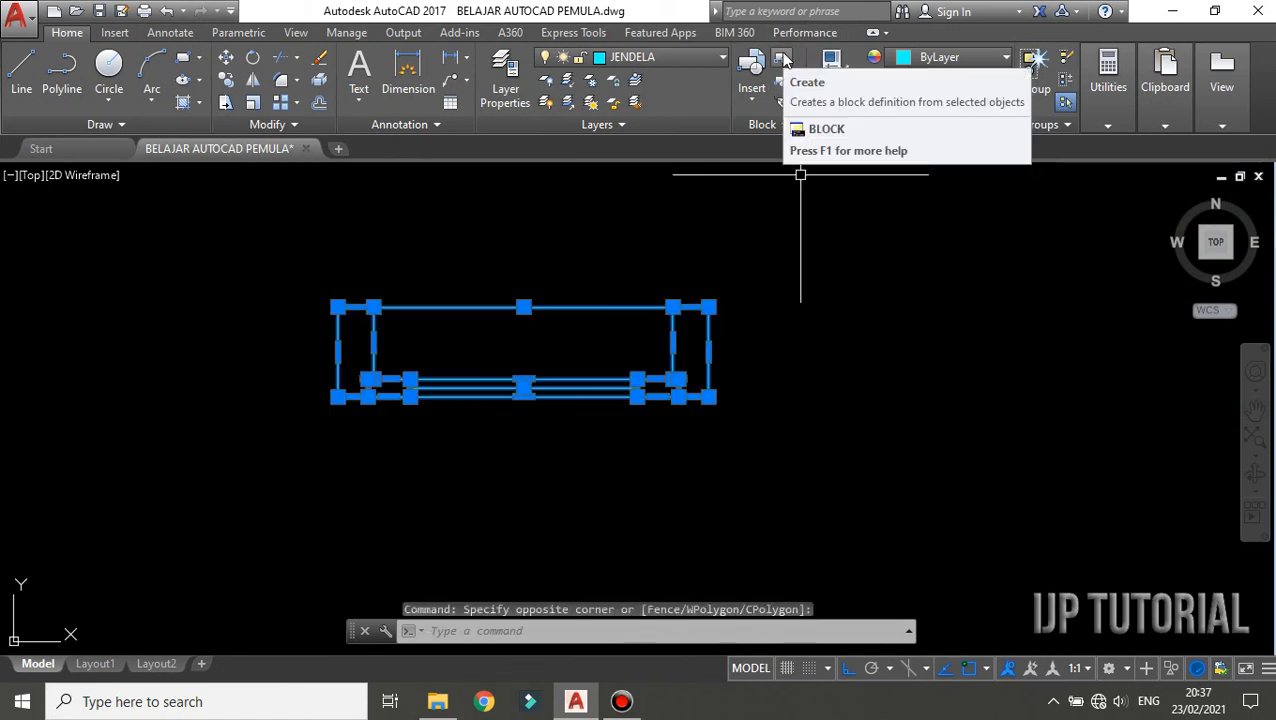
pyautogui.click(785, 62)
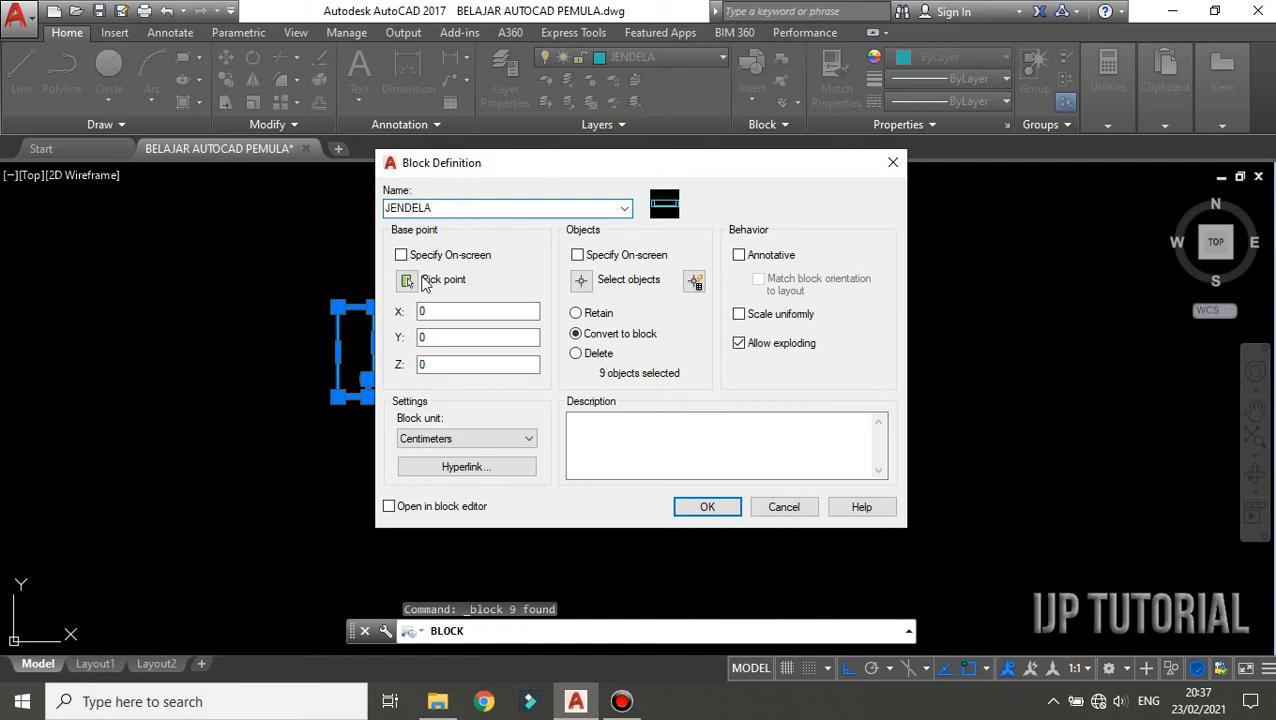
pyautogui.click(407, 281)
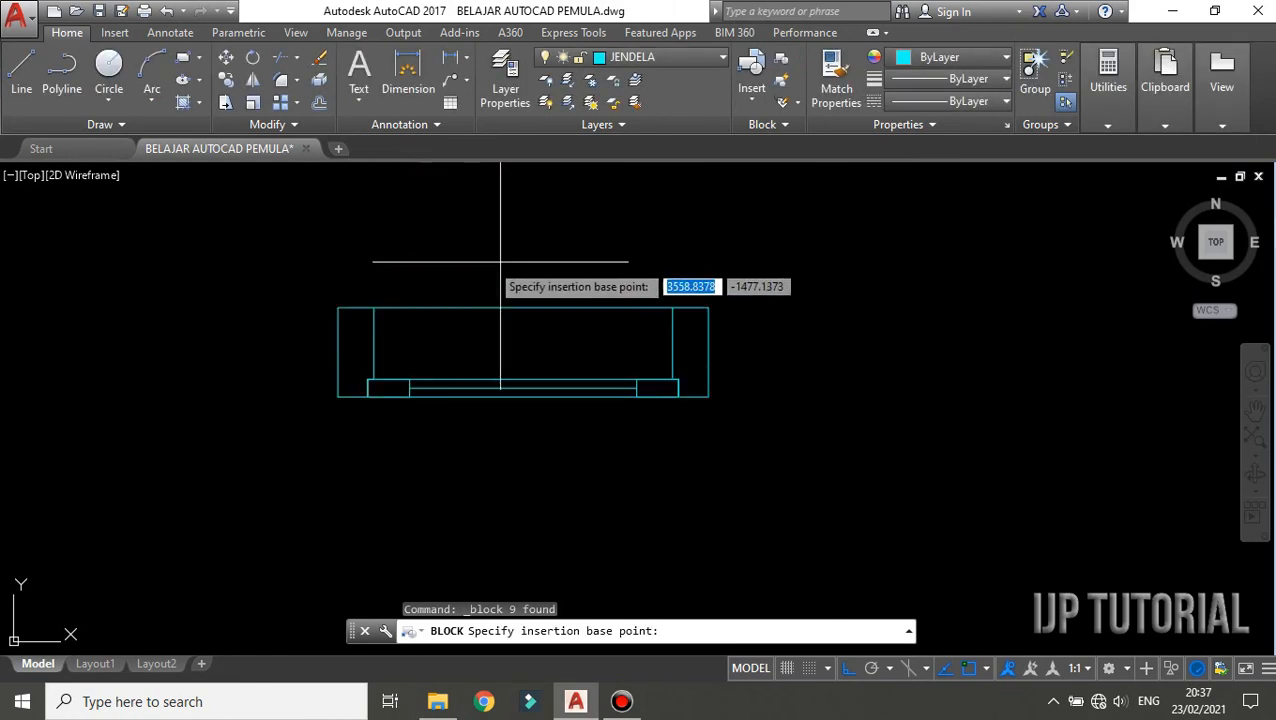
pyautogui.click(523, 308)
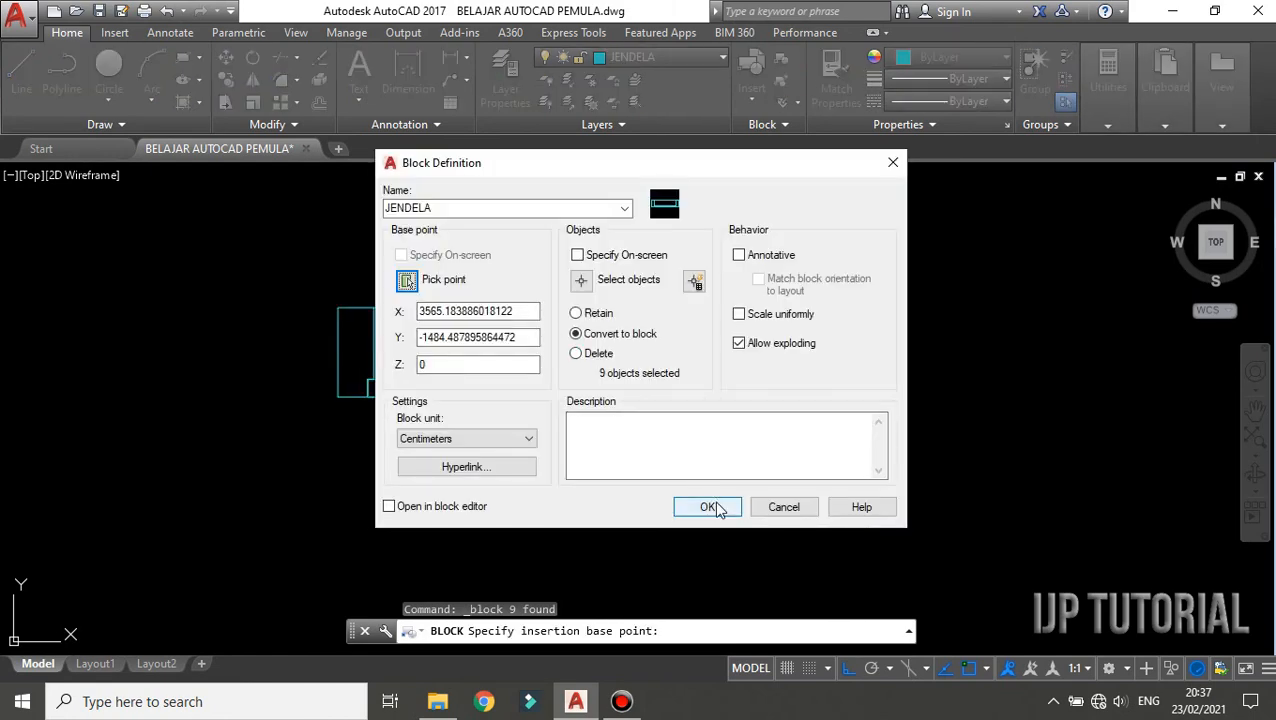
pyautogui.click(708, 507)
# Step: Move the window block by its upper midpoint onto the midpoint of the lower wall's inner line between the left column and the door
pyautogui.scroll(-3, 436, 265)
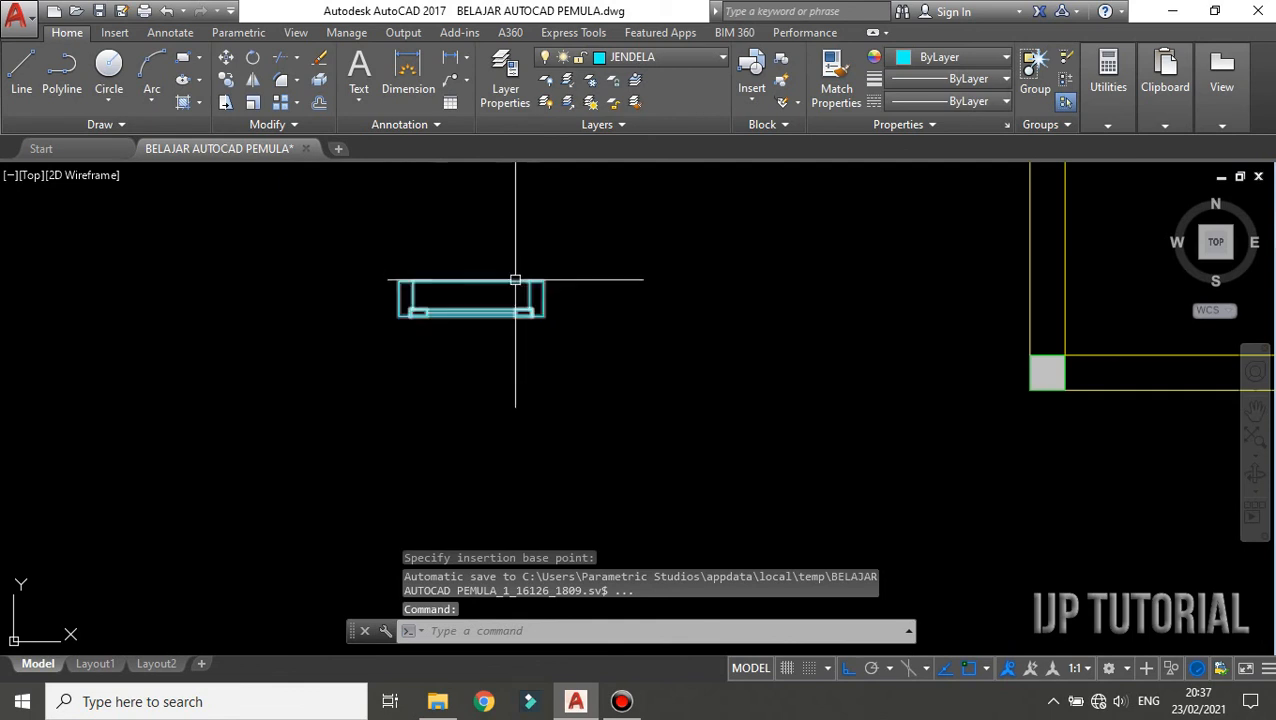
pyautogui.scroll(-2, 517, 268)
pyautogui.moveTo(521, 242); pyautogui.dragTo(430, 347, button='middle')
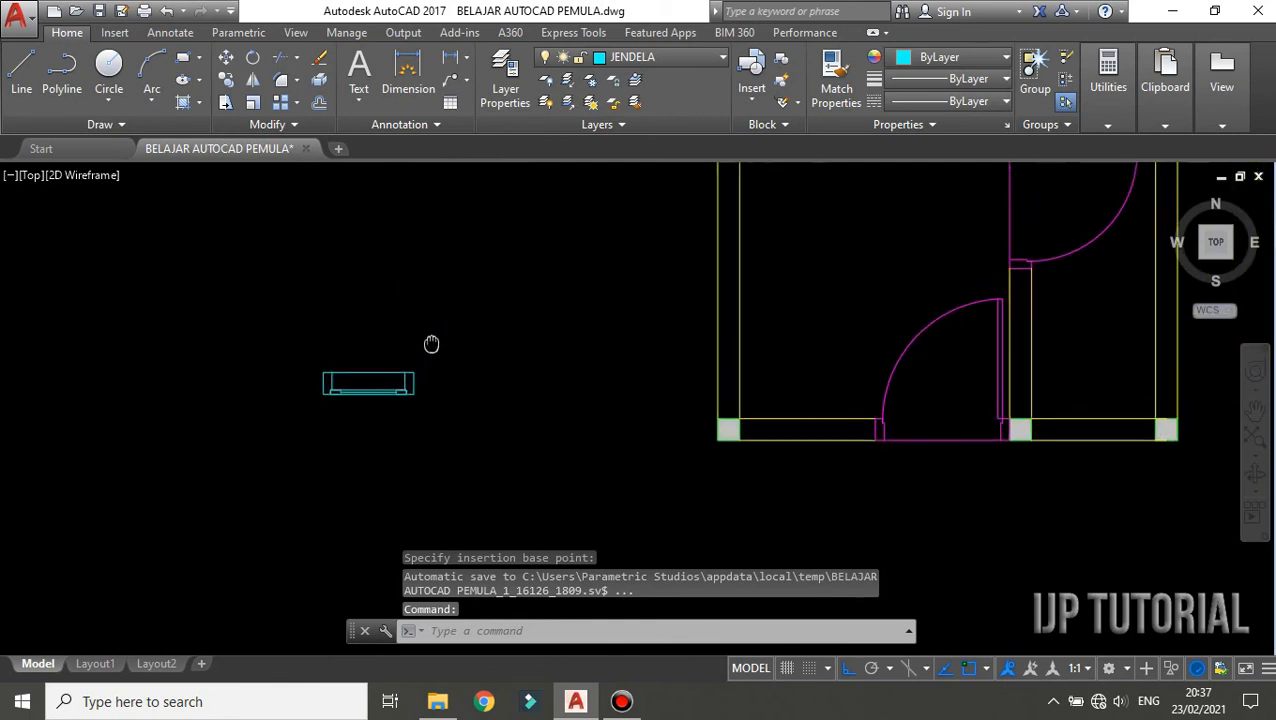
pyautogui.click(380, 382)
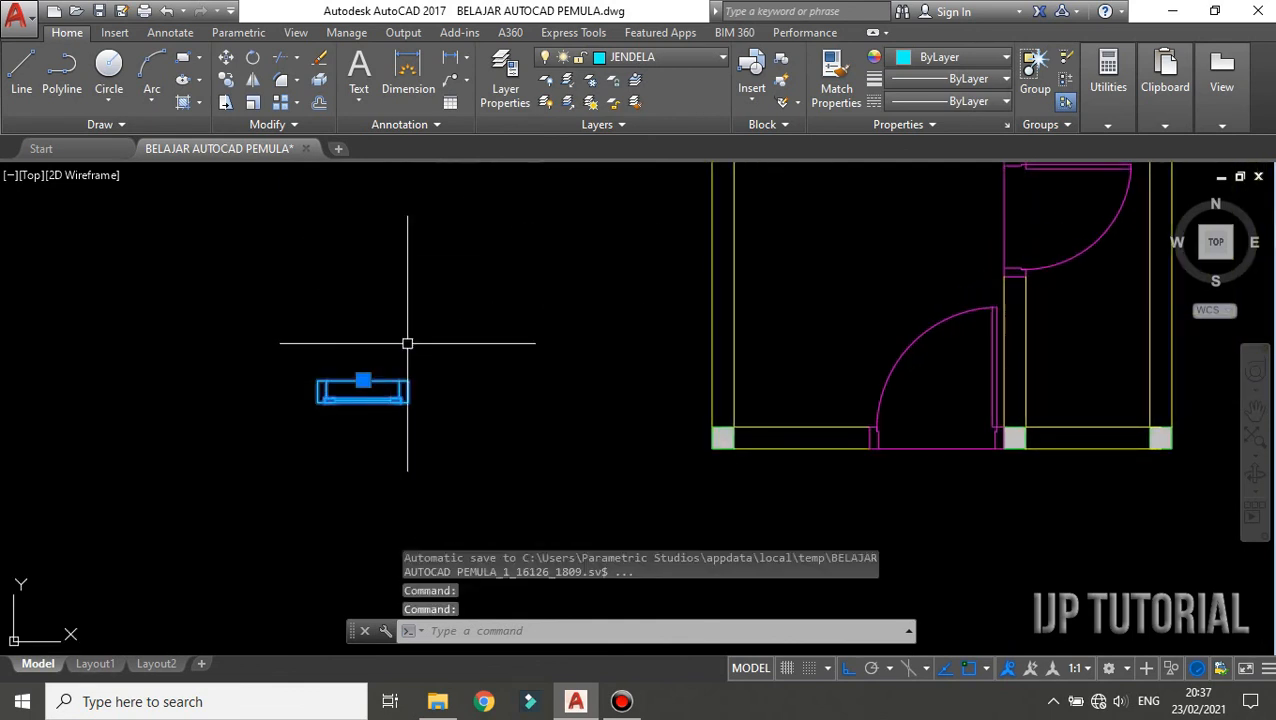
pyautogui.rightClick(463, 278)
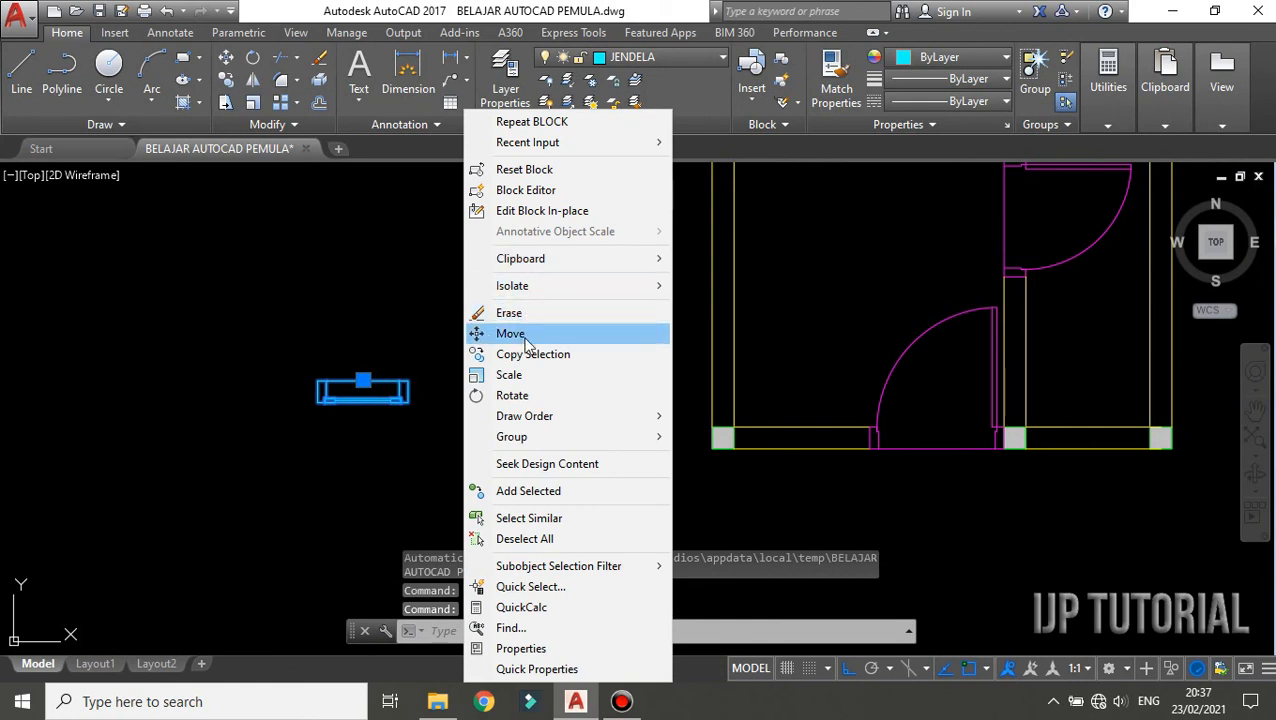
pyautogui.click(522, 341)
pyautogui.scroll(2, 398, 368)
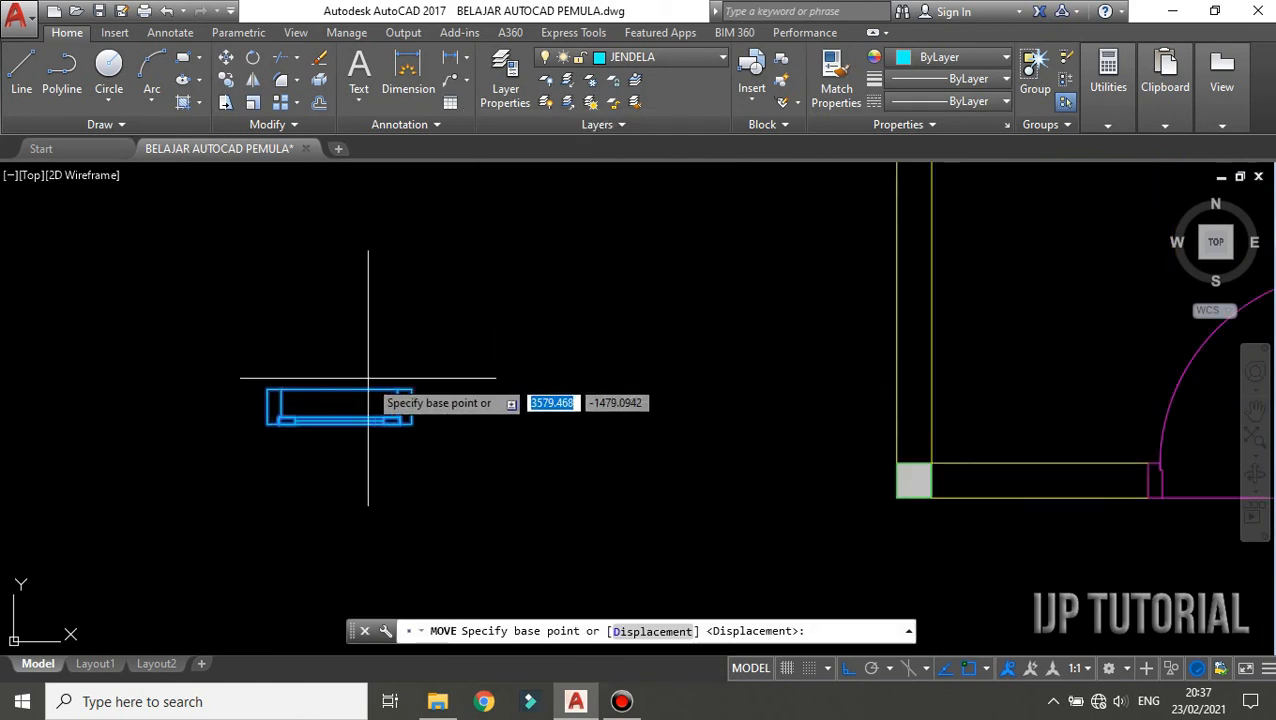
pyautogui.click(347, 390)
pyautogui.scroll(-4, 500, 403)
pyautogui.scroll(3, 720, 388)
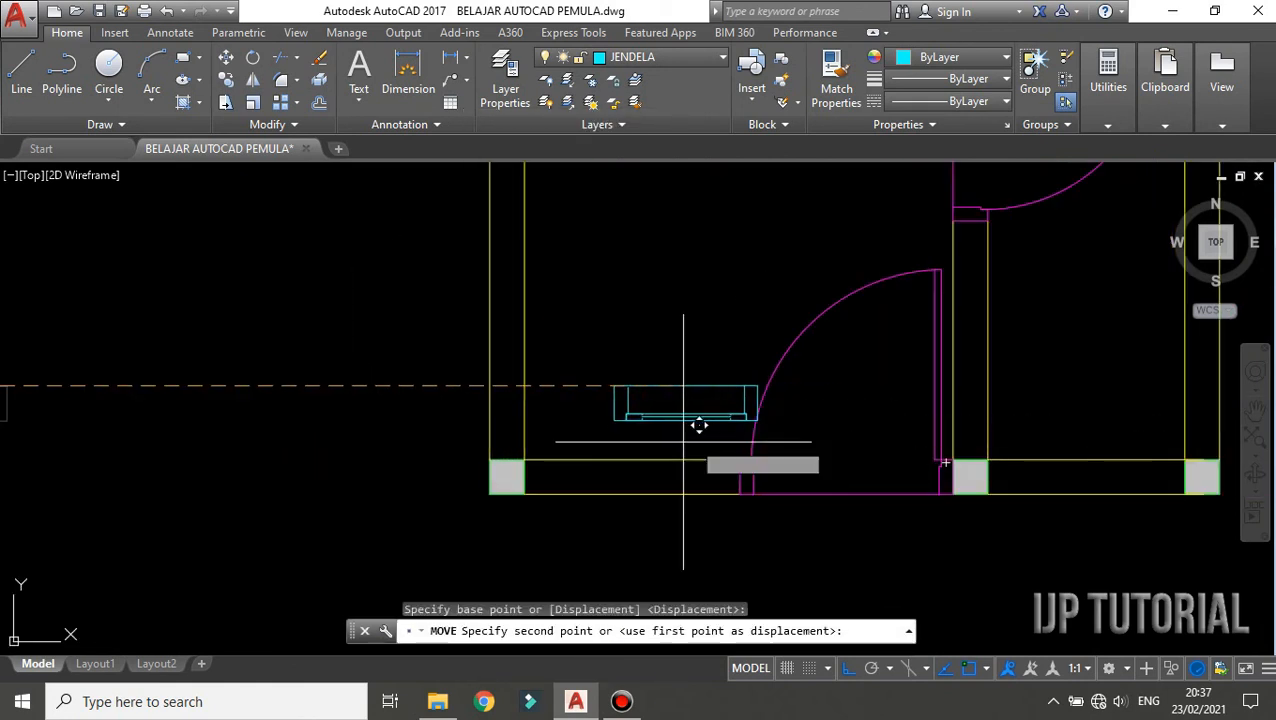
pyautogui.click(649, 441)
pyautogui.scroll(-2, 638, 308)
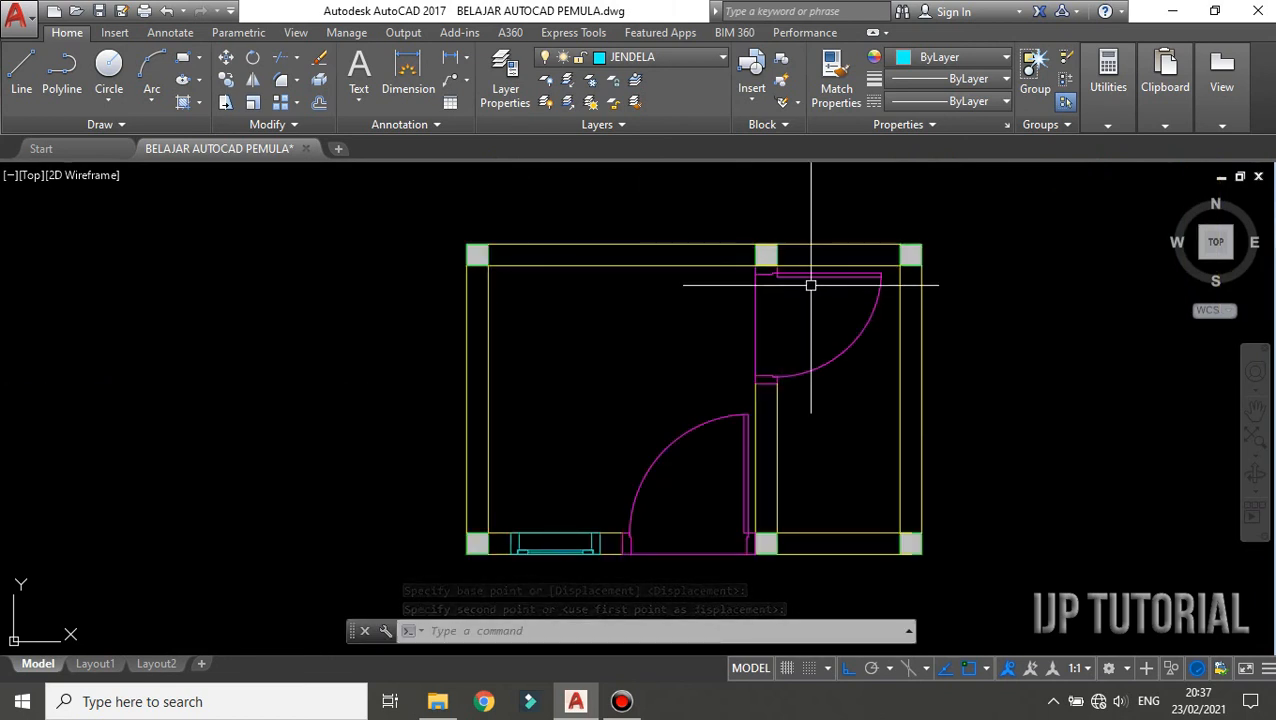
pyautogui.scroll(-2, 812, 256)
pyautogui.scroll(2, 768, 290)
pyautogui.moveTo(767, 296); pyautogui.dragTo(692, 308, button='middle')
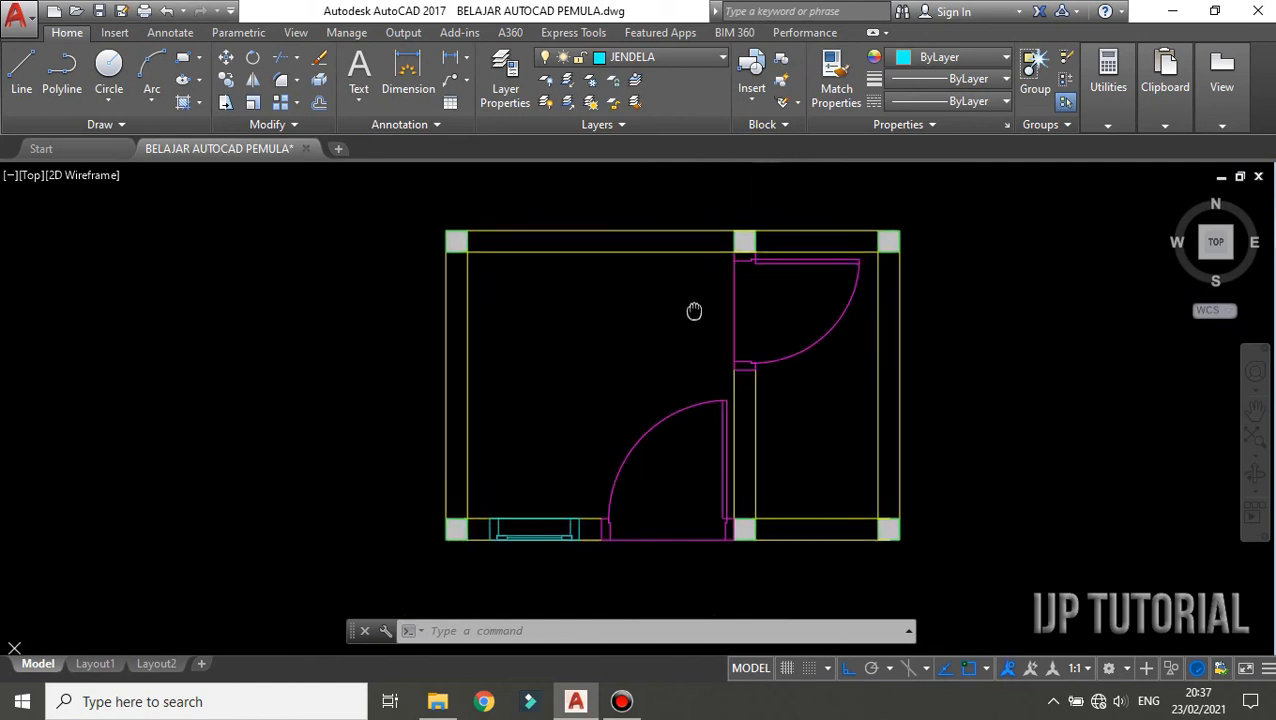